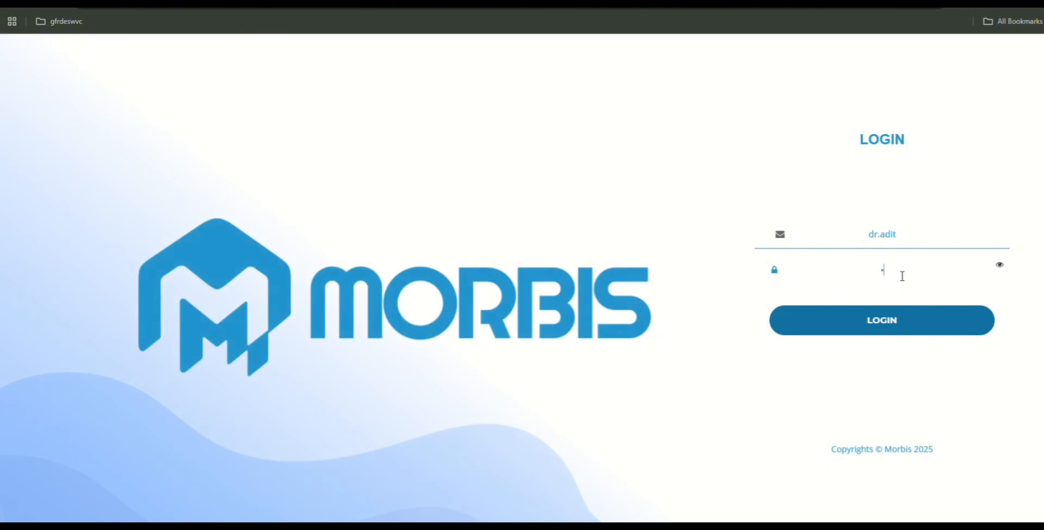
# Log in by entering the account password and open the Pelaksanaan Rawat Inap page
pyautogui.write('•••')
pyautogui.press('Return')
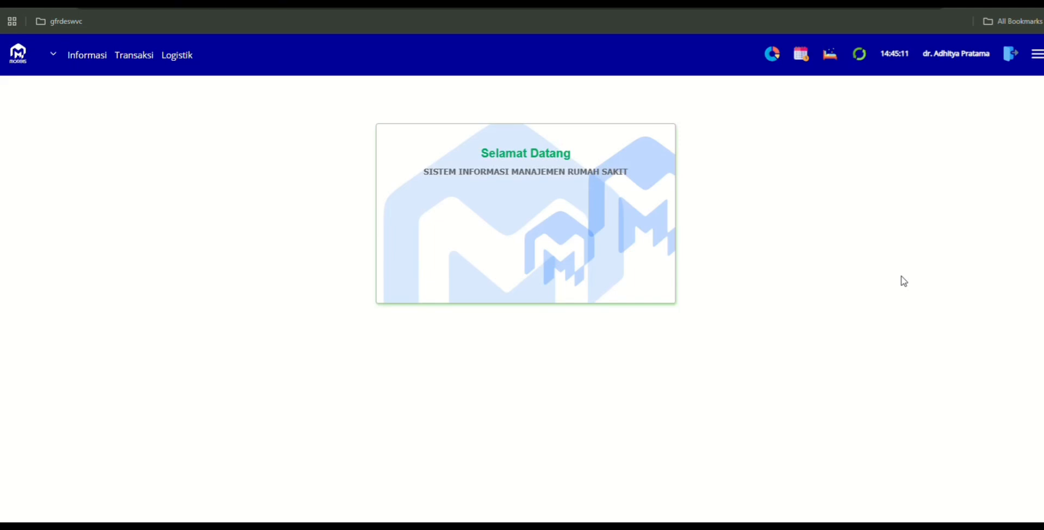
pyautogui.click(154, 59)
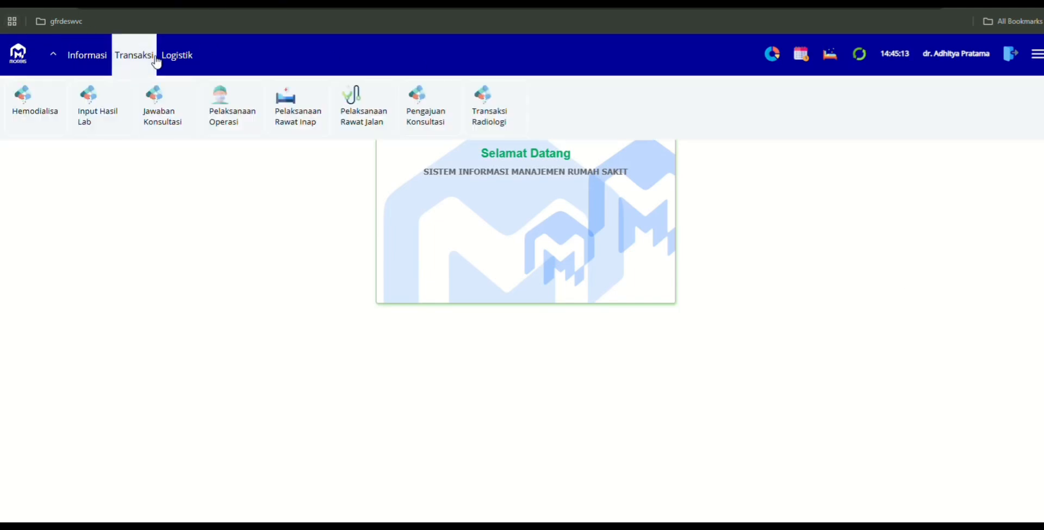
pyautogui.click(318, 117)
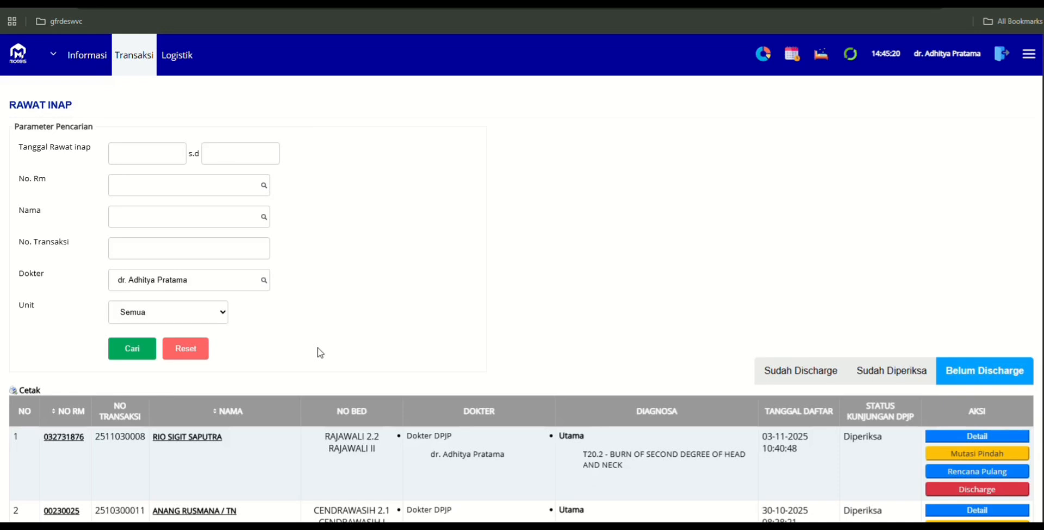
# Examine the inpatient search filters and the Belum Discharge patient list with its available actions
pyautogui.click(149, 289)
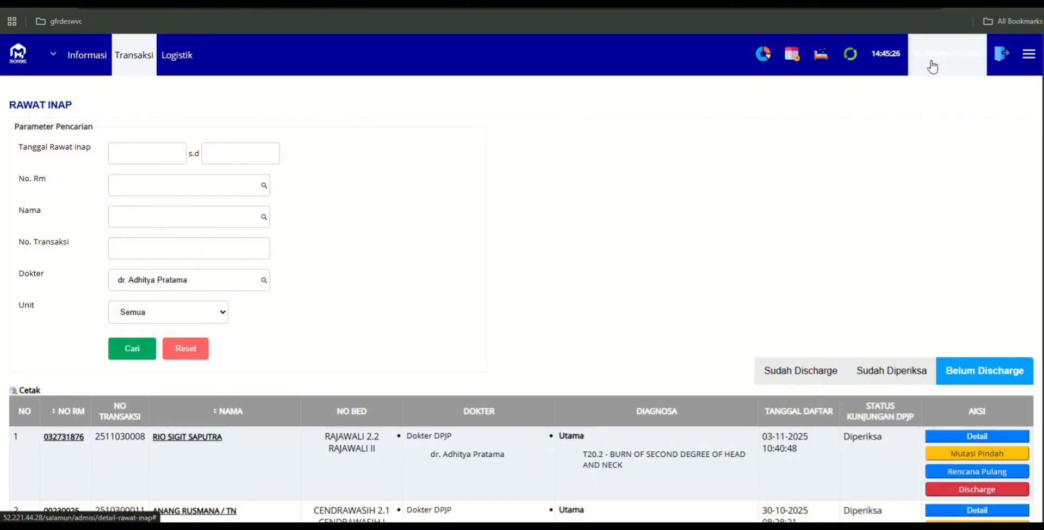
pyautogui.scroll(-1, 264, 277)
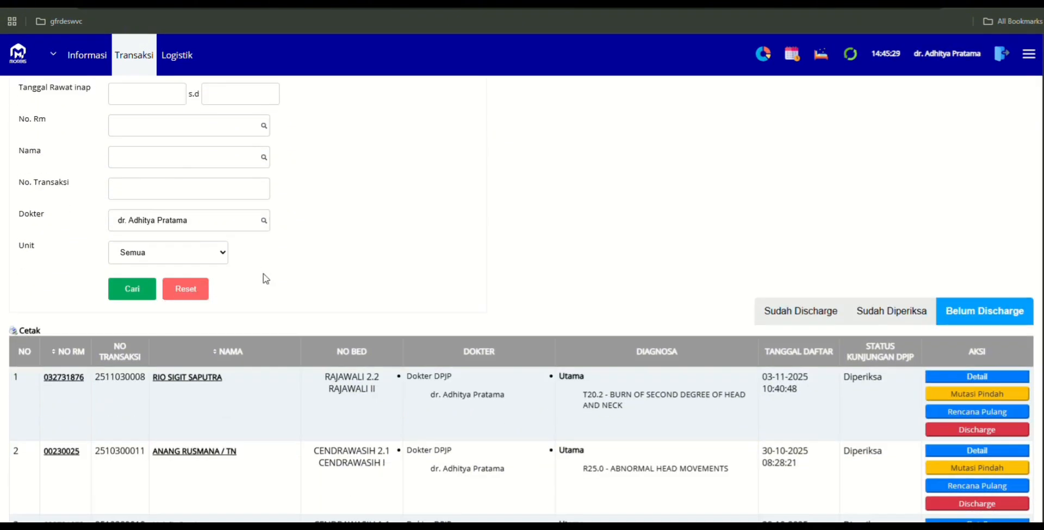
pyautogui.scroll(-3, 265, 279)
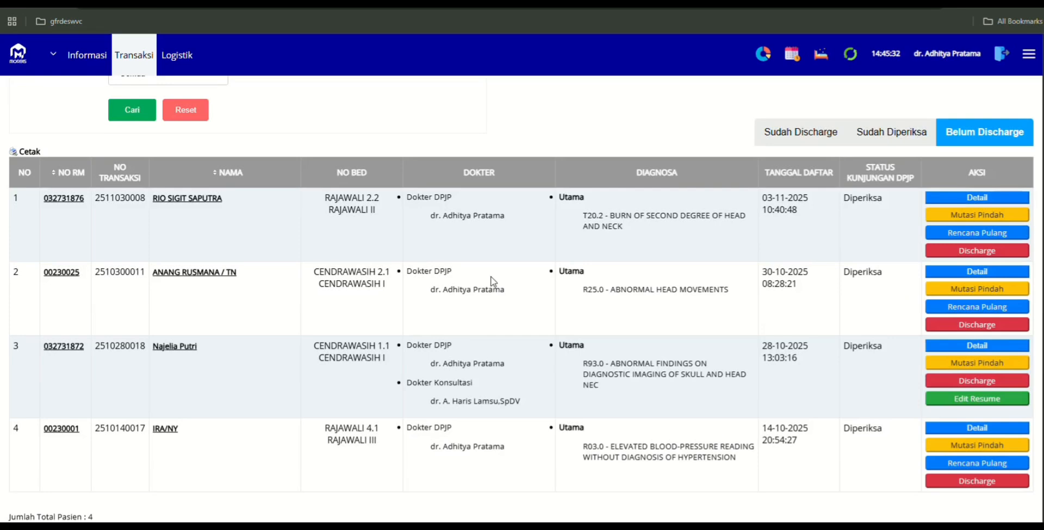
pyautogui.scroll(4, 485, 264)
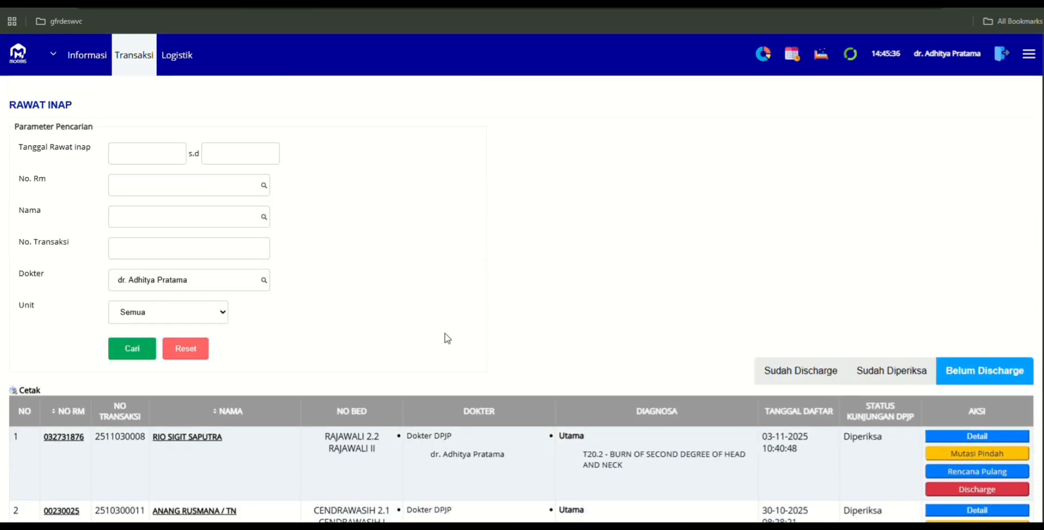
pyautogui.scroll(-4, 447, 339)
pyautogui.scroll(3, 434, 133)
pyautogui.scroll(1, 438, 135)
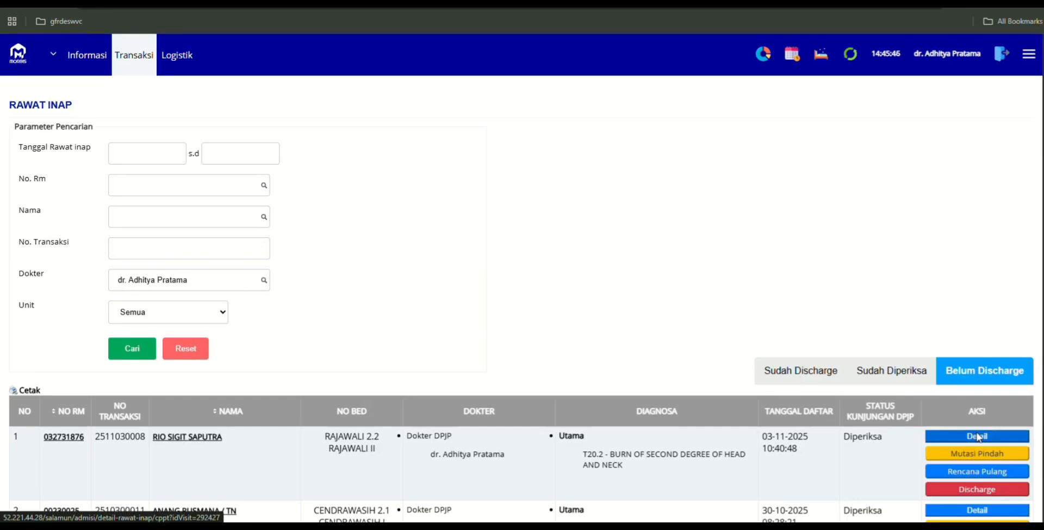
# Open the first listed inpatient's details and bring up a new Asesmen Awal Medis form
pyautogui.click(977, 436)
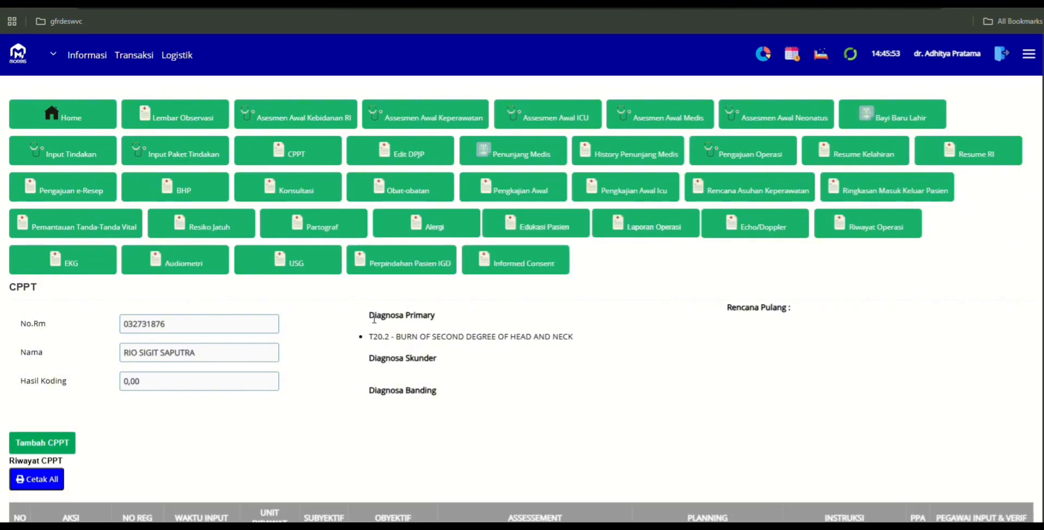
pyautogui.click(690, 123)
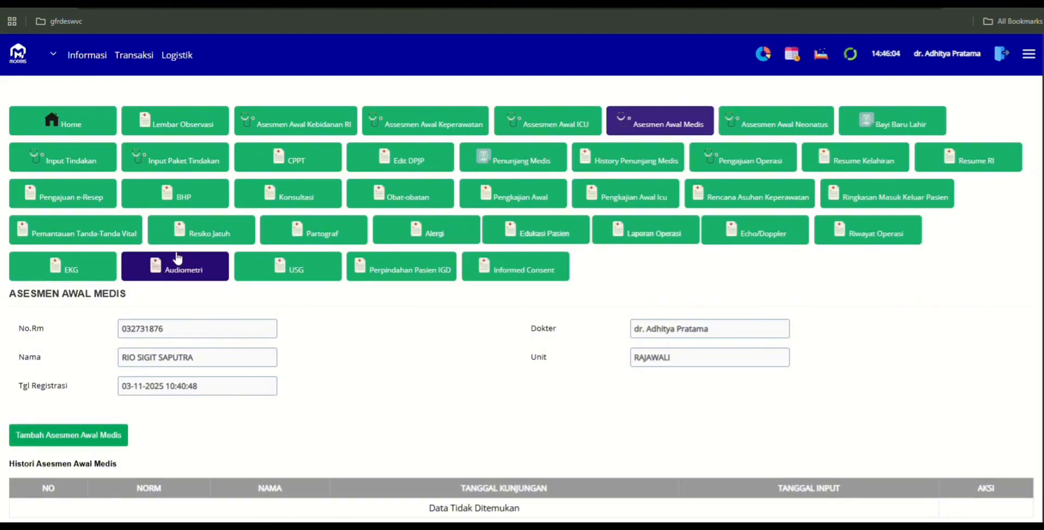
pyautogui.scroll(-7, 226, 247)
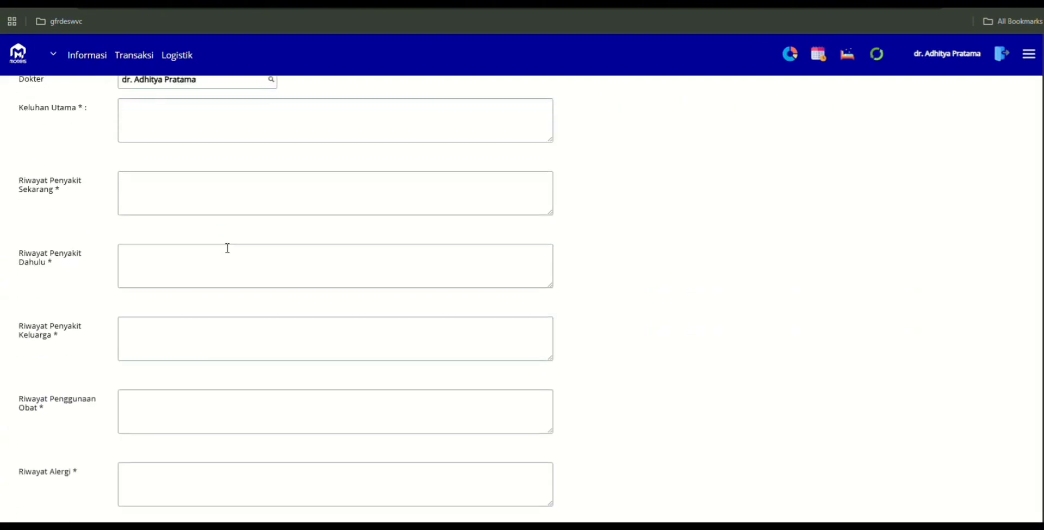
pyautogui.scroll(-10, 227, 248)
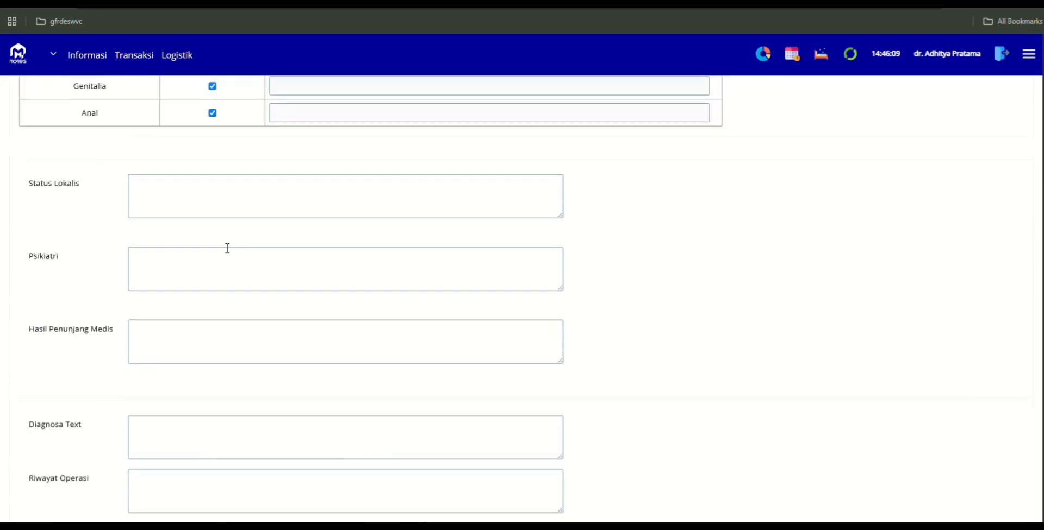
pyautogui.scroll(6, 227, 249)
pyautogui.scroll(10, 227, 248)
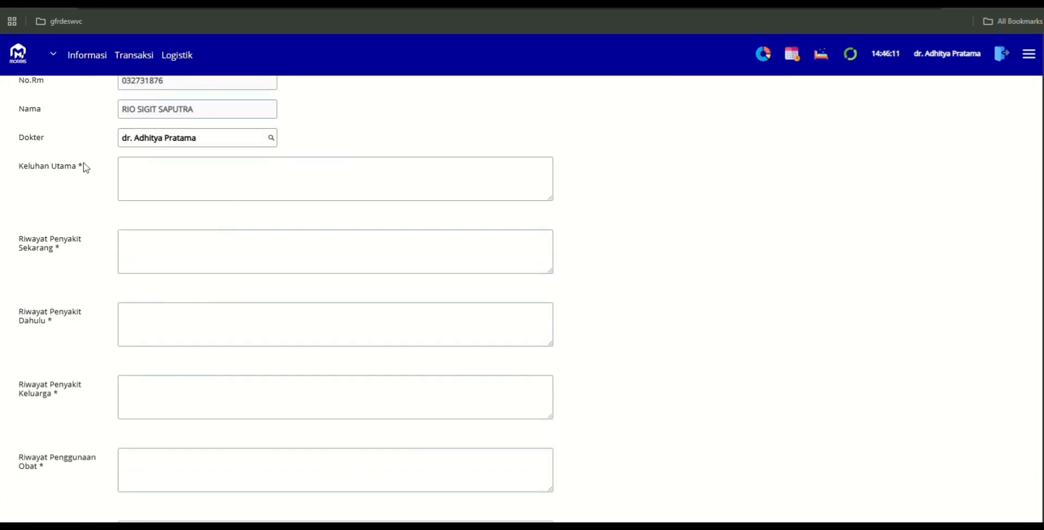
# Enter "cek" as the Keluhan Utama and "ce" as the Riwayat Penyakit Sekarang
pyautogui.click(192, 184)
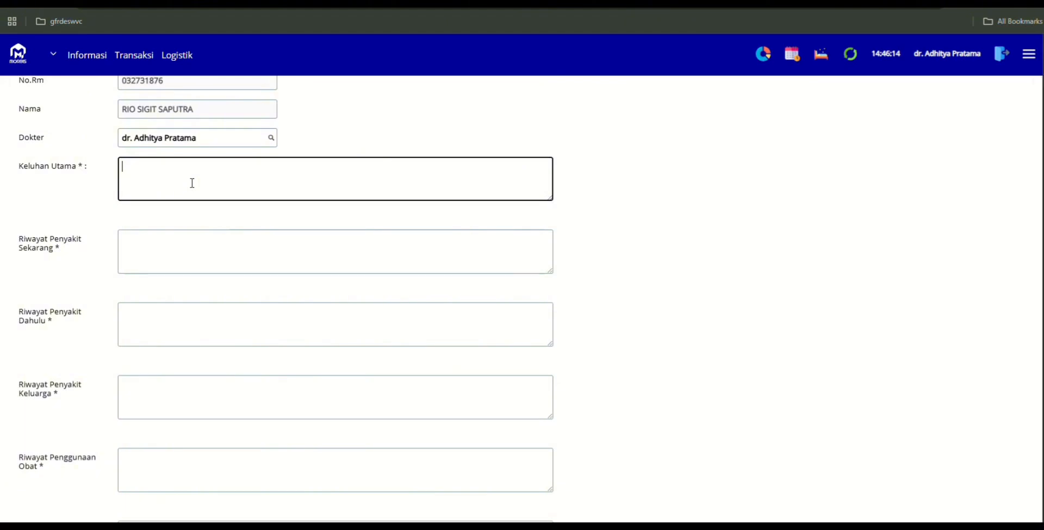
pyautogui.write('cek')
pyautogui.press('Tab')
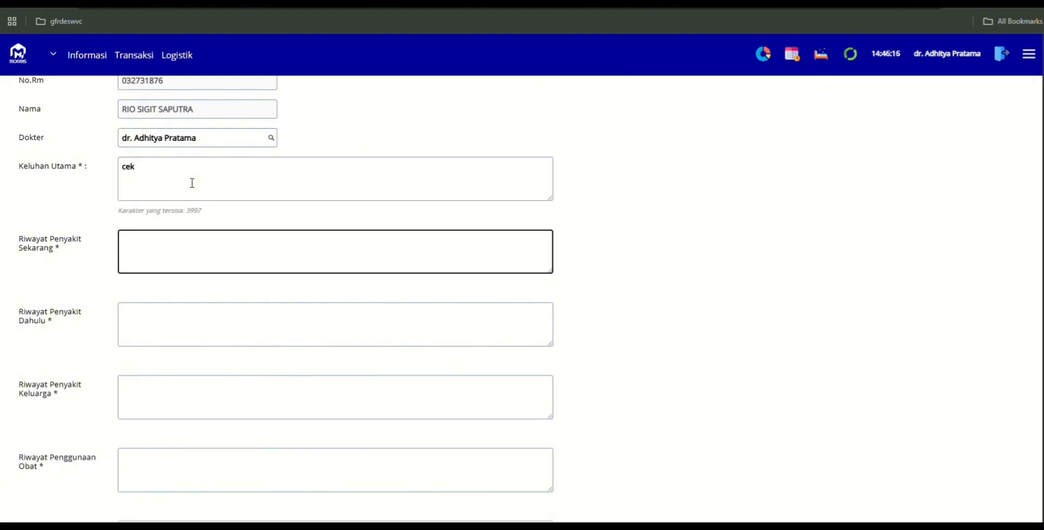
pyautogui.write('cekC')
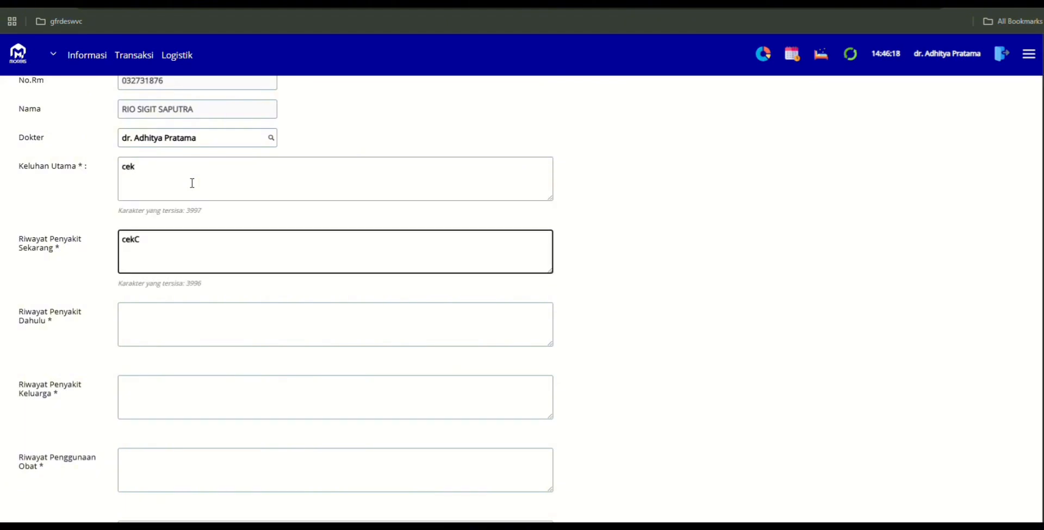
pyautogui.write('ce')
pyautogui.press('BackSpace')
pyautogui.press('BackSpace')
pyautogui.press('BackSpace')
pyautogui.press('BackSpace')
pyautogui.press('Tab')
# Enter "cek" for both Riwayat Penyakit Dahulu and Riwayat Penyakit Keluarga
pyautogui.write('cek')
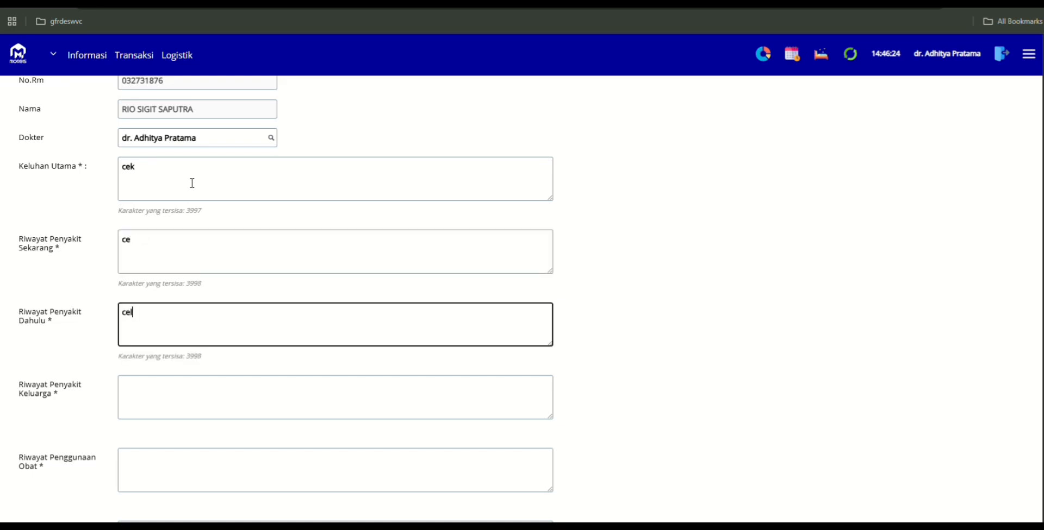
pyautogui.write('k')
pyautogui.scroll(-1, 162, 459)
pyautogui.click(224, 311)
pyautogui.click(236, 340)
pyautogui.write('cek')
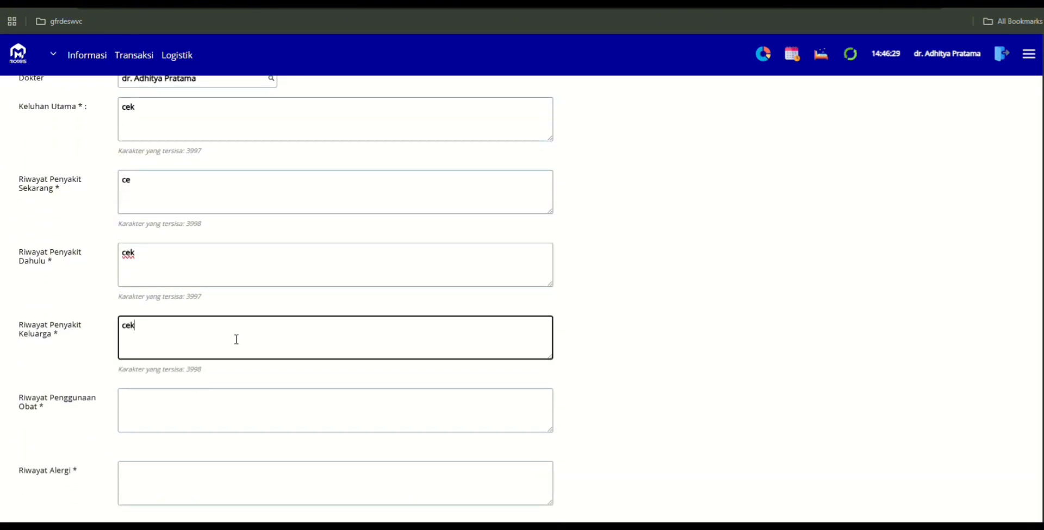
# Enter "cek" for both Riwayat Penggunaan Obat and Riwayat Alergi
pyautogui.press('Tab')
pyautogui.write('cek')
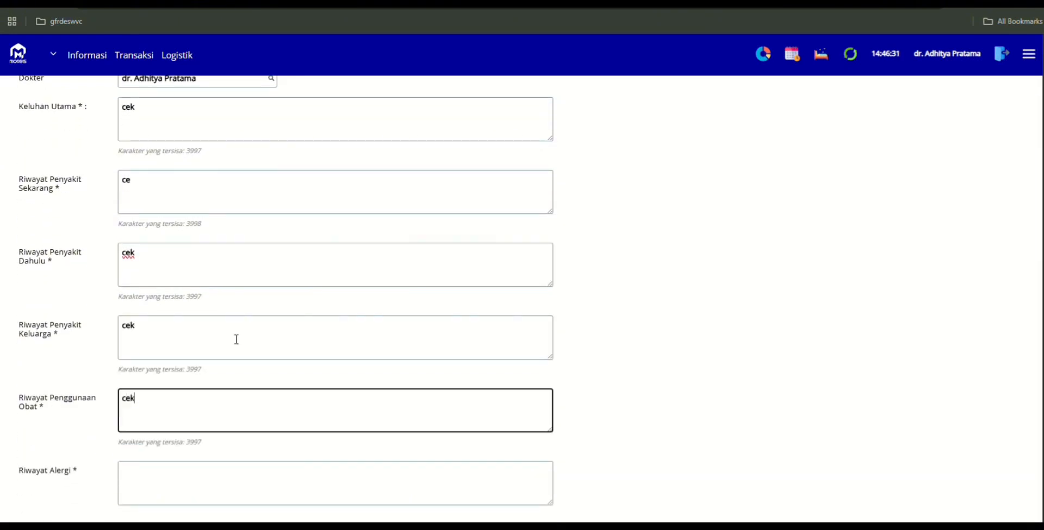
pyautogui.press('Tab')
pyautogui.write('cek')
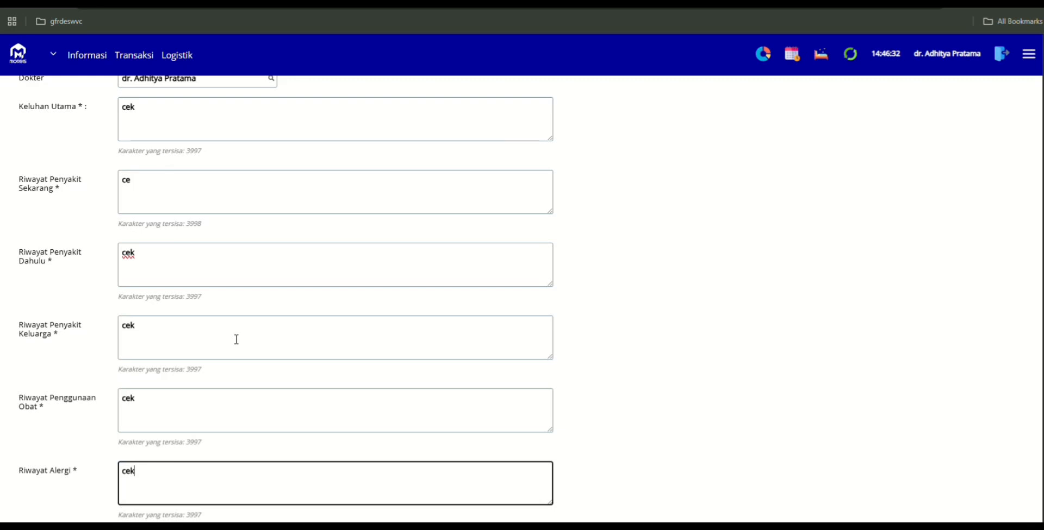
pyautogui.scroll(1, 236, 340)
pyautogui.click(769, 438)
# Set the Tekanan Darah in Pemeriksaan General to 100/100 mmHg
pyautogui.scroll(-7, 602, 342)
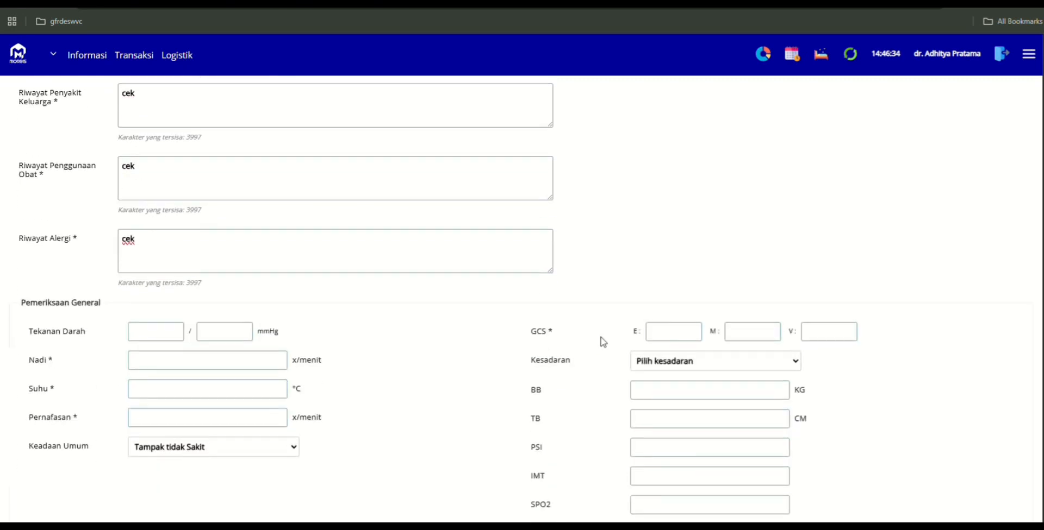
pyautogui.click(142, 208)
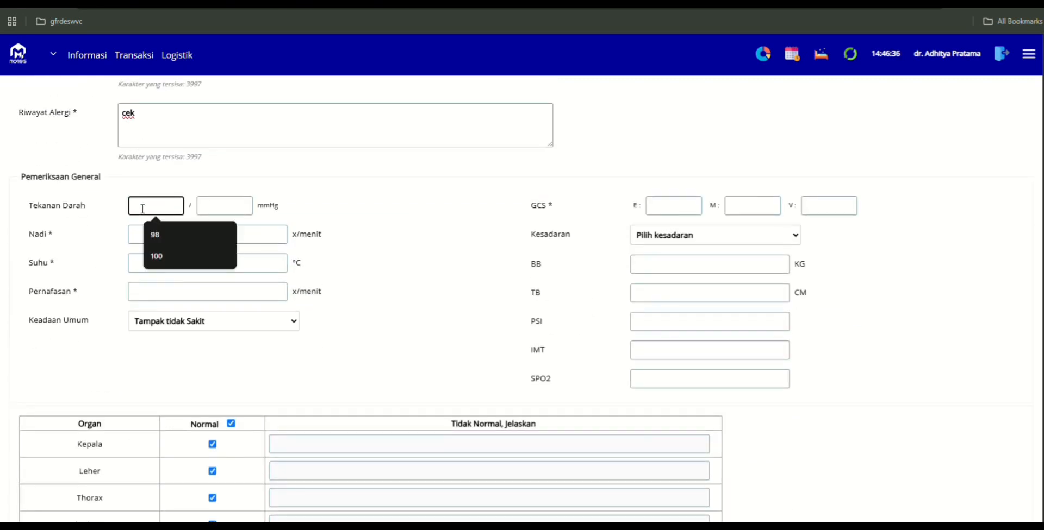
pyautogui.write('100')
pyautogui.hotkey('ctrl', 'a')
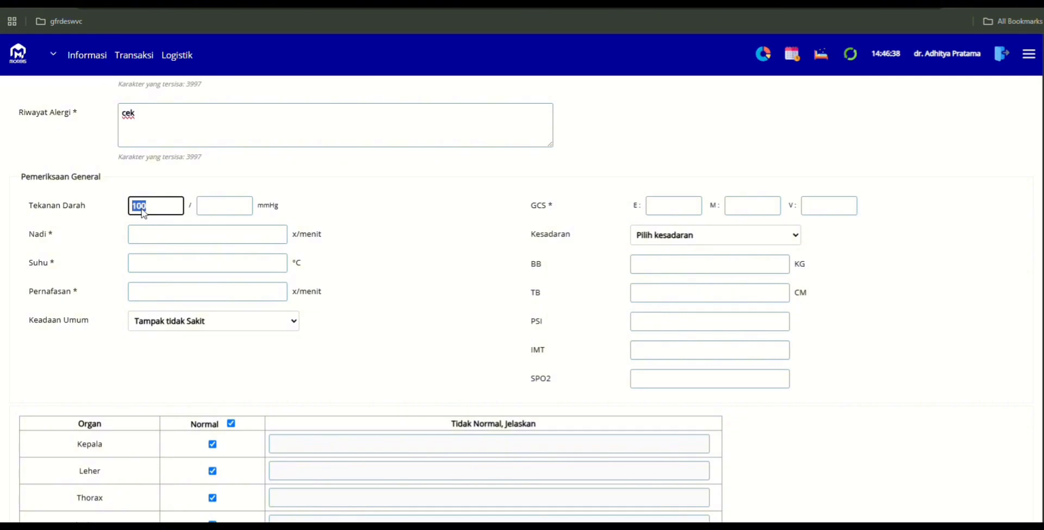
pyautogui.hotkey('ctrl', 'c')
pyautogui.click(527, 327)
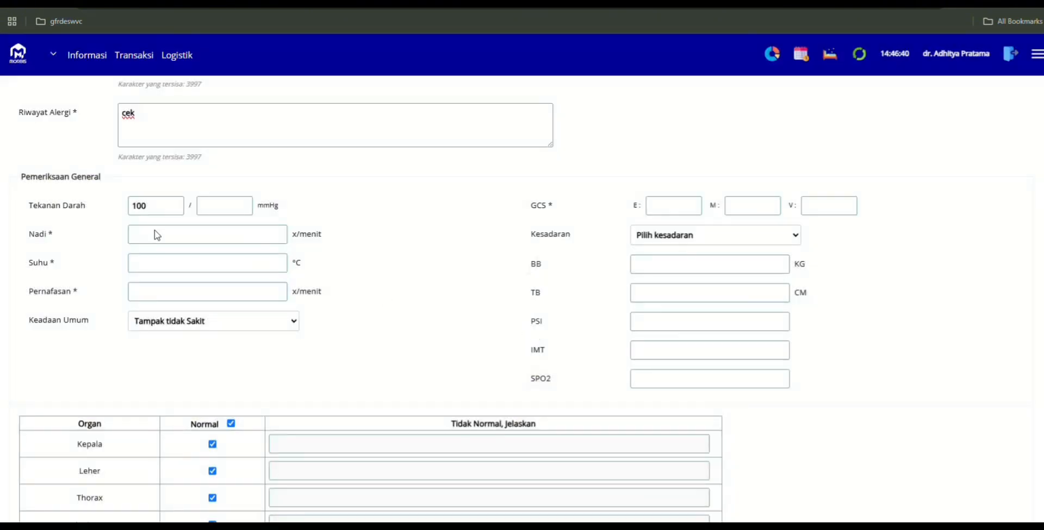
pyautogui.click(212, 211)
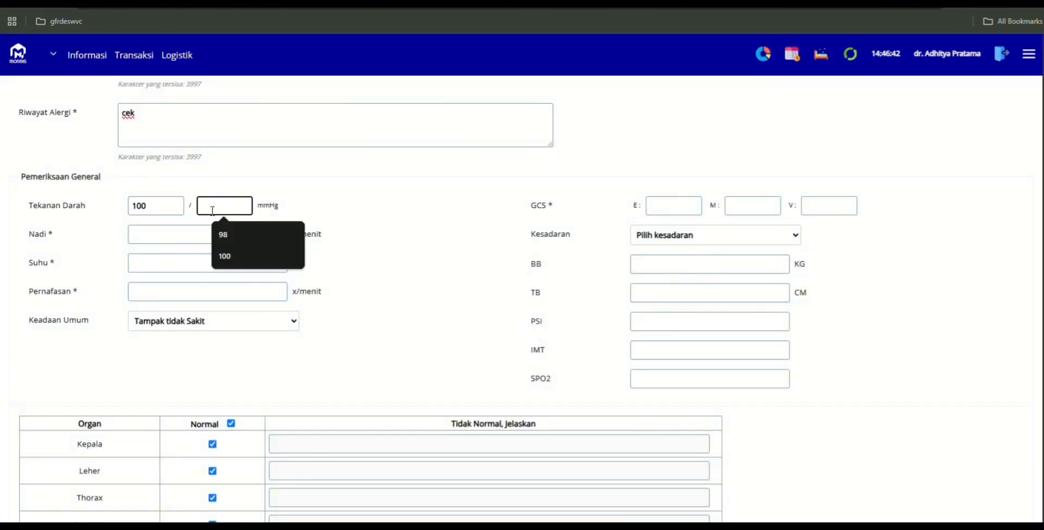
pyautogui.write('100')
# Set Nadi to 10 x/menit, Suhu to 10 °C and Pernafasan to 10 x/menit
pyautogui.click(194, 231)
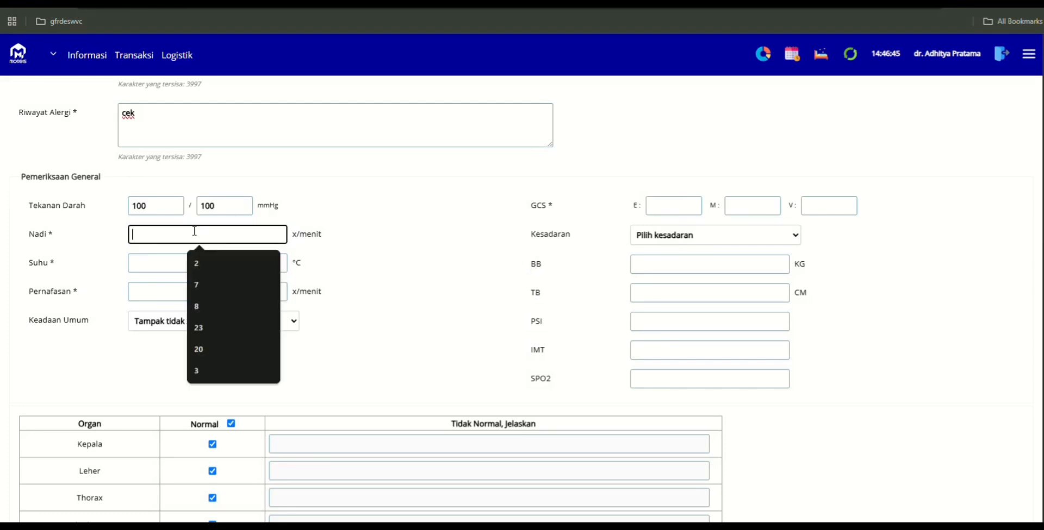
pyautogui.write('10')
pyautogui.press('Tab')
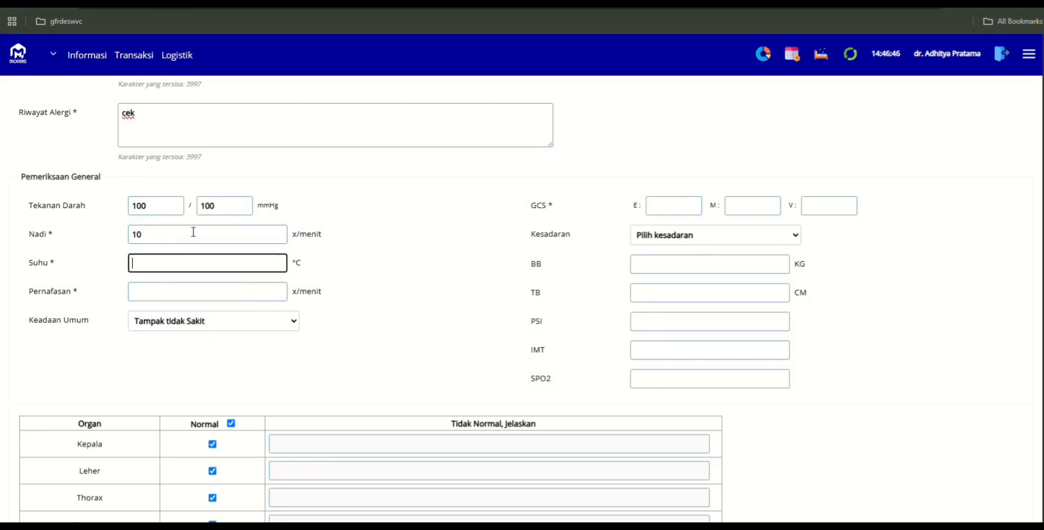
pyautogui.write('10')
pyautogui.press('Tab')
pyautogui.write('1')
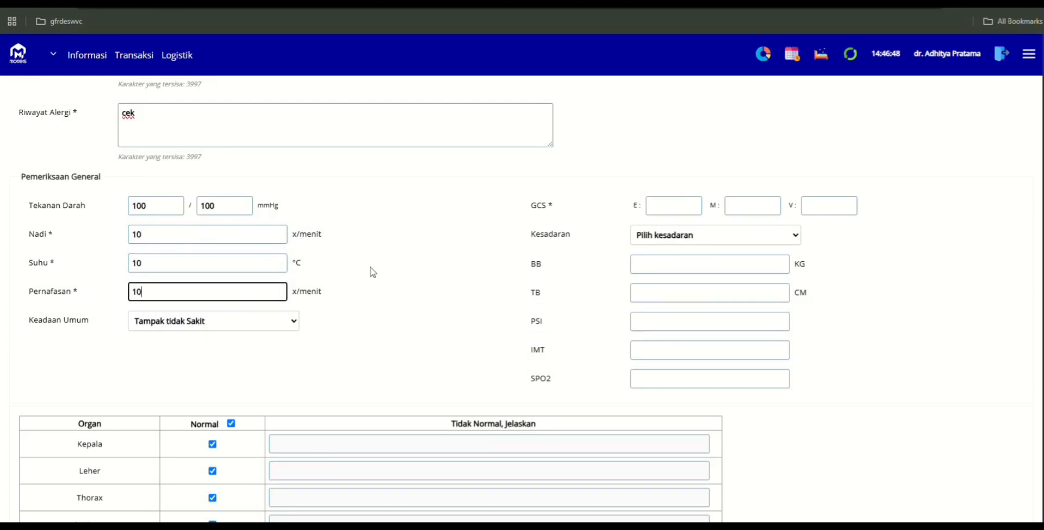
# Set the GCS scores to E 1, M 1 and V 1
pyautogui.click(706, 265)
pyautogui.click(681, 208)
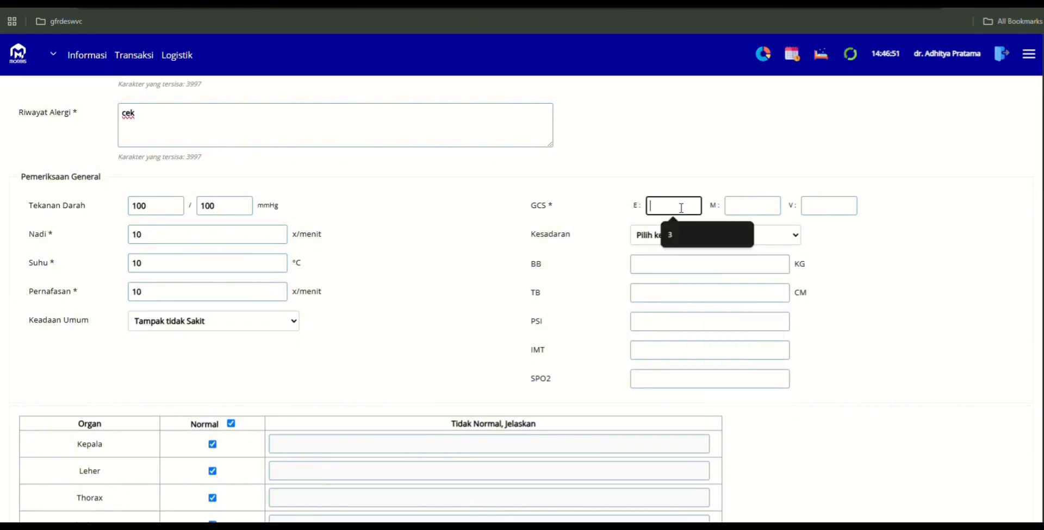
pyautogui.write('1')
pyautogui.click(735, 215)
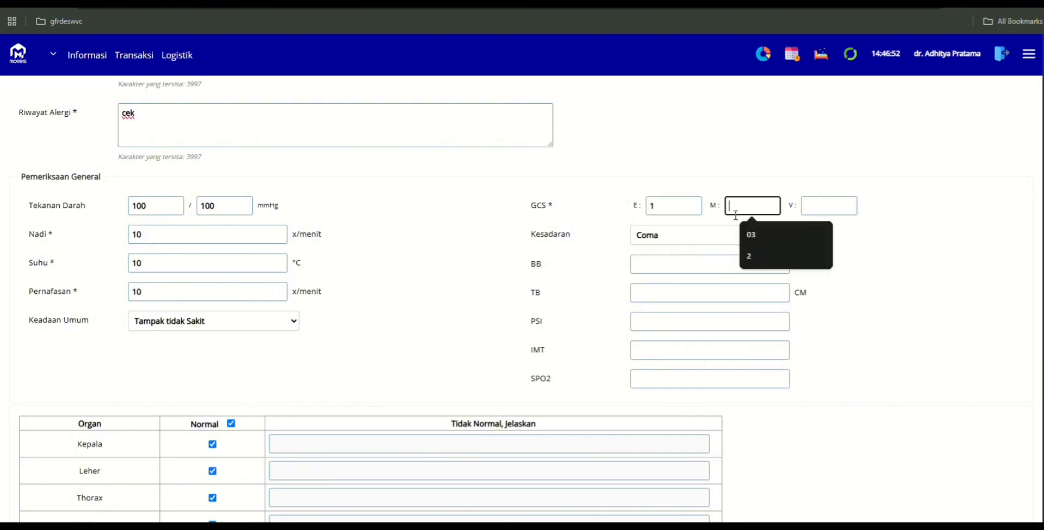
pyautogui.write('1')
pyautogui.press('Tab')
pyautogui.write('1')
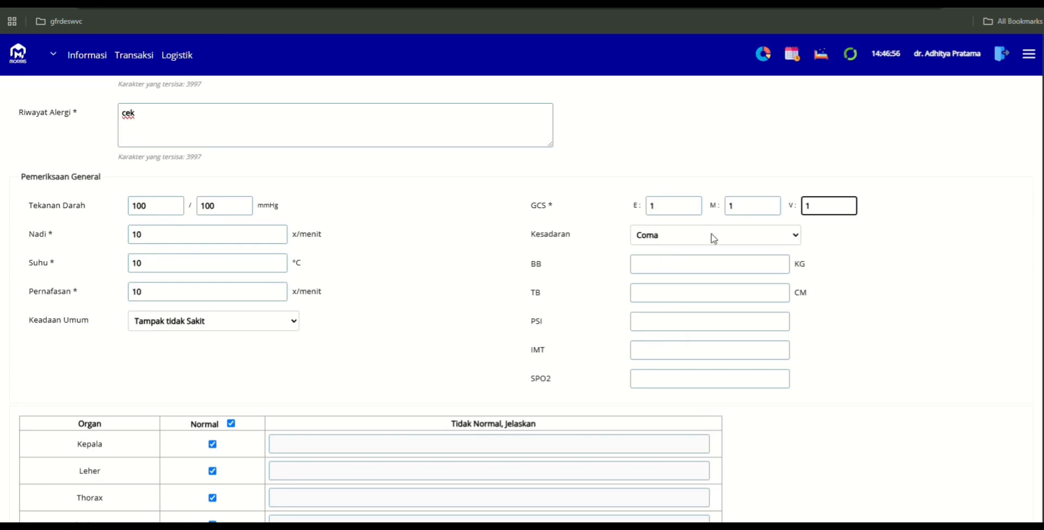
# Set BB to 100 KG and TB to 100 CM in Pemeriksaan General
pyautogui.click(676, 265)
pyautogui.write('1')
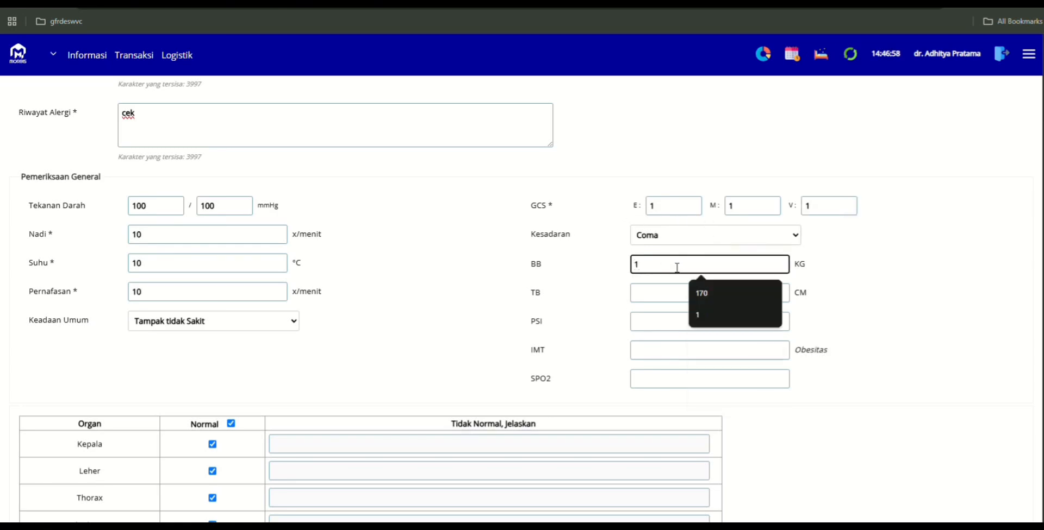
pyautogui.write('00')
pyautogui.click(675, 292)
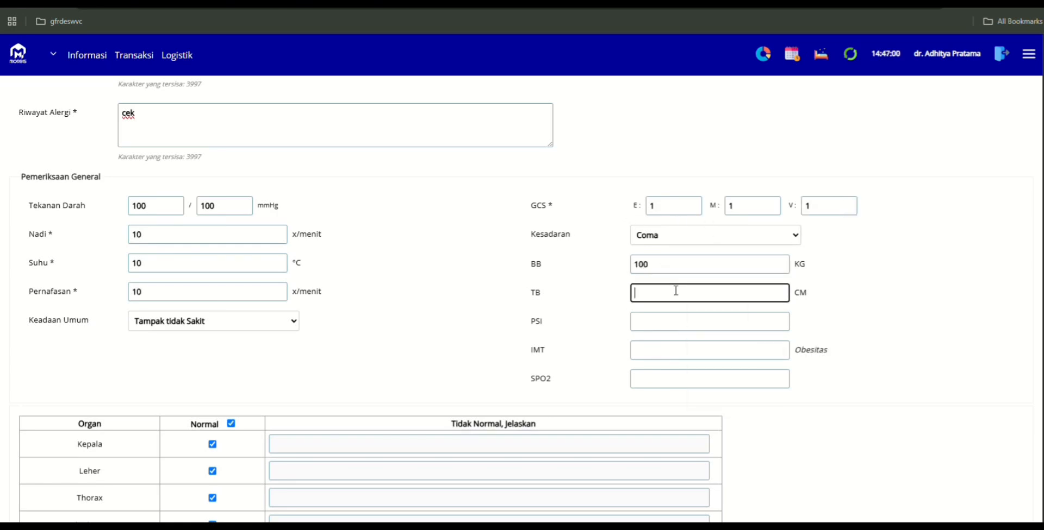
pyautogui.write('100')
# Set both PSI and SPO2 to 100 in Pemeriksaan General
pyautogui.click(672, 329)
pyautogui.write('100')
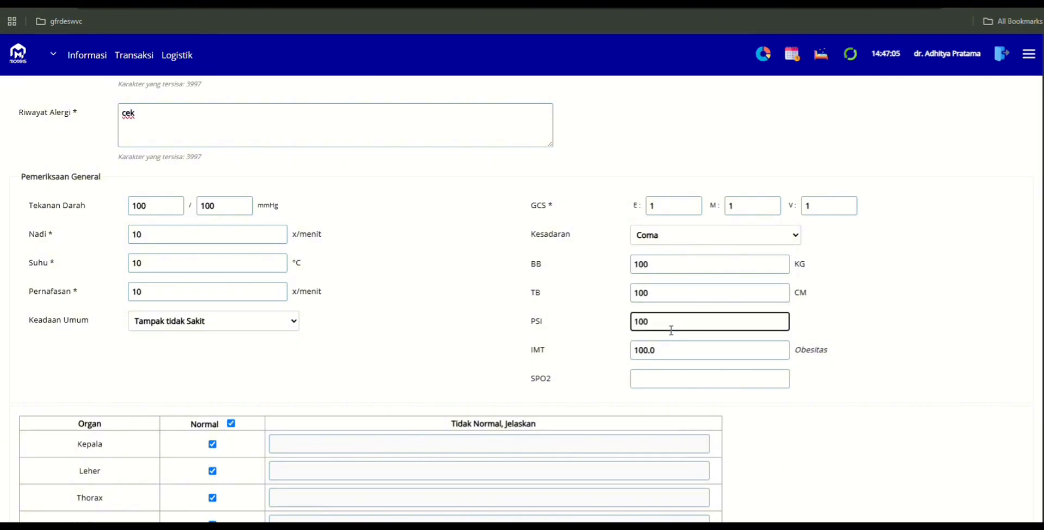
pyautogui.click(673, 381)
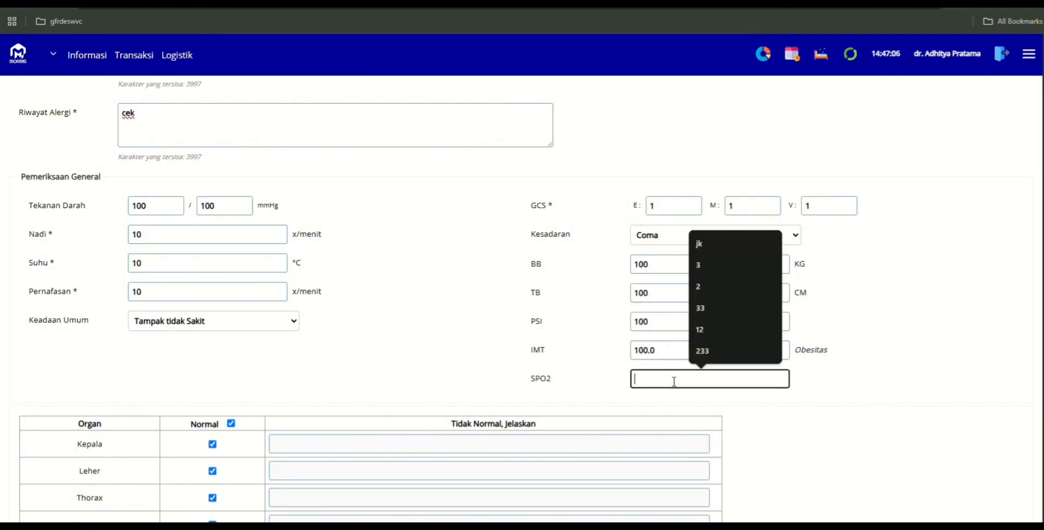
pyautogui.write('100')
# Try to save the initial medical assessment without a diagnosis
pyautogui.scroll(-9, 303, 228)
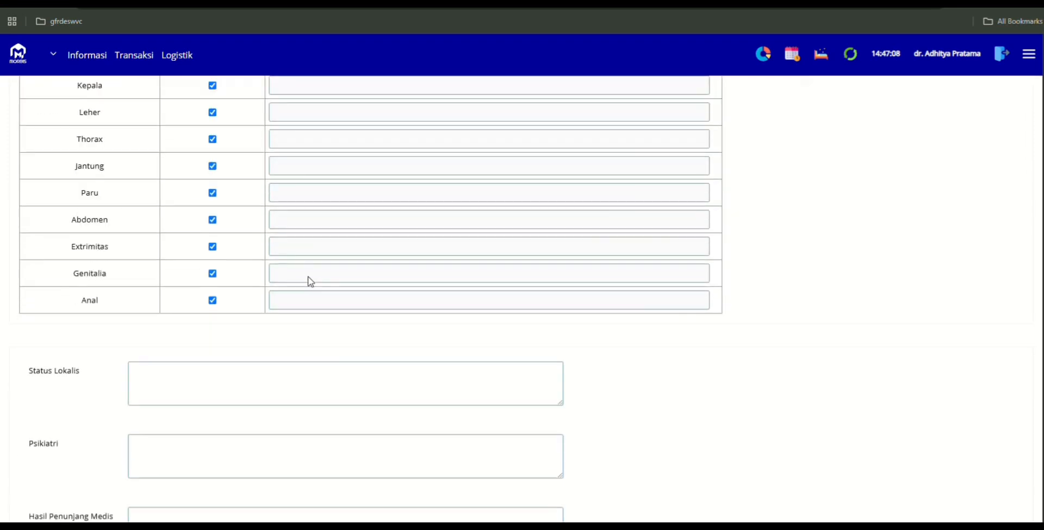
pyautogui.scroll(-20, 309, 277)
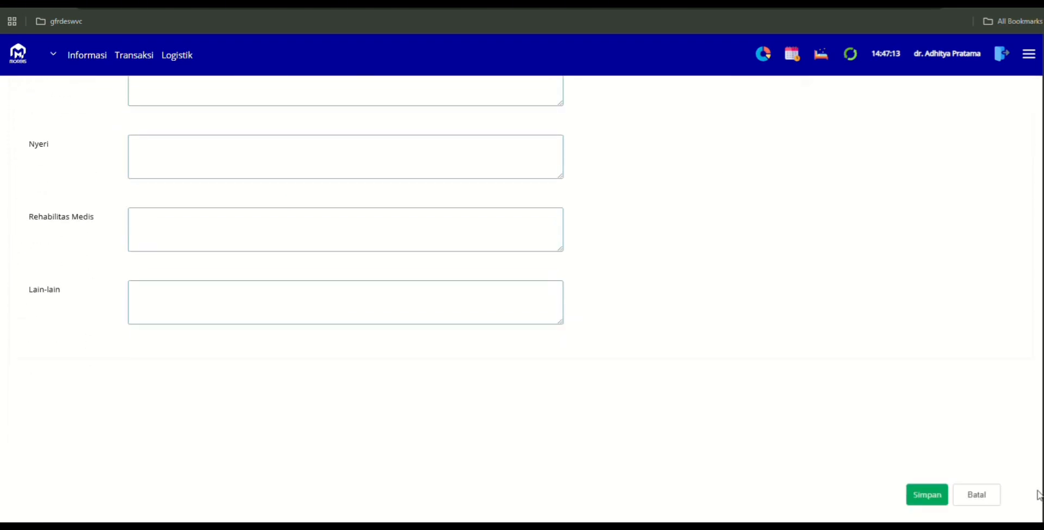
pyautogui.click(929, 495)
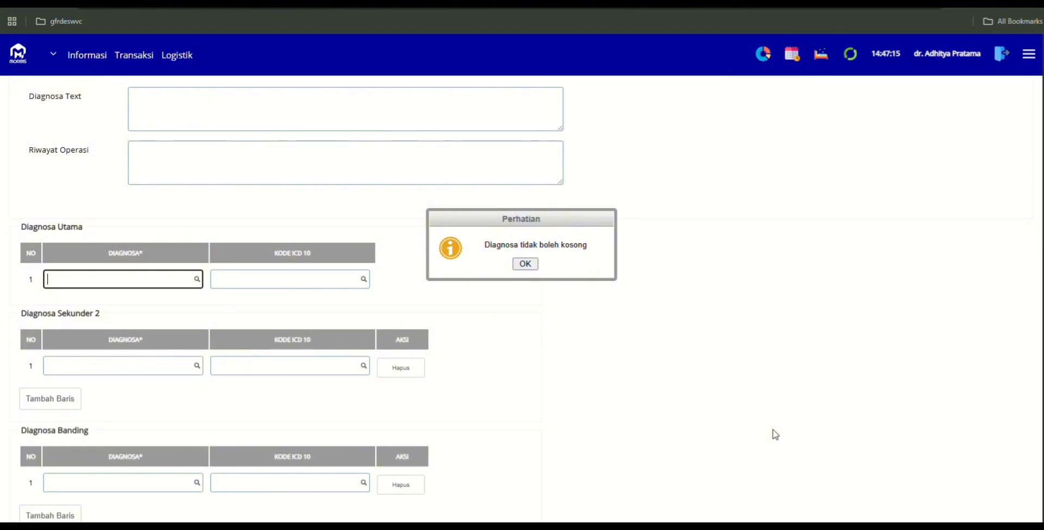
# Choose ACUTE AMOEBIC DYSENTERY (A06.0) as the Diagnosa Utama and try to save the assessment again
pyautogui.click(525, 264)
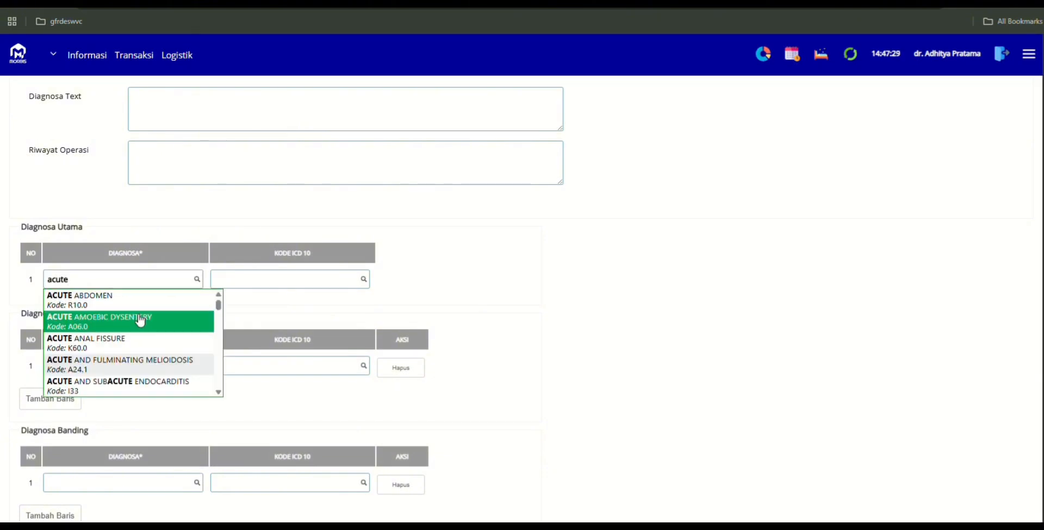
pyautogui.scroll(-20, 147, 318)
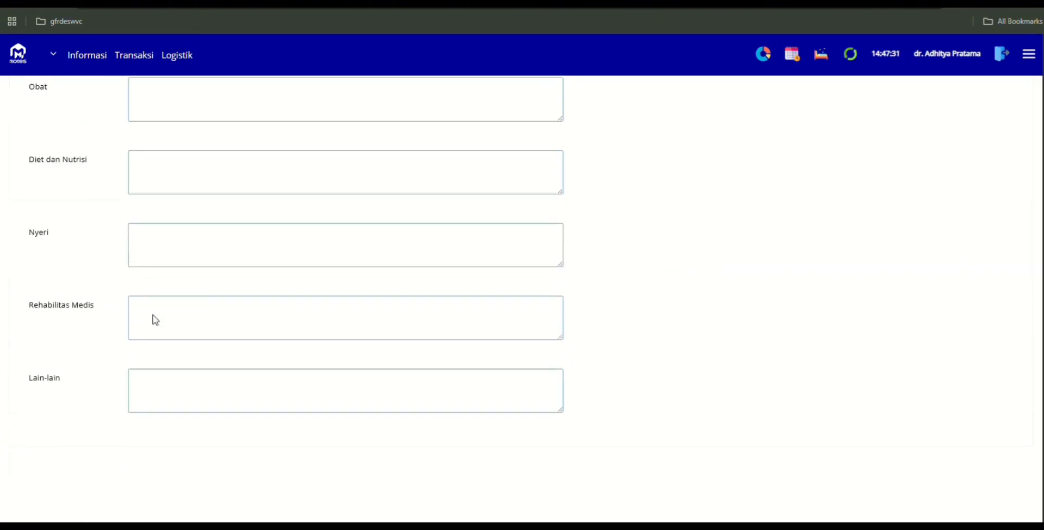
pyautogui.scroll(3, 155, 316)
pyautogui.scroll(-3, 158, 318)
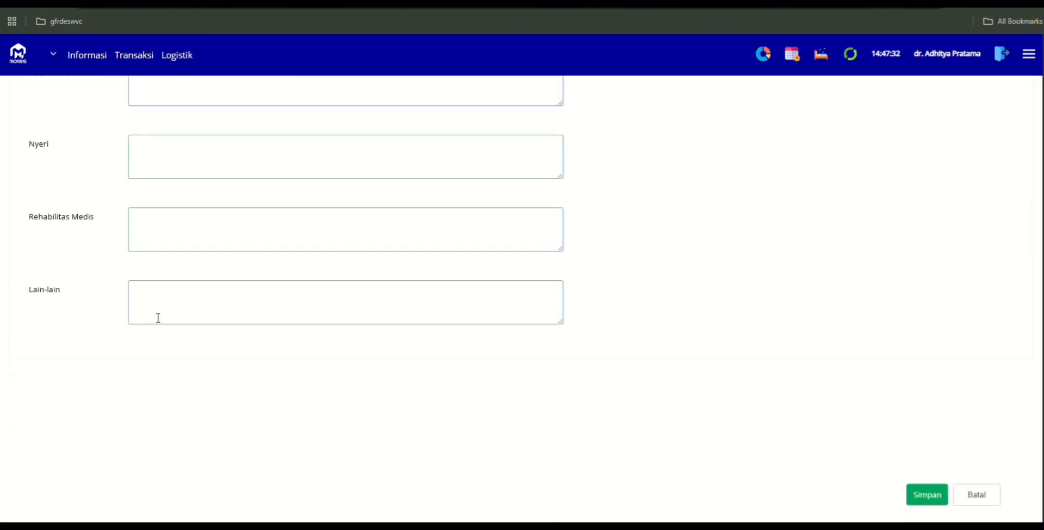
pyautogui.click(927, 499)
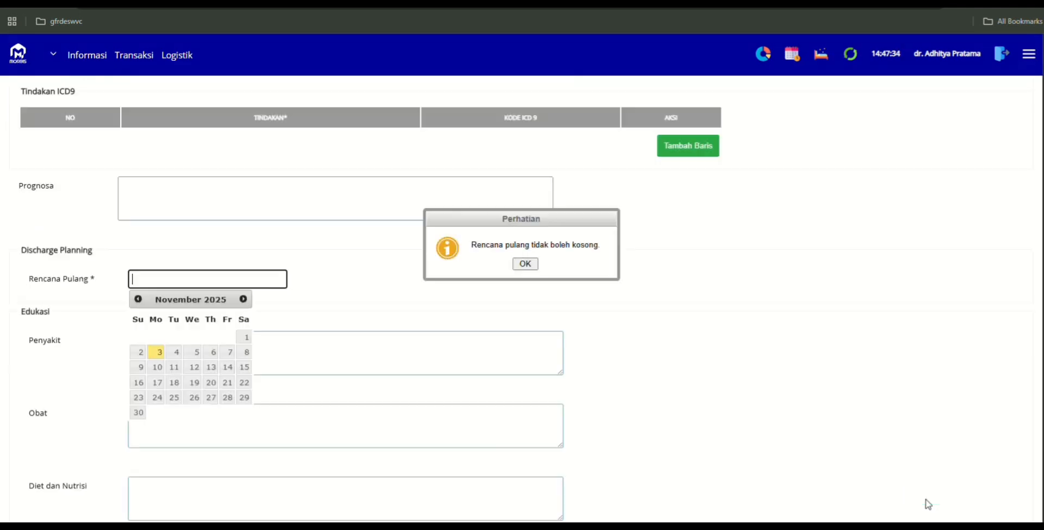
pyautogui.click(525, 264)
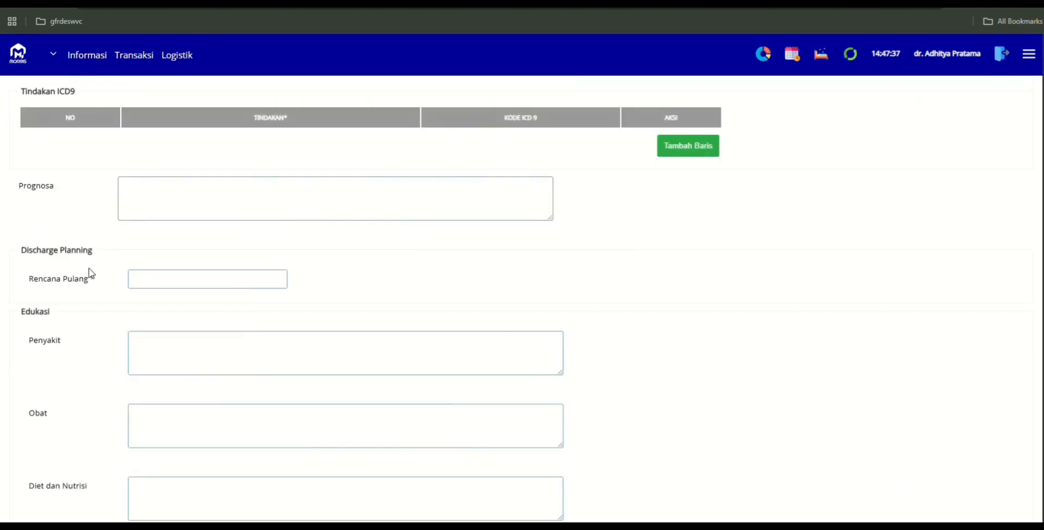
# Set the Rencana Pulang under Discharge Planning to 06/11/2025, save the assessment and confirm
pyautogui.click(166, 281)
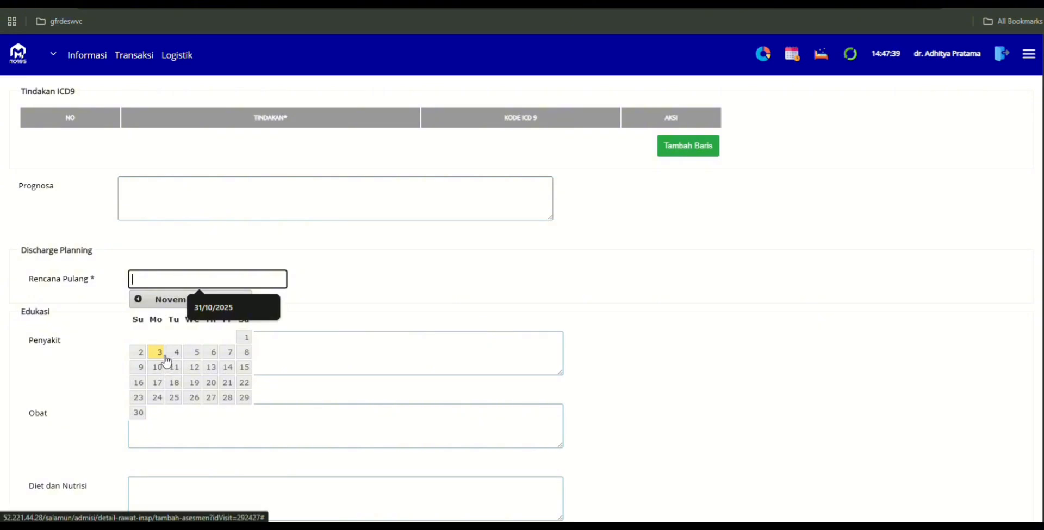
pyautogui.click(209, 353)
pyautogui.scroll(-7, 147, 349)
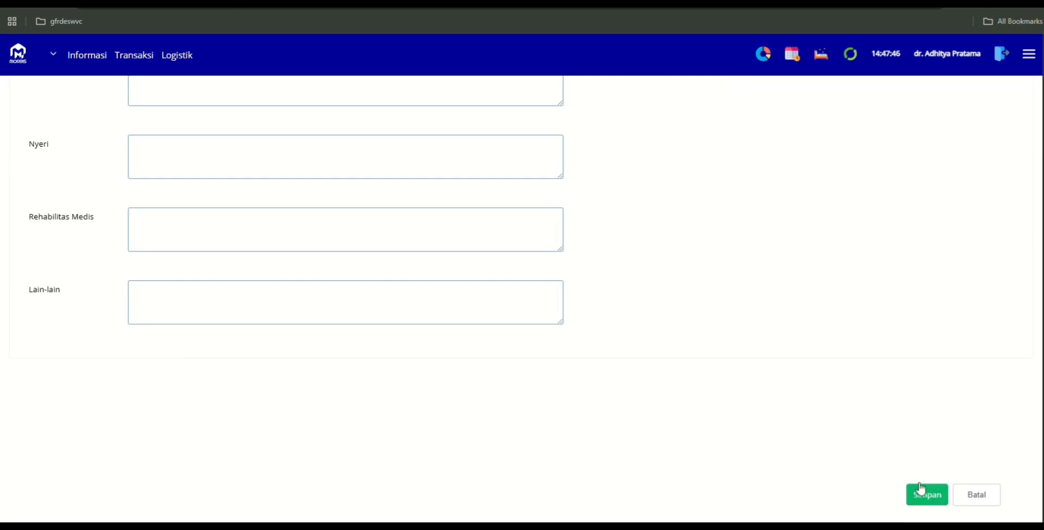
pyautogui.click(926, 492)
pyautogui.click(545, 340)
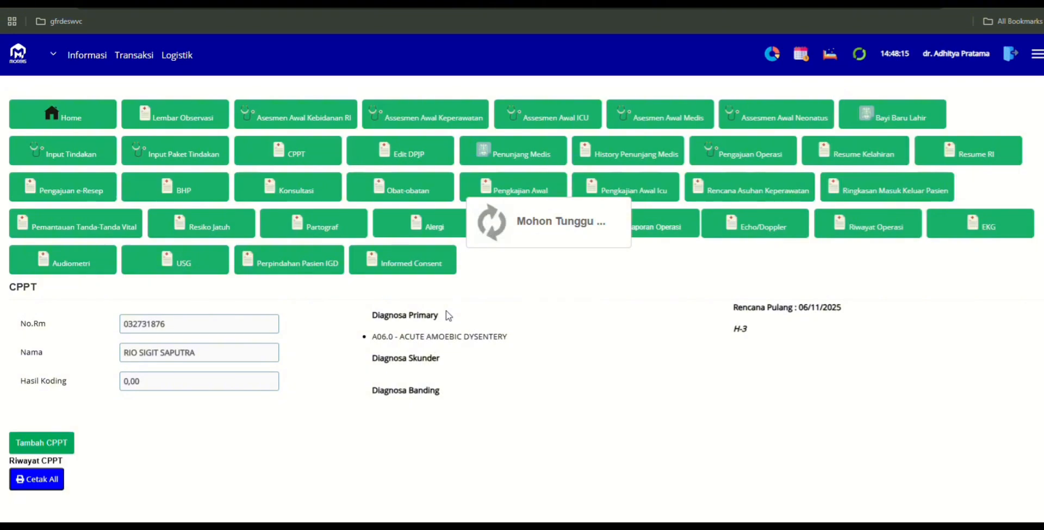
# Review the assessment entry in the patient's Riwayat CPPT, including its subjective, objective and diagnosis details
pyautogui.scroll(-3, 435, 317)
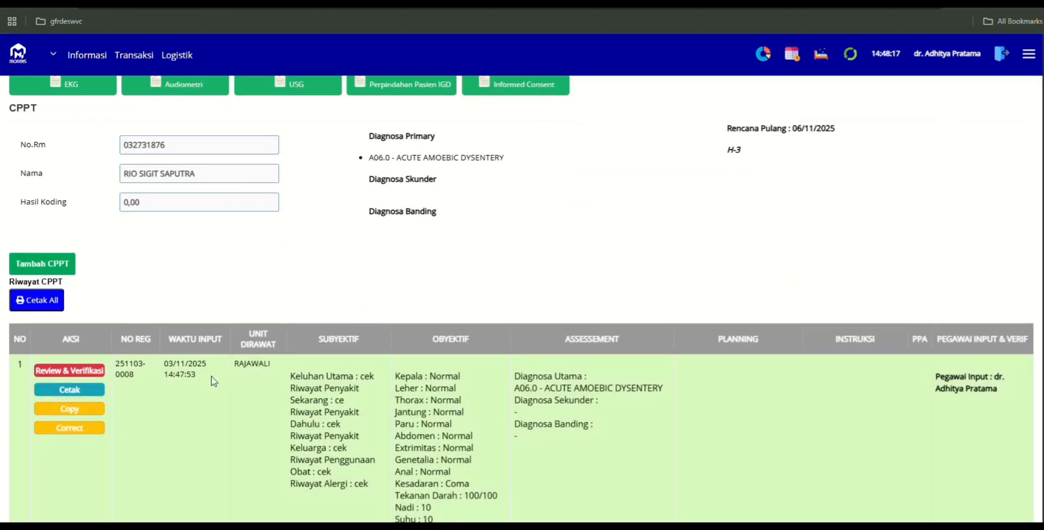
pyautogui.scroll(-2, 462, 381)
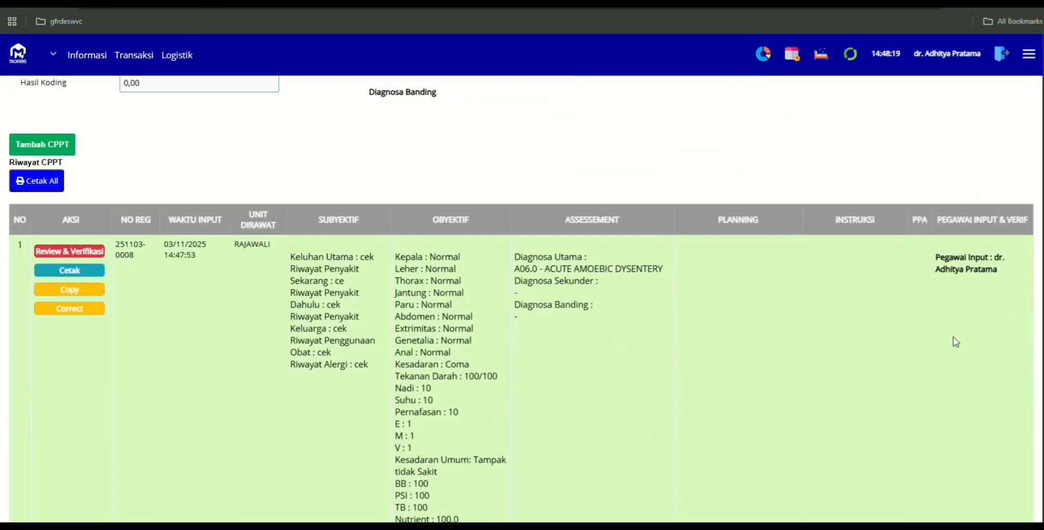
pyautogui.scroll(-1, 687, 341)
pyautogui.scroll(1, 687, 341)
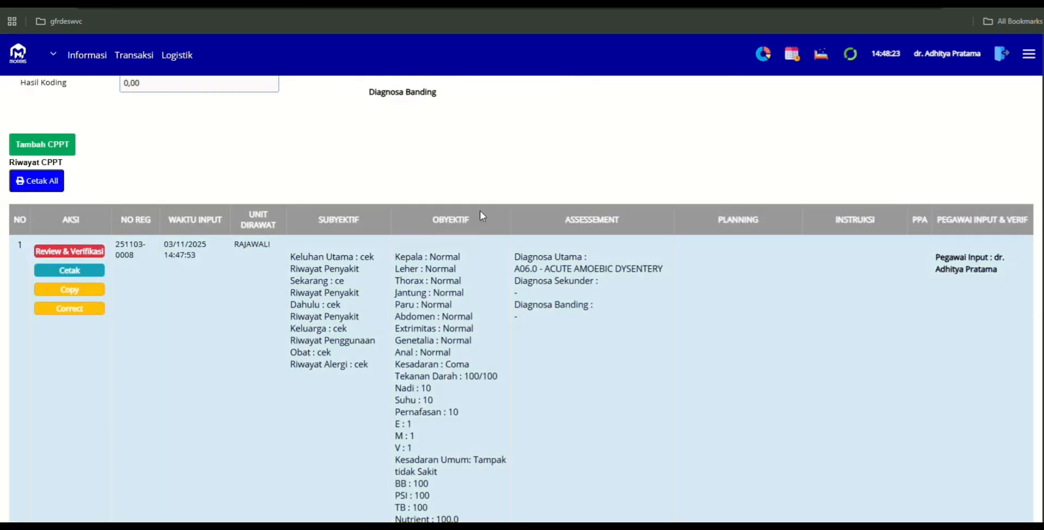
pyautogui.scroll(-1, 276, 185)
pyautogui.scroll(7, 276, 184)
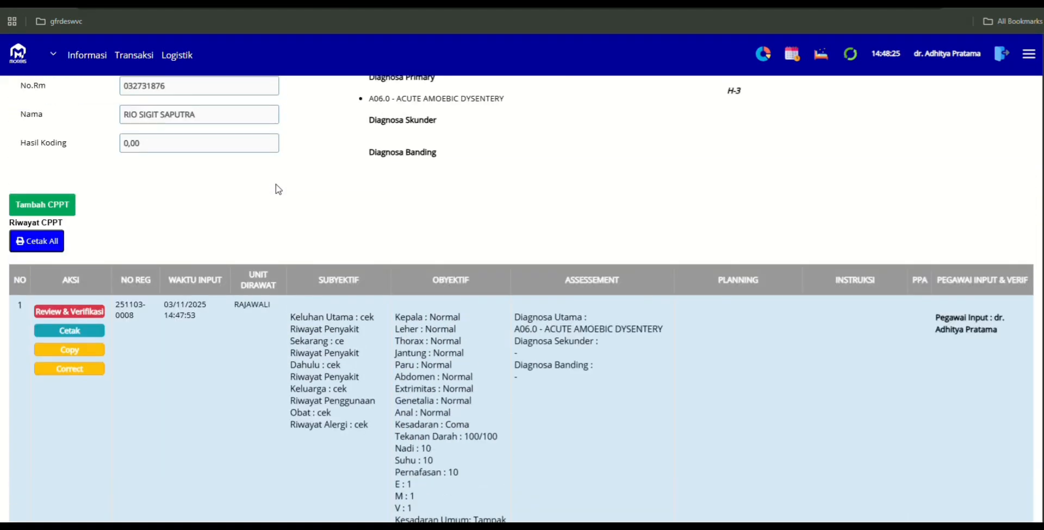
# Add a new CPPT entry for the patient and go to its Subyektif and Instruksi section
pyautogui.scroll(-3, 276, 191)
pyautogui.click(54, 270)
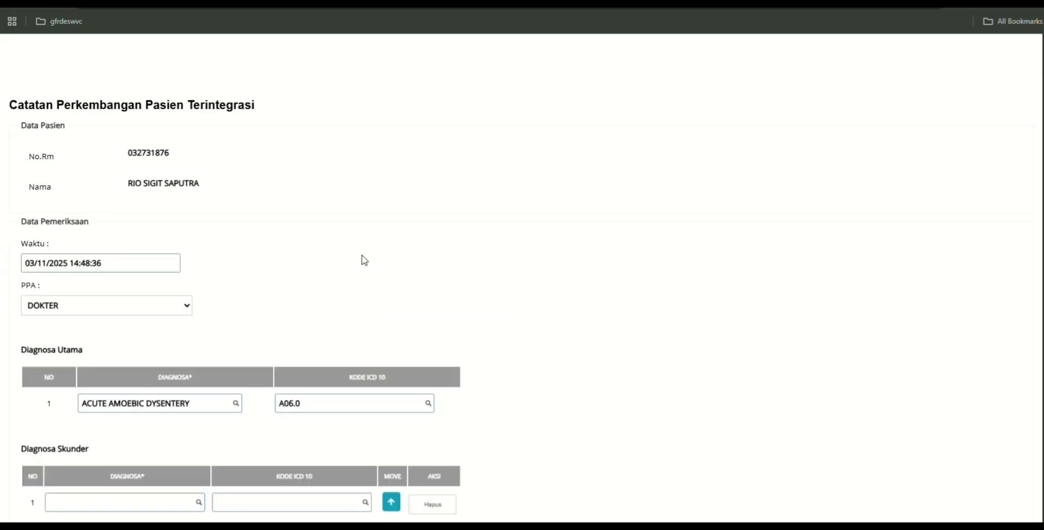
pyautogui.scroll(-6, 154, 269)
pyautogui.scroll(-3, 153, 268)
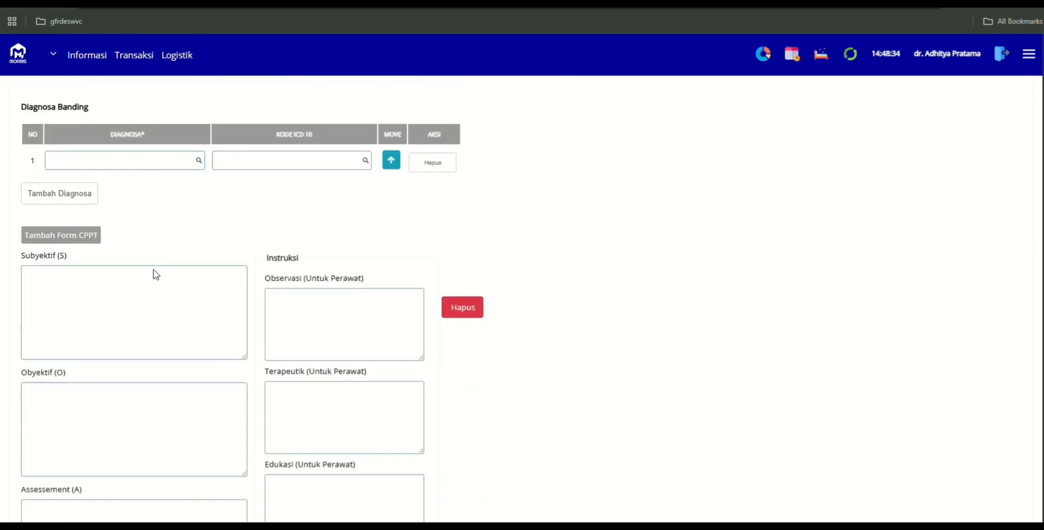
# Enter "cek" for Subyektif (S) and for the Observasi (Untuk Perawat) instruction
pyautogui.click(155, 310)
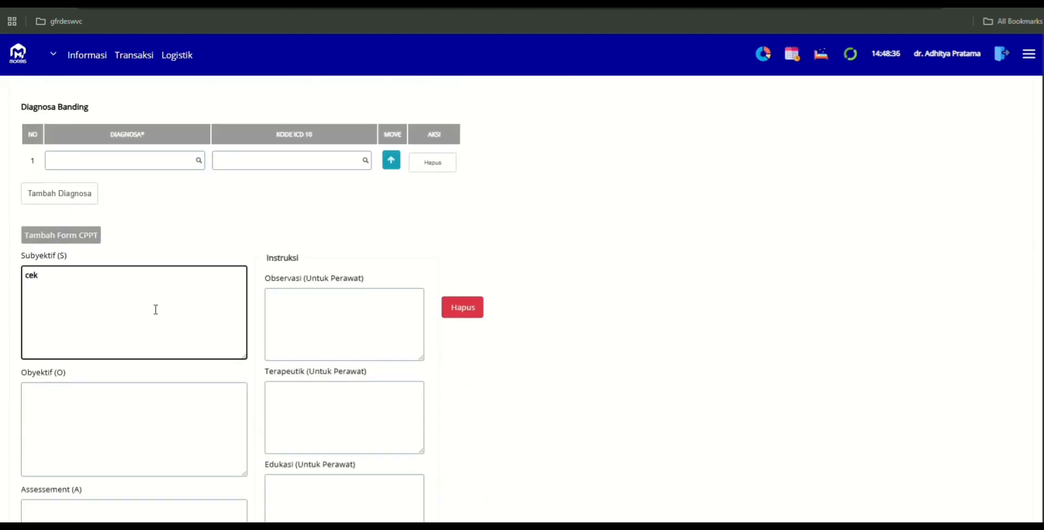
pyautogui.hotkey('ctrl', 'a')
pyautogui.hotkey('ctrl', 'c')
pyautogui.click(295, 331)
pyautogui.hotkey('ctrl', 'v')
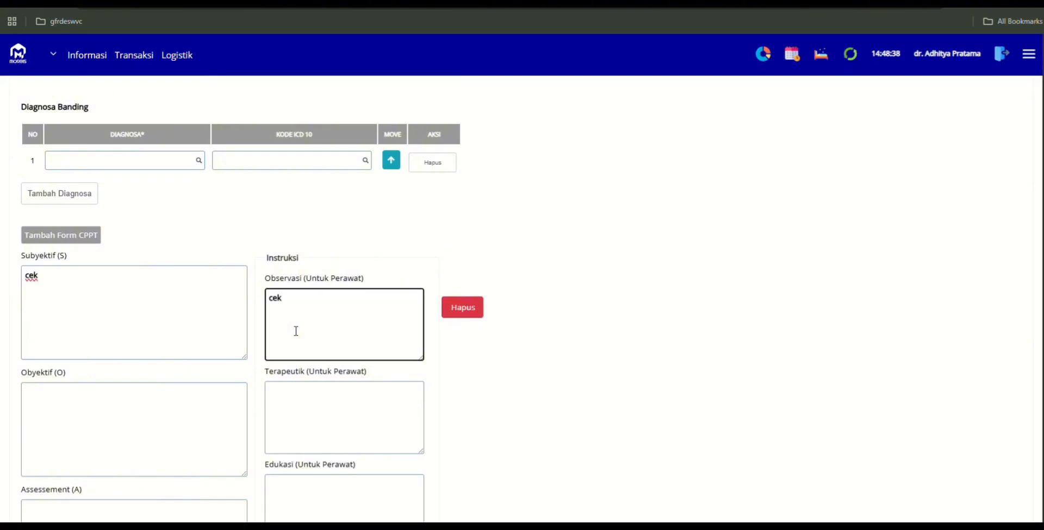
# Enter "cek" for Obyektif (O) and for the Terapeutik (Untuk Perawat) instruction
pyautogui.scroll(-2, 295, 331)
pyautogui.click(140, 337)
pyautogui.write('cek')
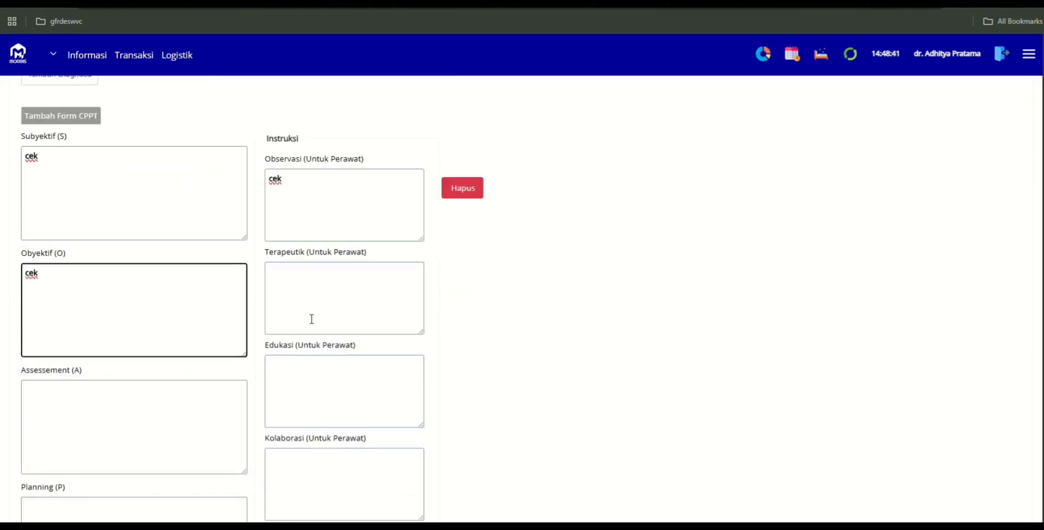
pyautogui.click(330, 313)
pyautogui.write('cek')
# Enter "cek" for Assessement (A) and for the Edukasi (Untuk Perawat) instruction
pyautogui.scroll(-2, 329, 312)
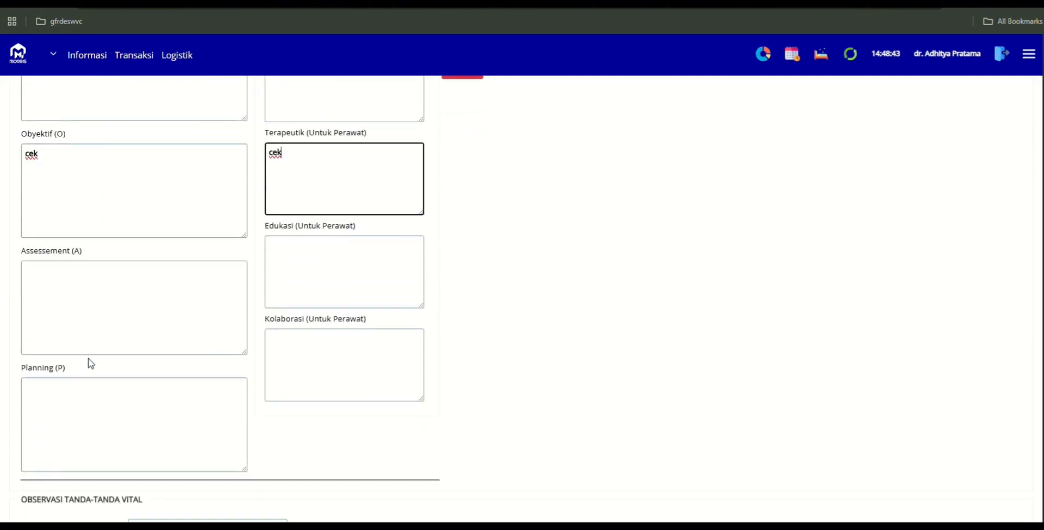
pyautogui.click(92, 347)
pyautogui.write('cek')
pyautogui.click(377, 272)
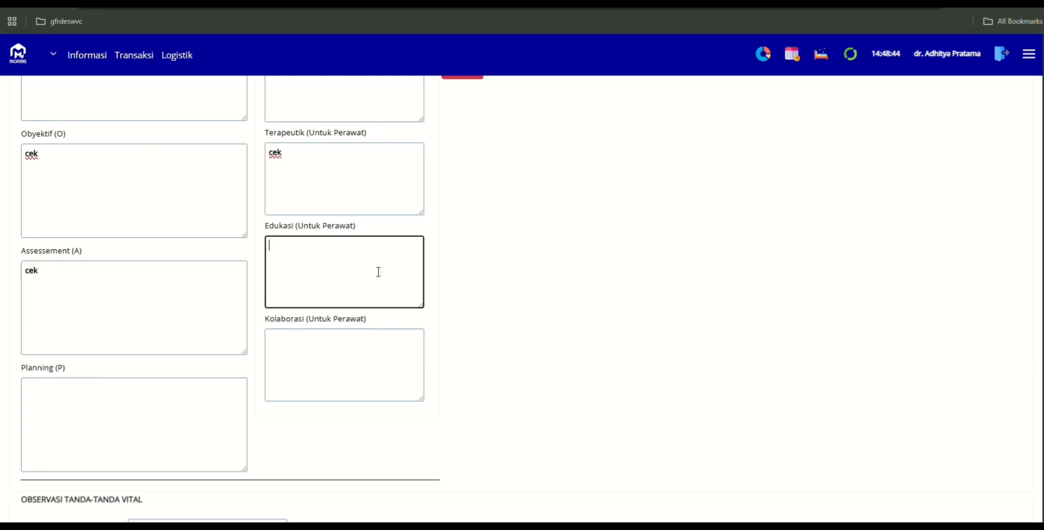
pyautogui.write('cek')
# Enter "cek" for Planning (P) and for the Kolaborasi (Untuk Perawat) instruction
pyautogui.click(204, 413)
pyautogui.write('cek')
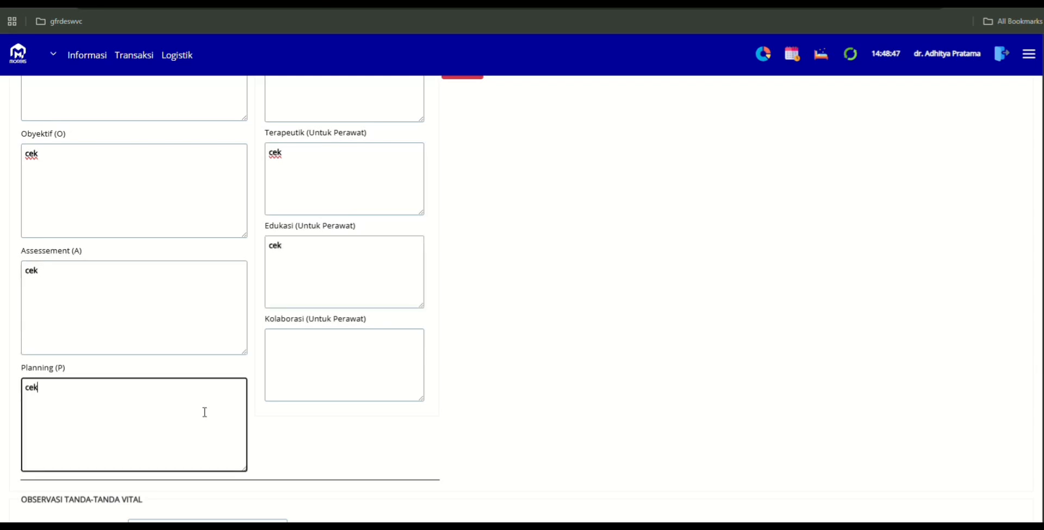
pyautogui.click(356, 366)
pyautogui.write('cek')
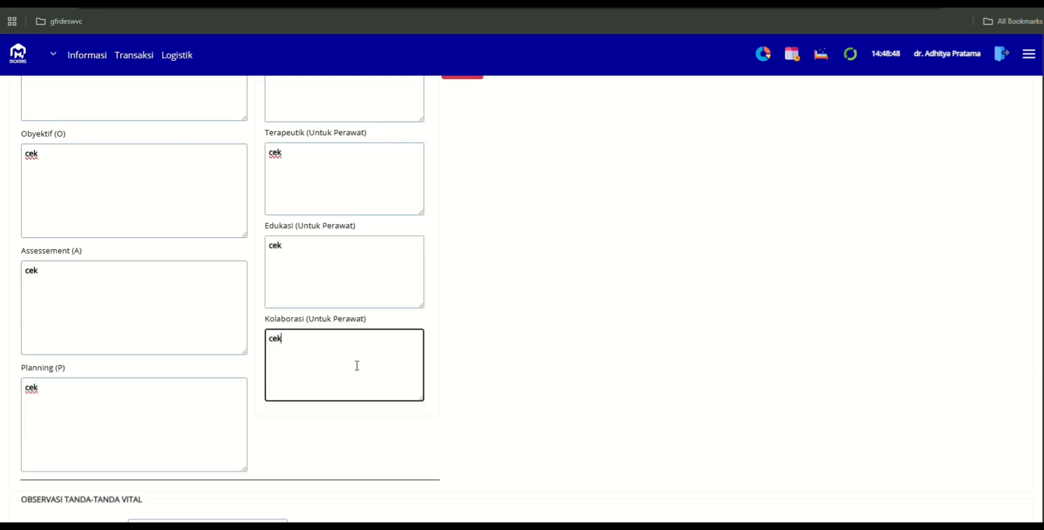
# Save the new CPPT entry, leaving the vital signs and fluid balance fields empty, and confirm
pyautogui.scroll(-8, 357, 366)
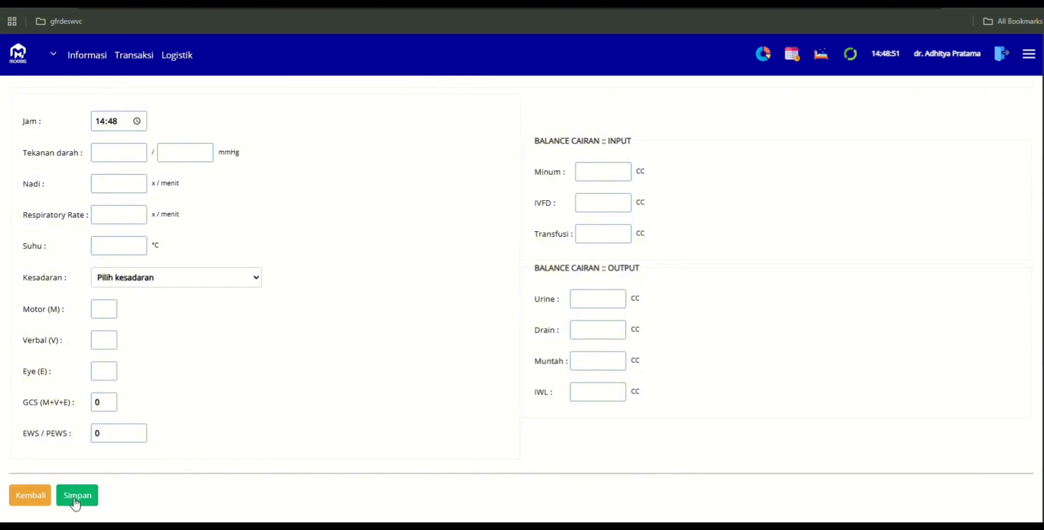
pyautogui.click(75, 501)
pyautogui.click(552, 339)
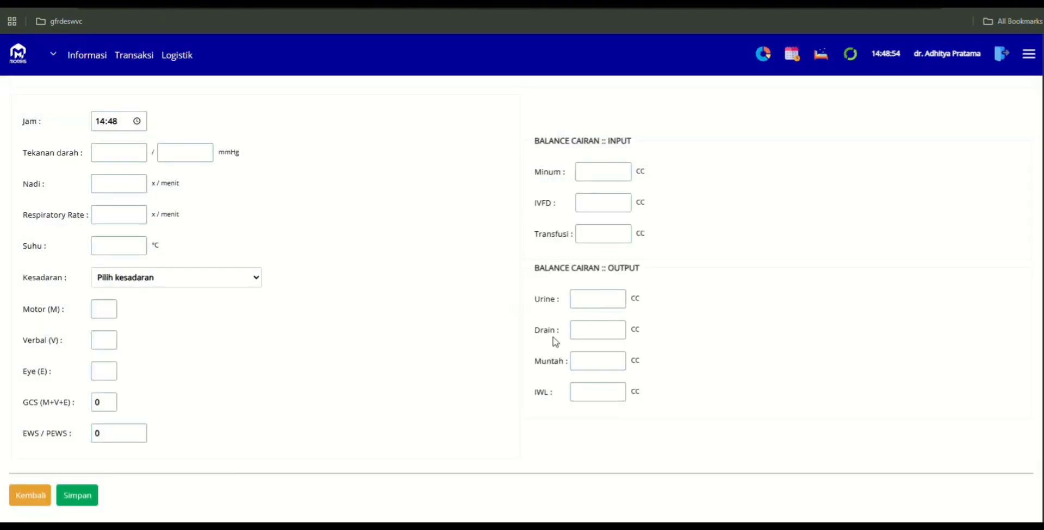
pyautogui.scroll(10, 438, 361)
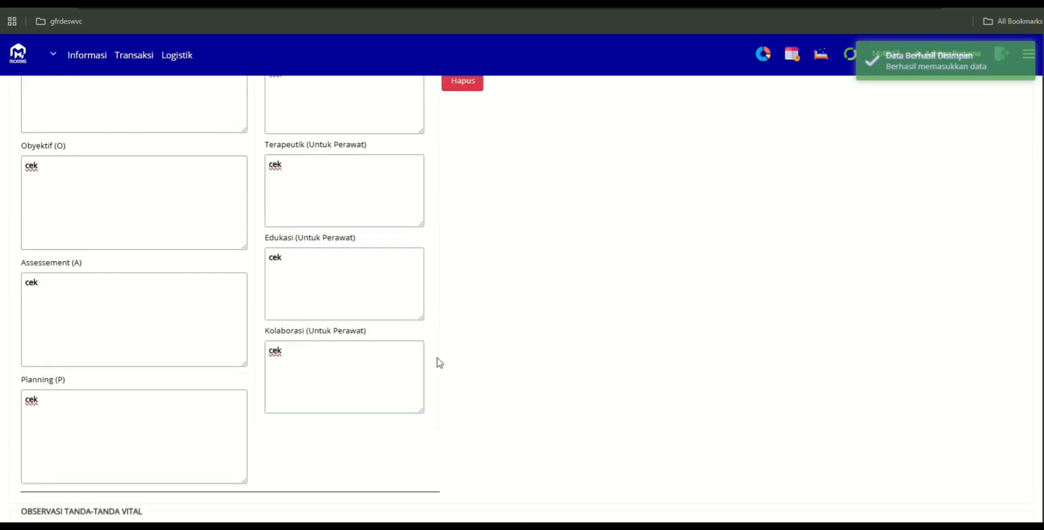
pyautogui.scroll(10, 438, 364)
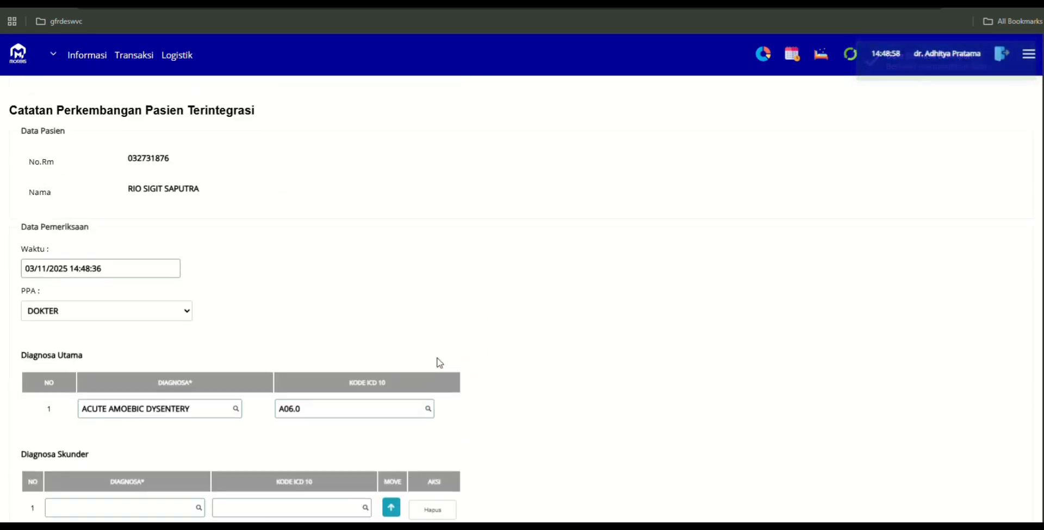
pyautogui.scroll(-4, 439, 363)
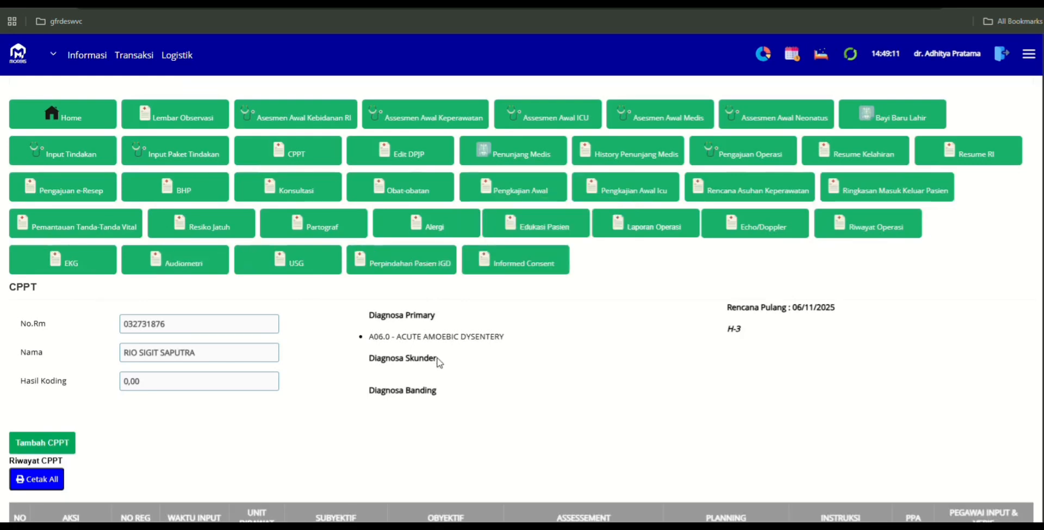
# Go to the patient's Pengajuan e-Resep and add a new e-Resep request
pyautogui.scroll(-2, 439, 365)
pyautogui.scroll(2, 399, 384)
pyautogui.click(70, 188)
pyautogui.scroll(-1, 127, 302)
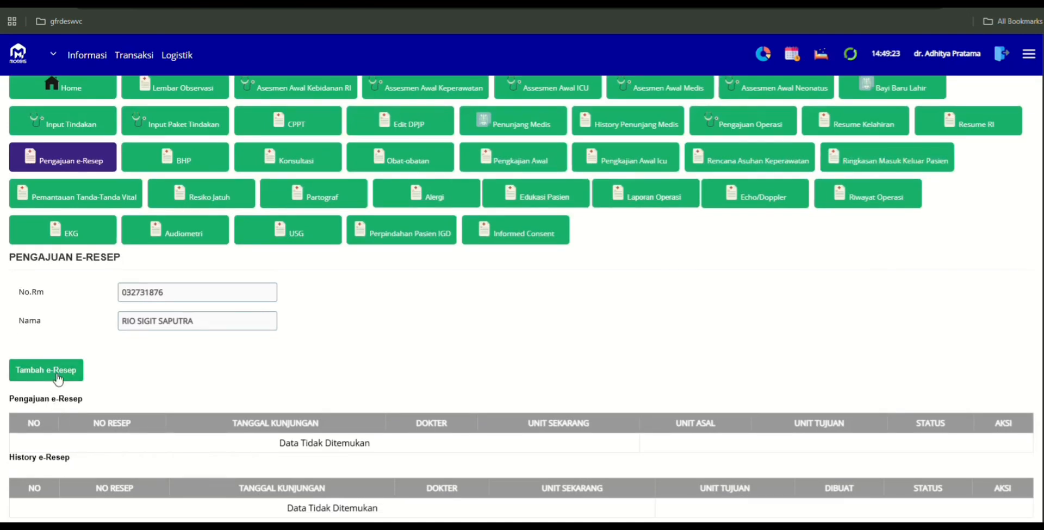
pyautogui.click(58, 376)
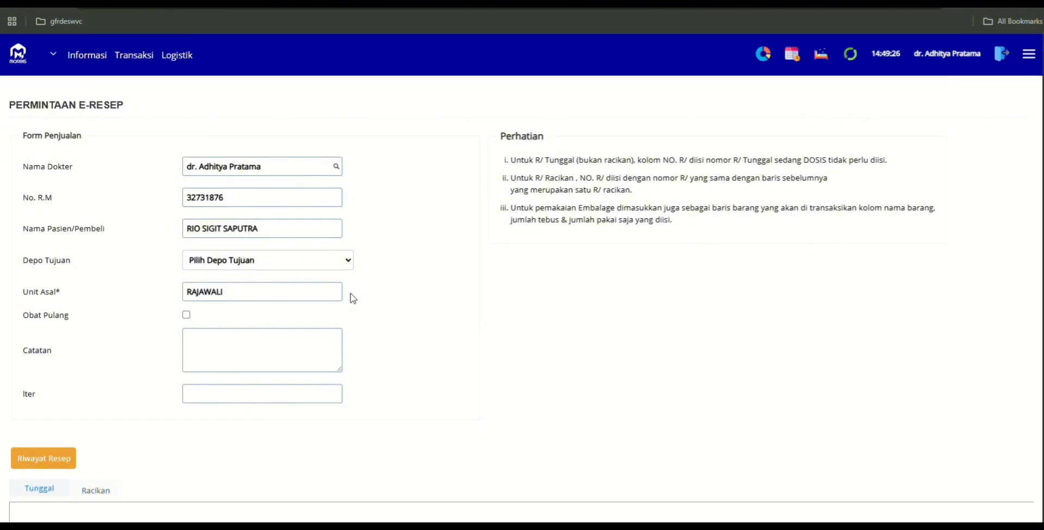
# Set the e-Resep's Depo Tujuan to DEPO RANAP, leaving Obat Pulang unticked
pyautogui.click(308, 265)
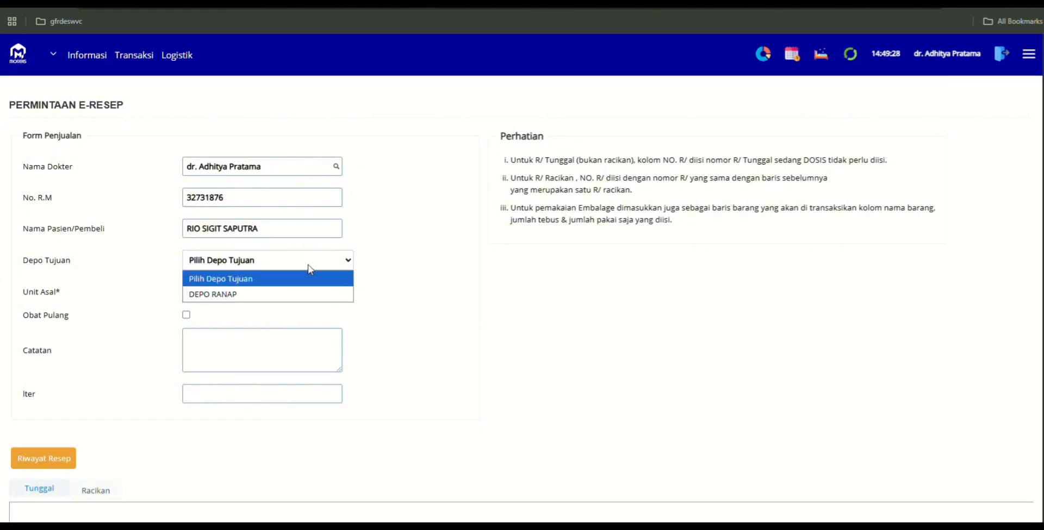
pyautogui.click(298, 294)
pyautogui.scroll(-3, 299, 296)
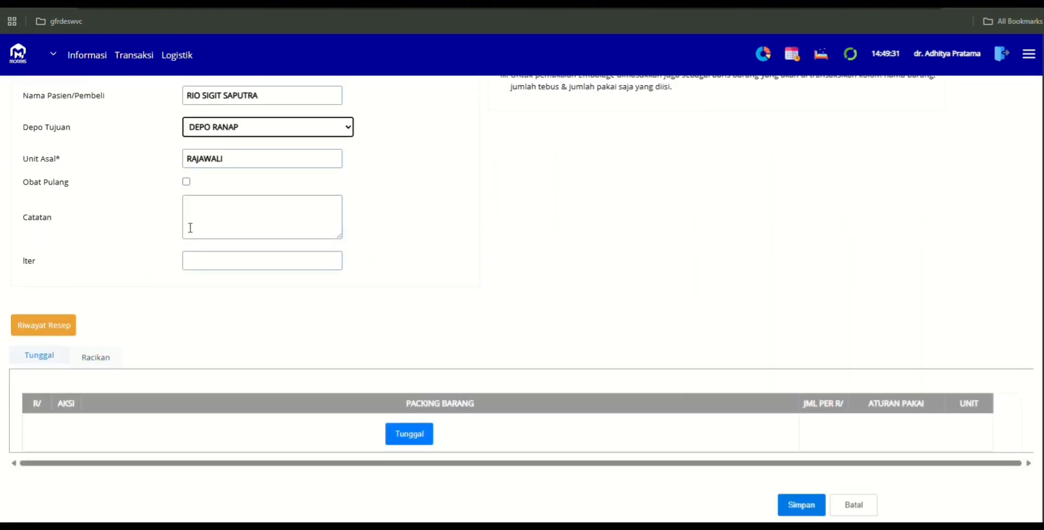
pyautogui.click(187, 183)
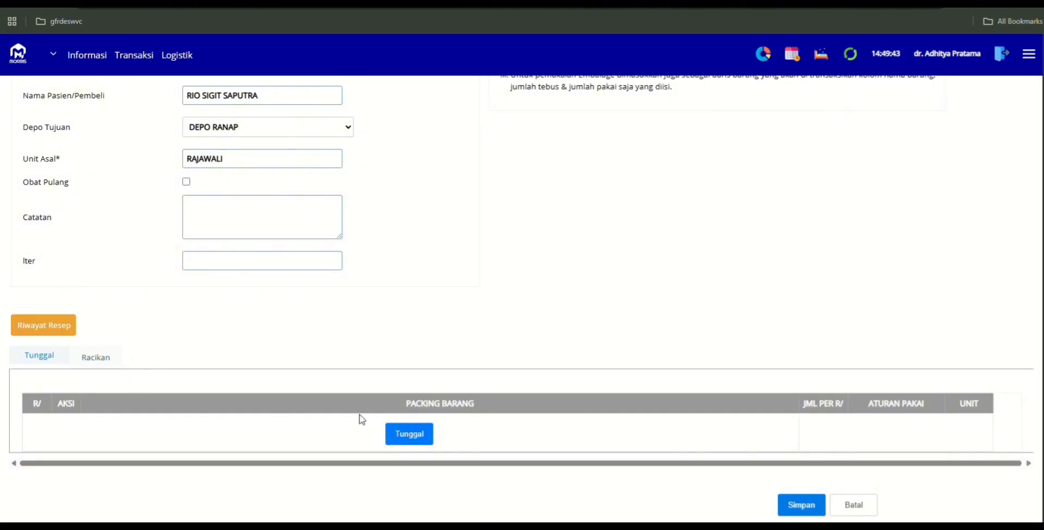
pyautogui.click(405, 435)
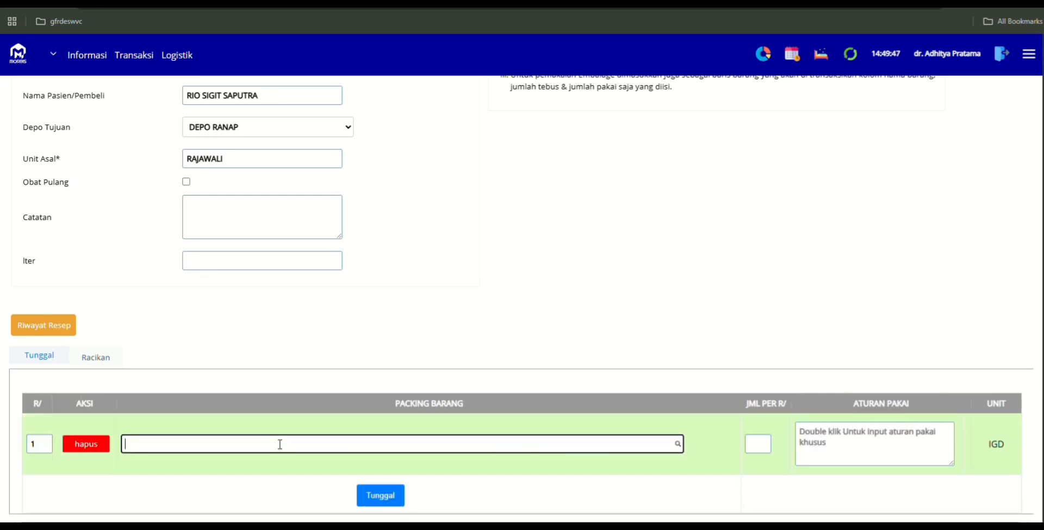
pyautogui.write('parac')
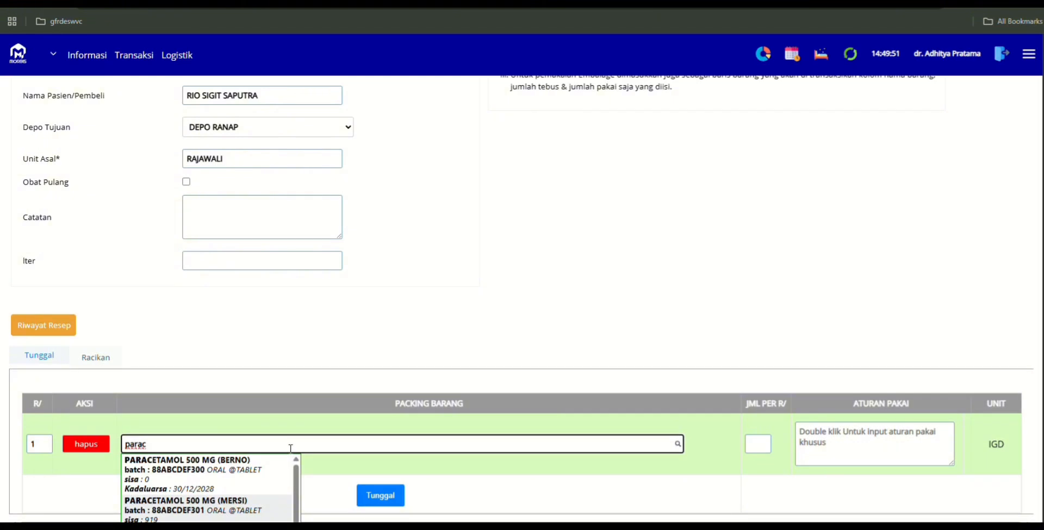
pyautogui.press('Down')
pyautogui.press('Down')
pyautogui.press('Return')
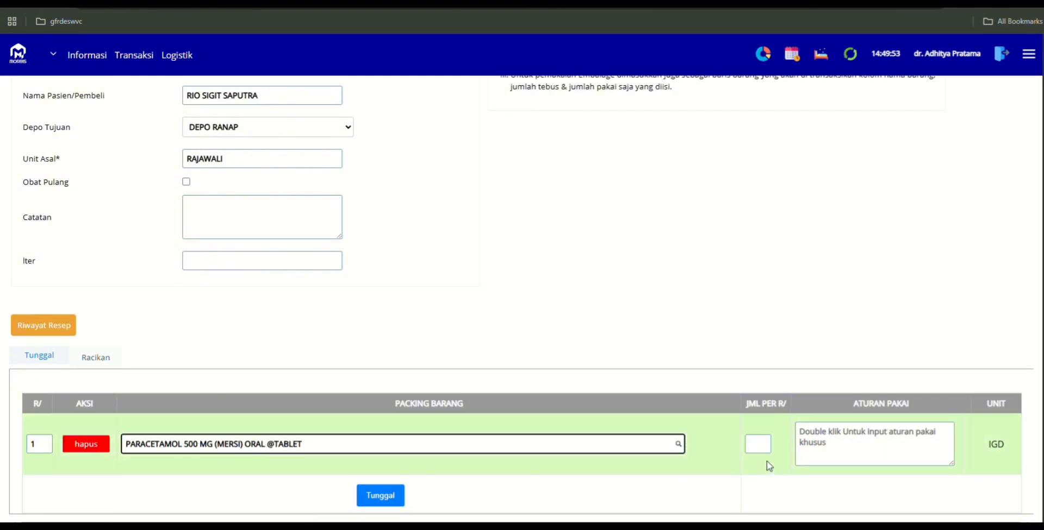
# Set the single paracetamol line's JML PER R/ to 3 and its Aturan Pakai to "1 kali sehari"
pyautogui.click(759, 445)
pyautogui.write('3')
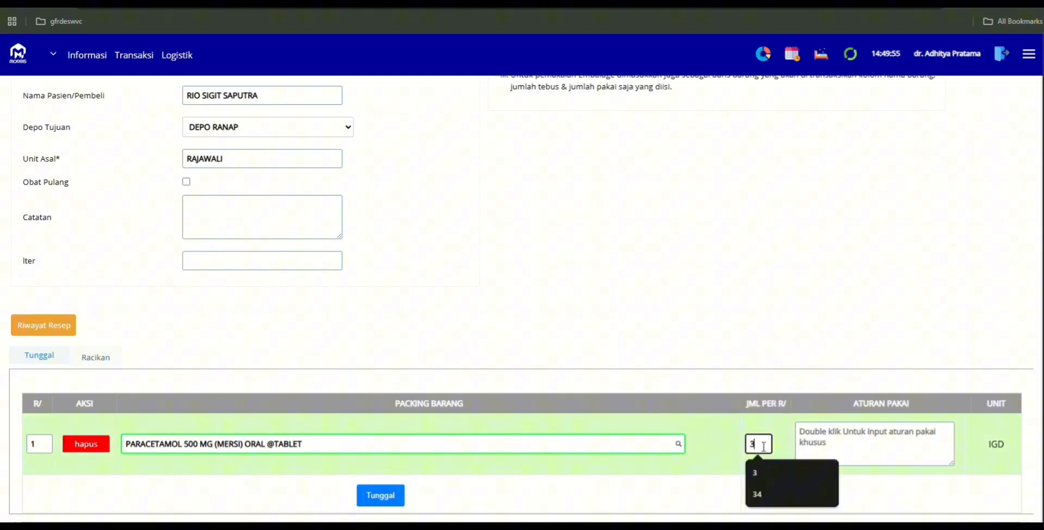
pyautogui.click(819, 443)
pyautogui.write('1')
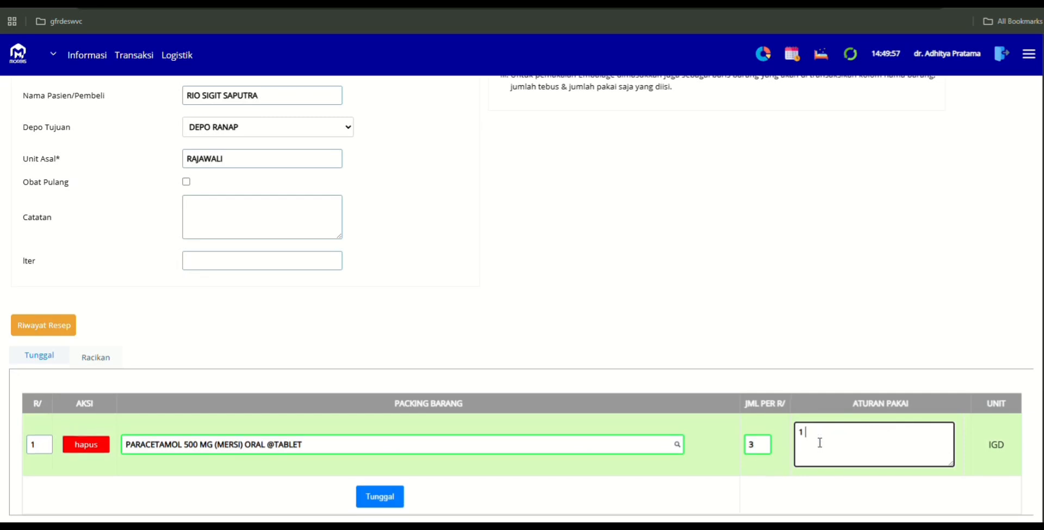
pyautogui.write(' kali sehari')
pyautogui.click(90, 361)
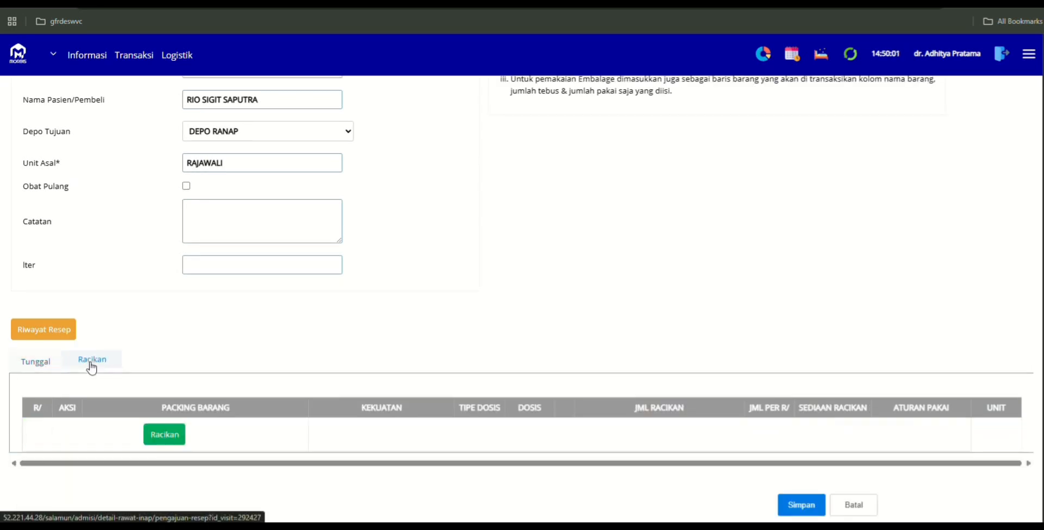
pyautogui.click(164, 435)
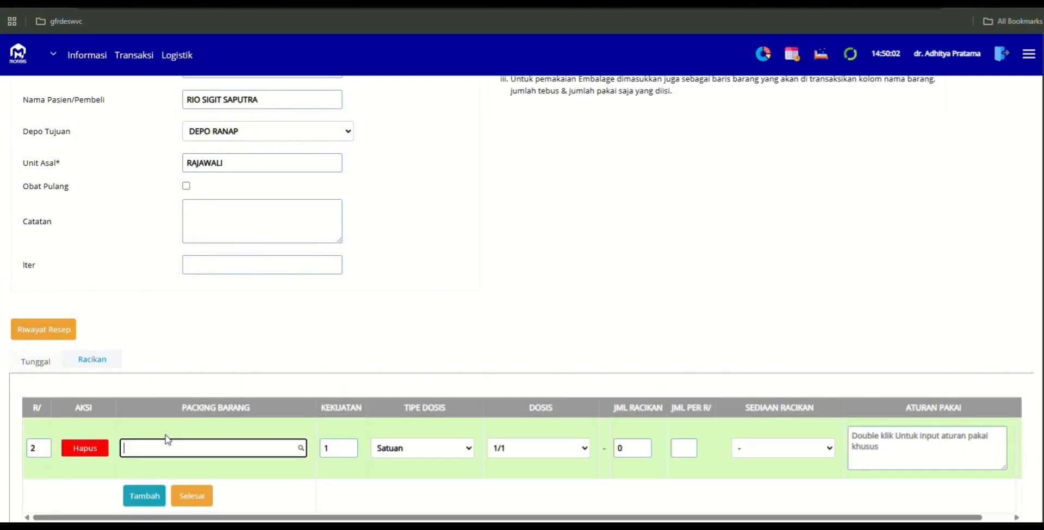
pyautogui.write('parace')
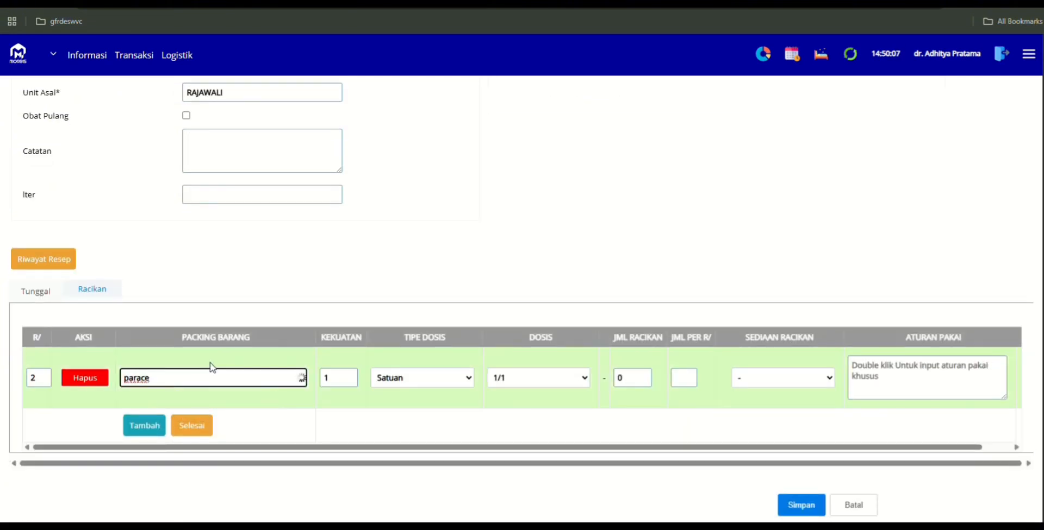
pyautogui.scroll(-1, 191, 433)
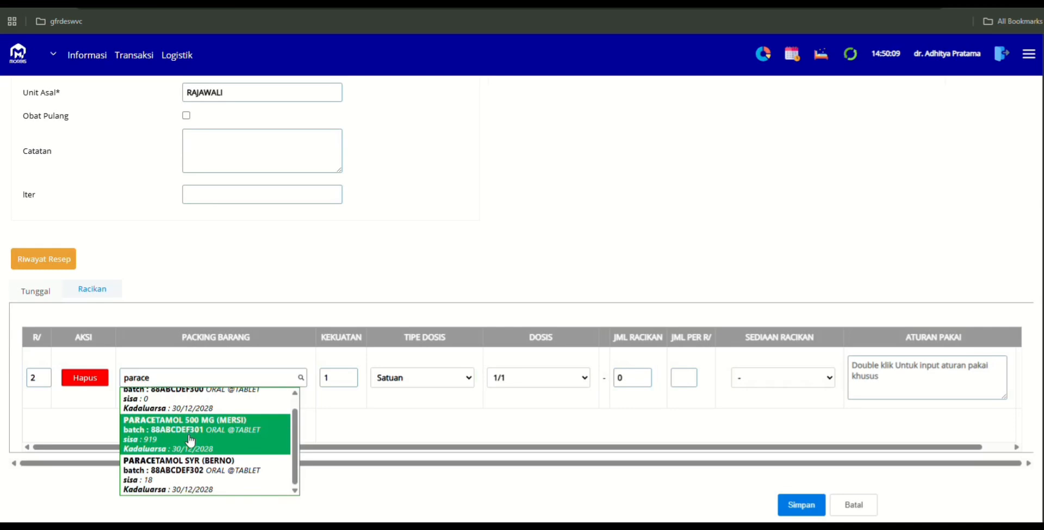
pyautogui.click(190, 435)
# Add AMOXICILLIN 125/5ML SYR (BERNO) as the compound's second ingredient
pyautogui.click(147, 419)
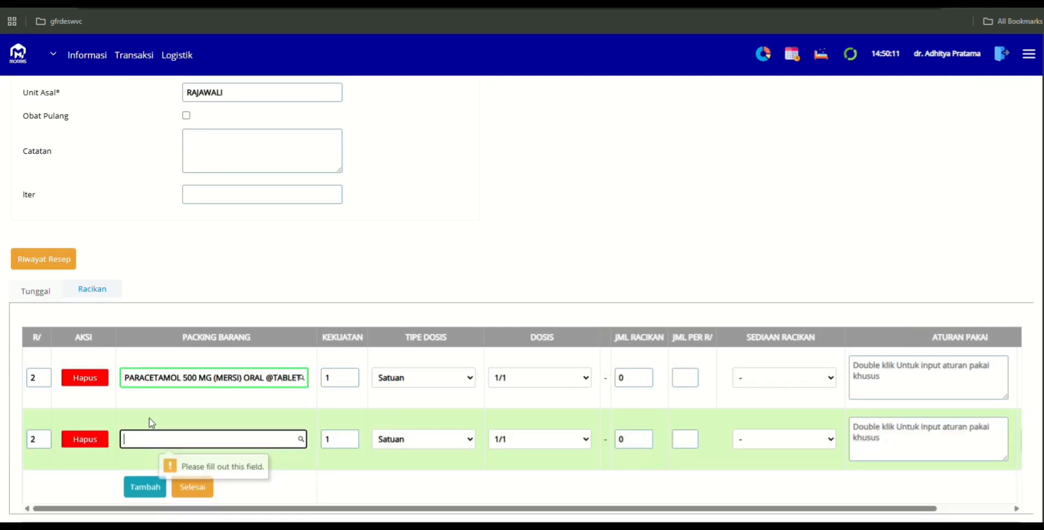
pyautogui.write('a,d')
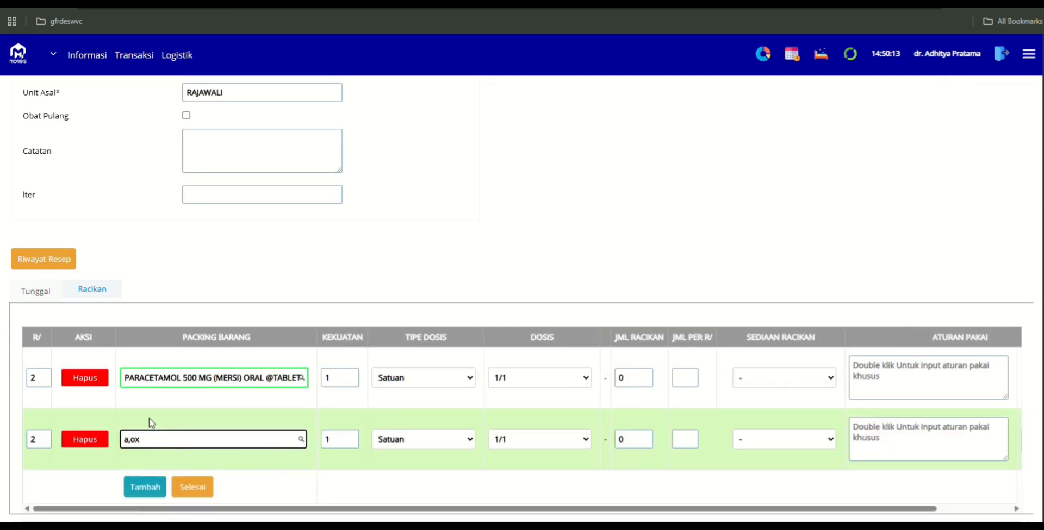
pyautogui.write('ox')
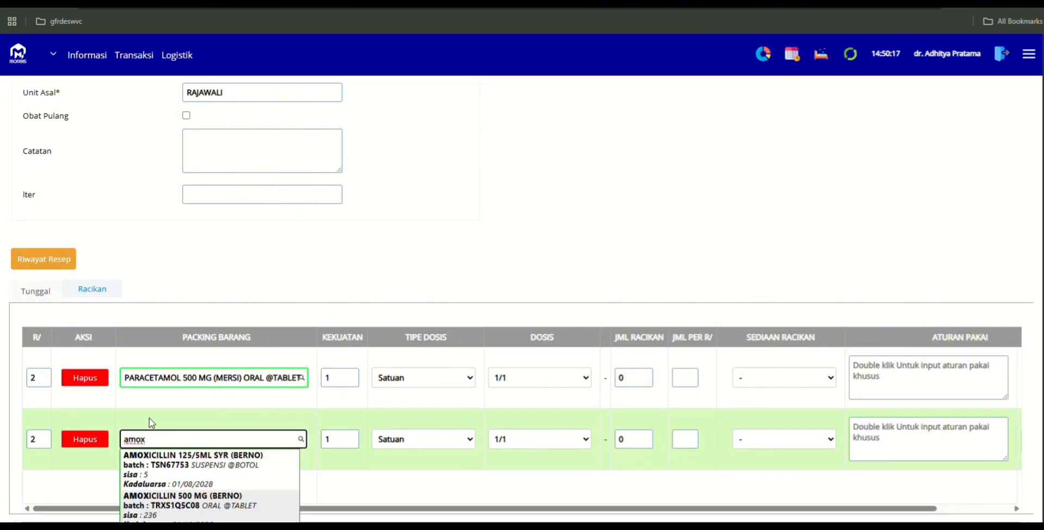
pyautogui.click(166, 479)
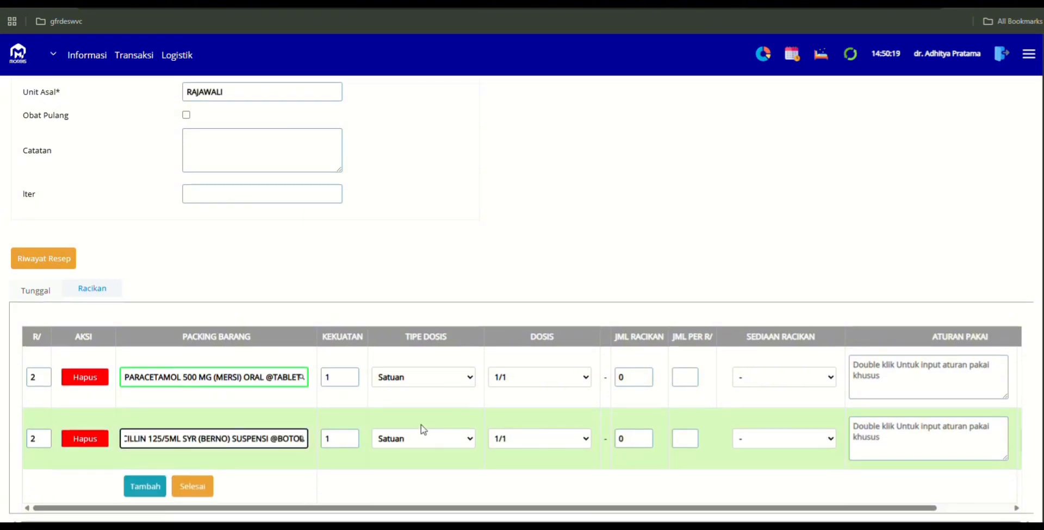
# Set the Tipe Dosis of both compound ingredients to mg
pyautogui.scroll(-1, 419, 294)
pyautogui.click(425, 316)
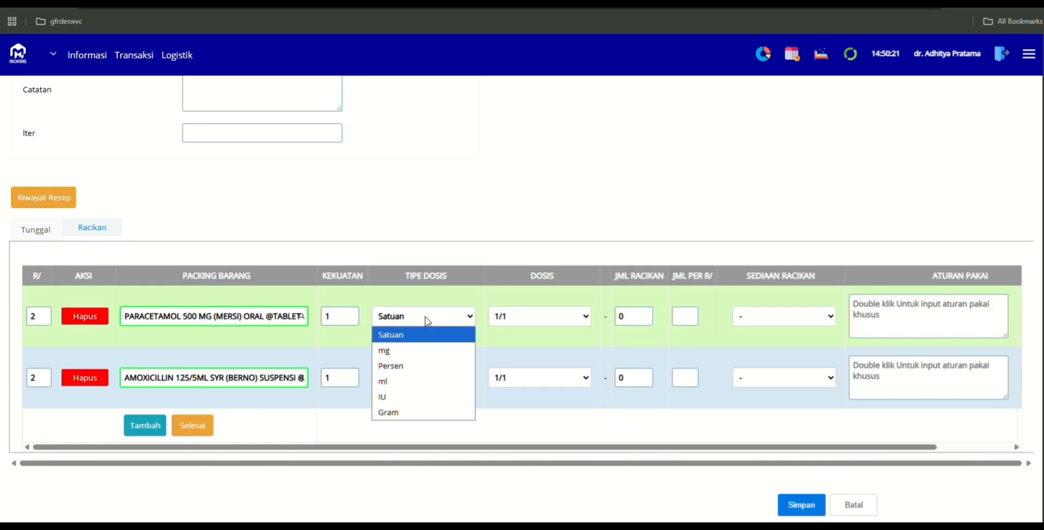
pyautogui.click(424, 350)
pyautogui.click(430, 389)
pyautogui.click(424, 412)
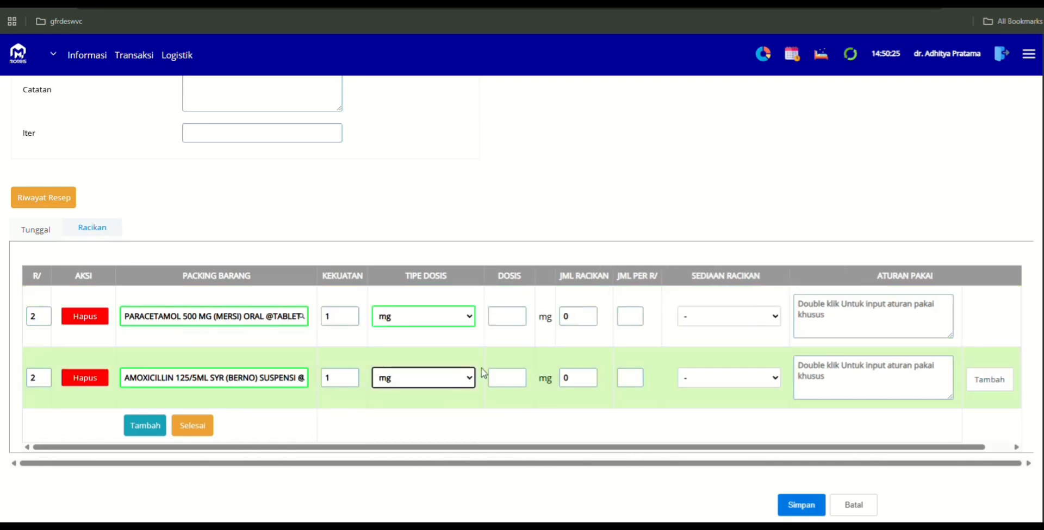
# Enter a Dosis of 2 mg for both compound ingredients and set Jml Racikan to 2
pyautogui.click(507, 318)
pyautogui.write('2')
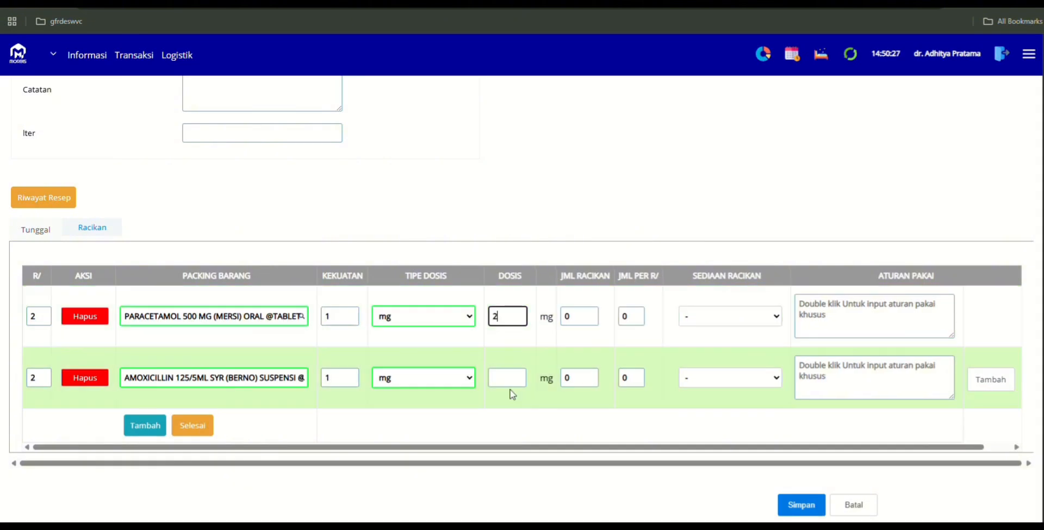
pyautogui.click(507, 378)
pyautogui.write('2')
pyautogui.doubleClick(576, 316)
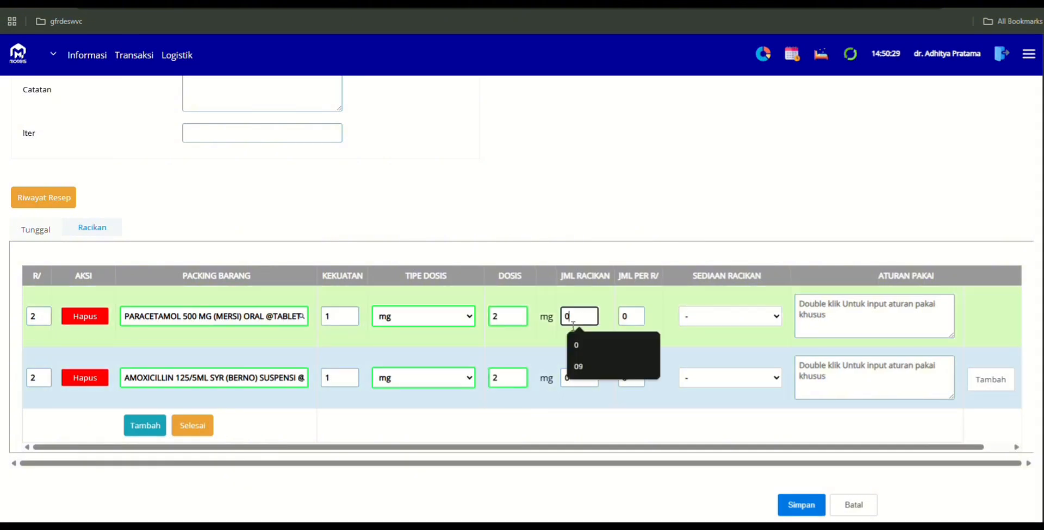
pyautogui.write('2')
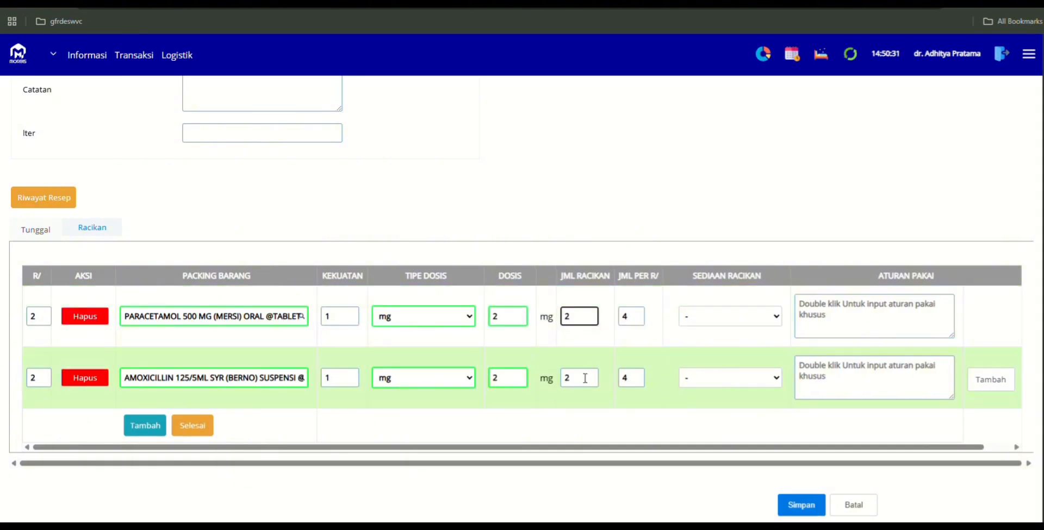
pyautogui.click(618, 401)
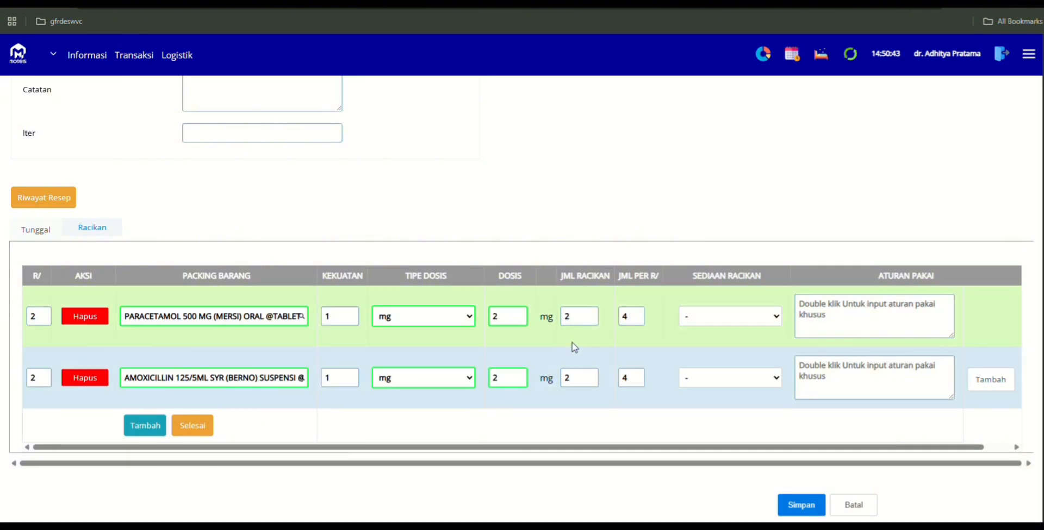
# Set the compound's Sediaan Racikan to Gel and enter "1 kali sehari" as Aturan Pakai for both ingredients
pyautogui.click(712, 321)
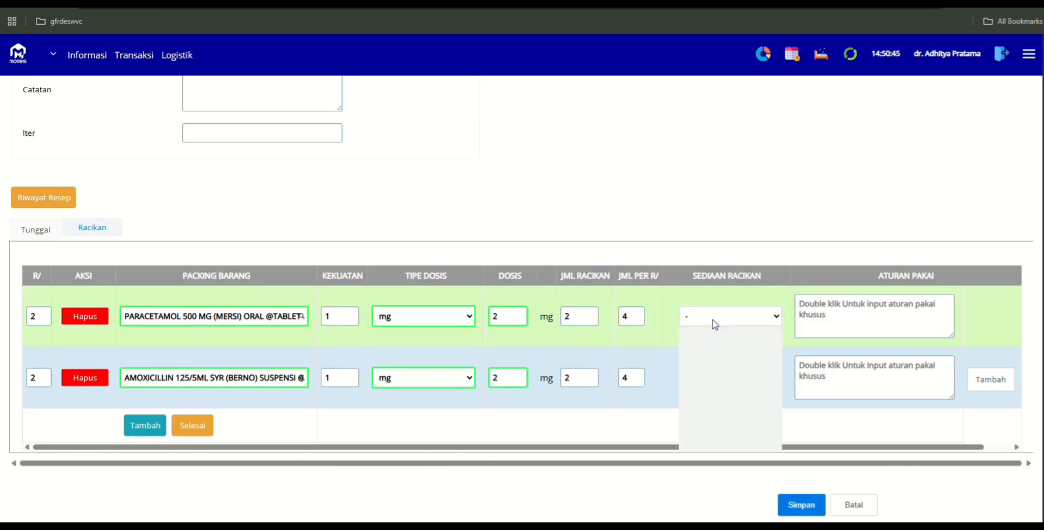
pyautogui.click(701, 367)
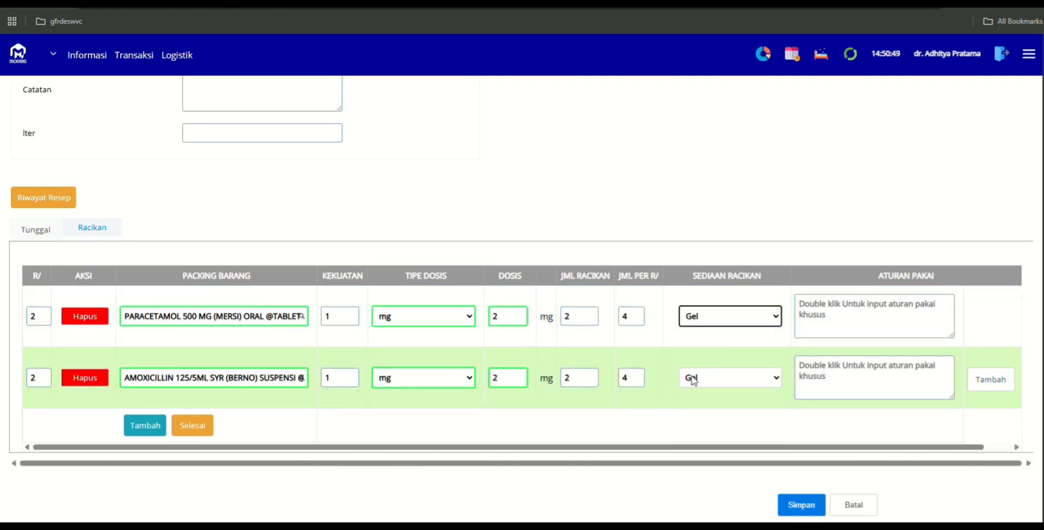
pyautogui.click(843, 312)
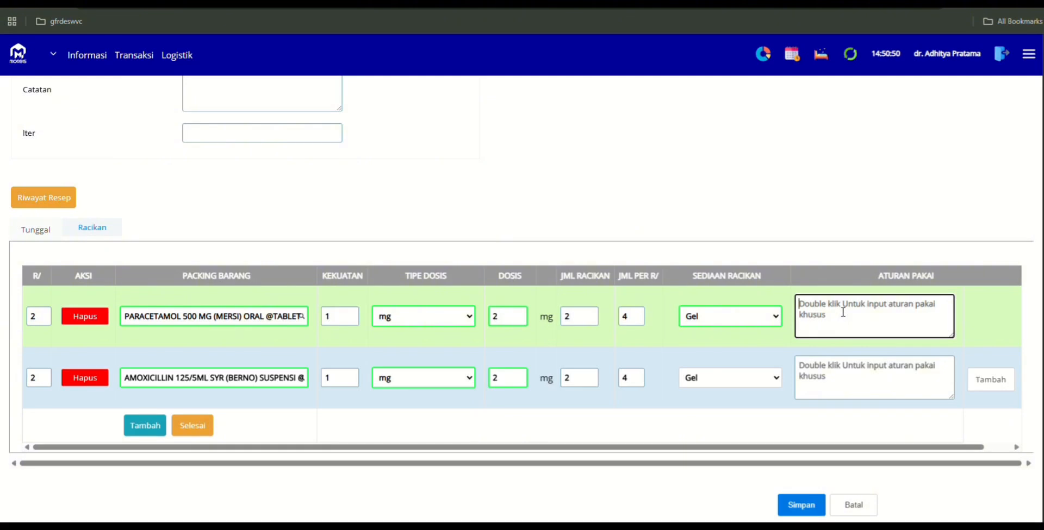
pyautogui.write('1 (')
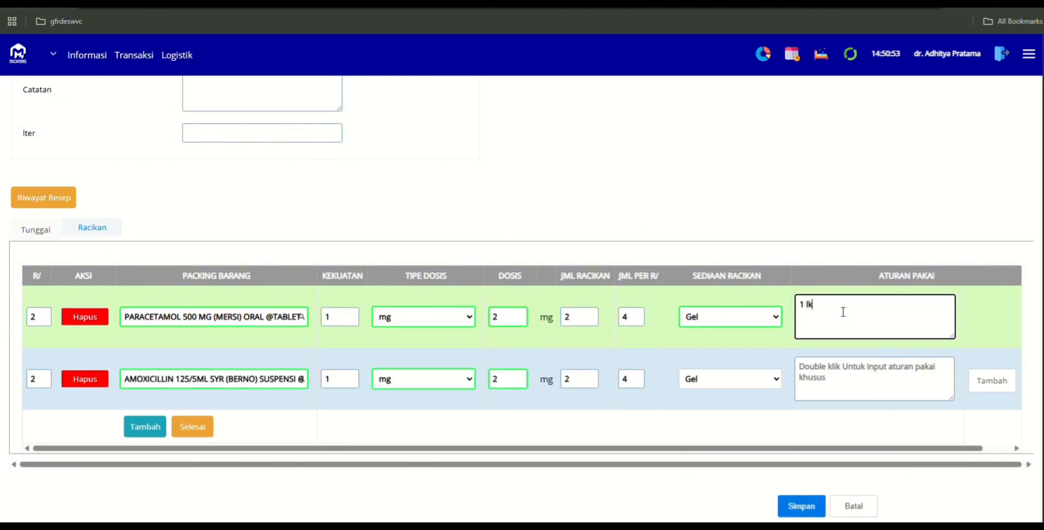
pyautogui.write('kali')
pyautogui.press('BackSpace')
pyautogui.press('BackSpace')
pyautogui.press('BackSpace')
pyautogui.press('BackSpace')
pyautogui.press('BackSpace')
pyautogui.write('kali sehar')
pyautogui.hotkey('ctrl', 'a')
pyautogui.click(867, 369)
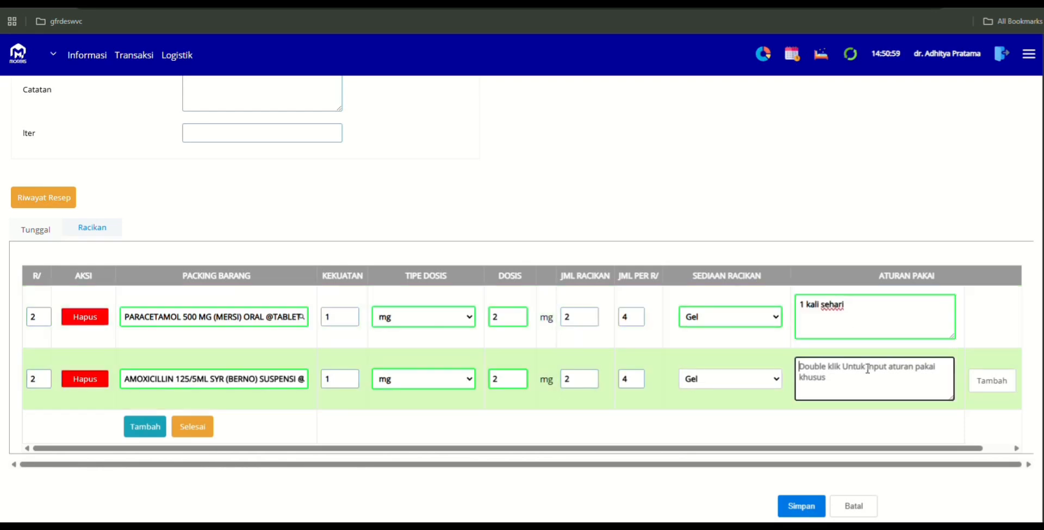
pyautogui.write('1 kali sehari')
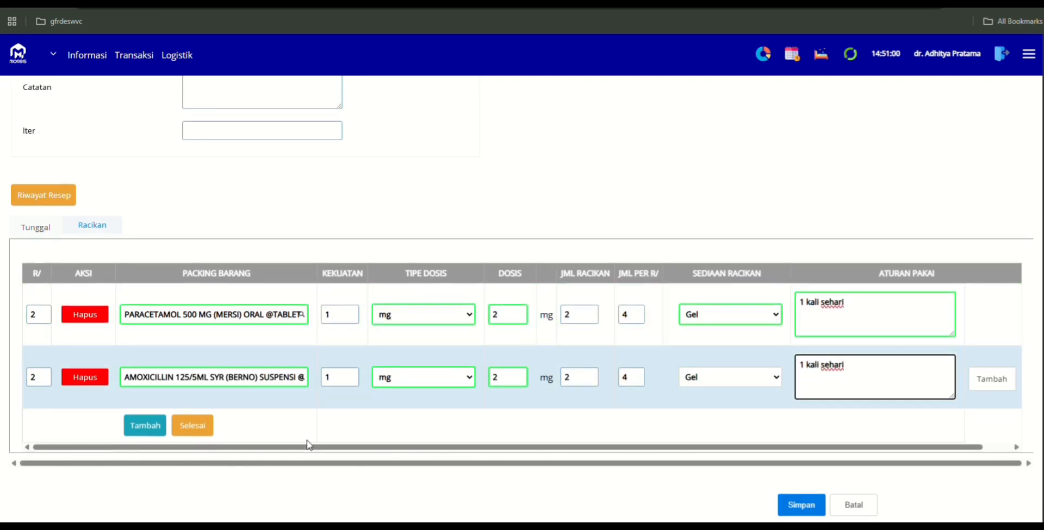
# Finish the Racikan compound, then save the e-Resep request and confirm
pyautogui.click(203, 433)
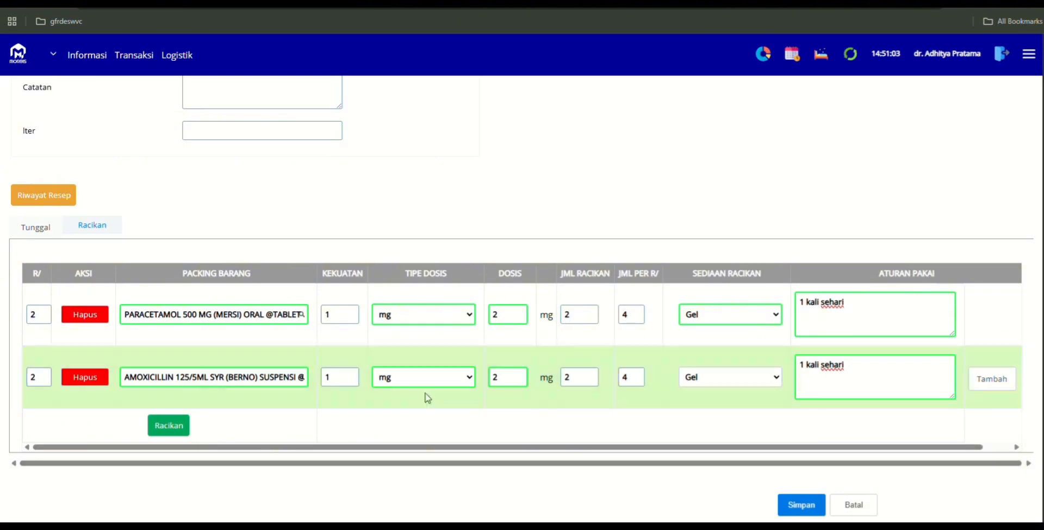
pyautogui.click(798, 505)
pyautogui.click(543, 339)
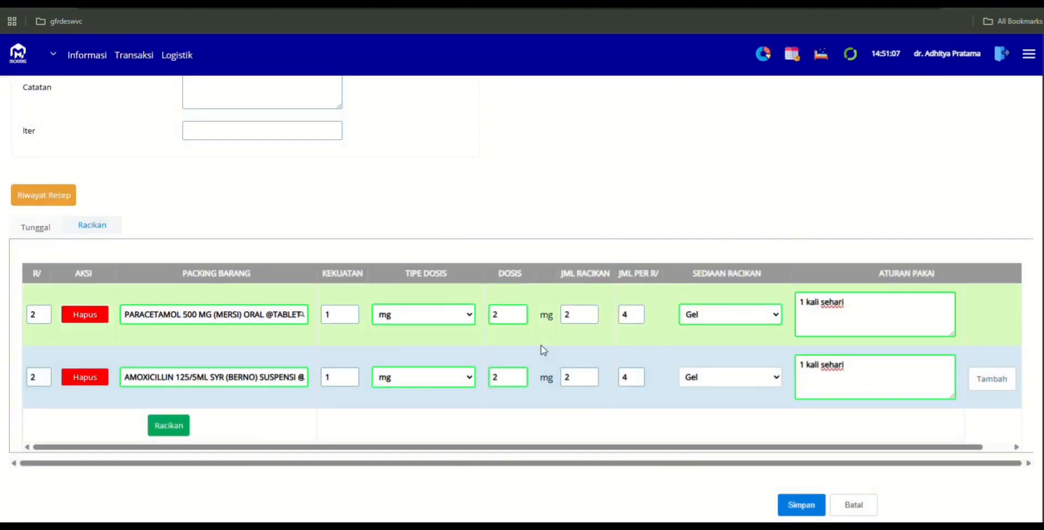
pyautogui.scroll(4, 545, 351)
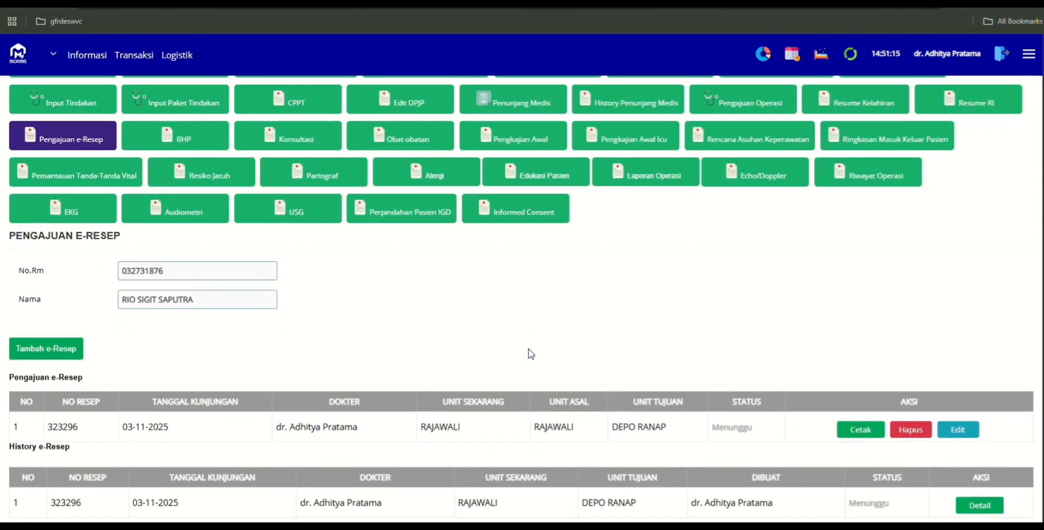
pyautogui.moveTo(820, 430); pyautogui.dragTo(701, 426)
pyautogui.click(443, 282)
# Go to the patient's Konsultasi and add a new consultation request
pyautogui.scroll(2, 454, 267)
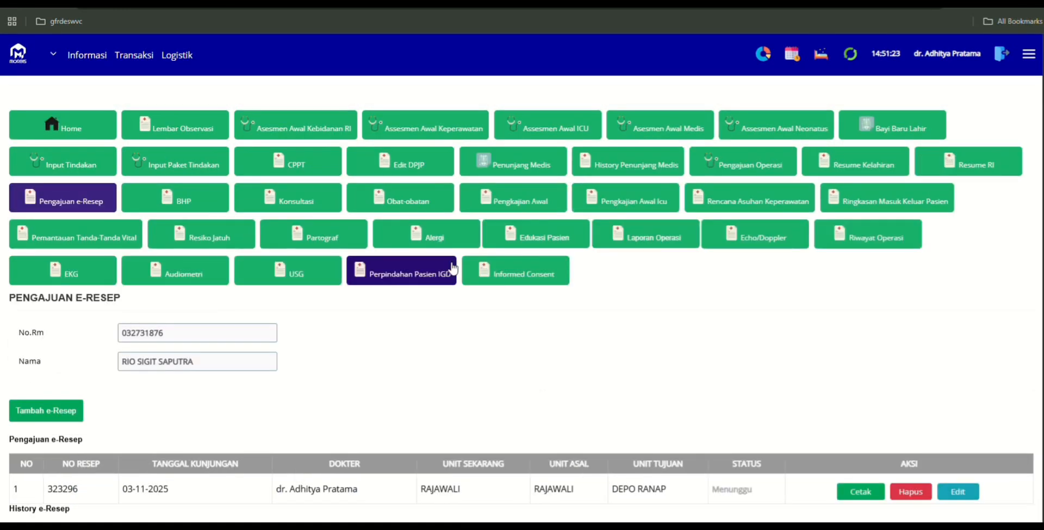
pyautogui.click(309, 214)
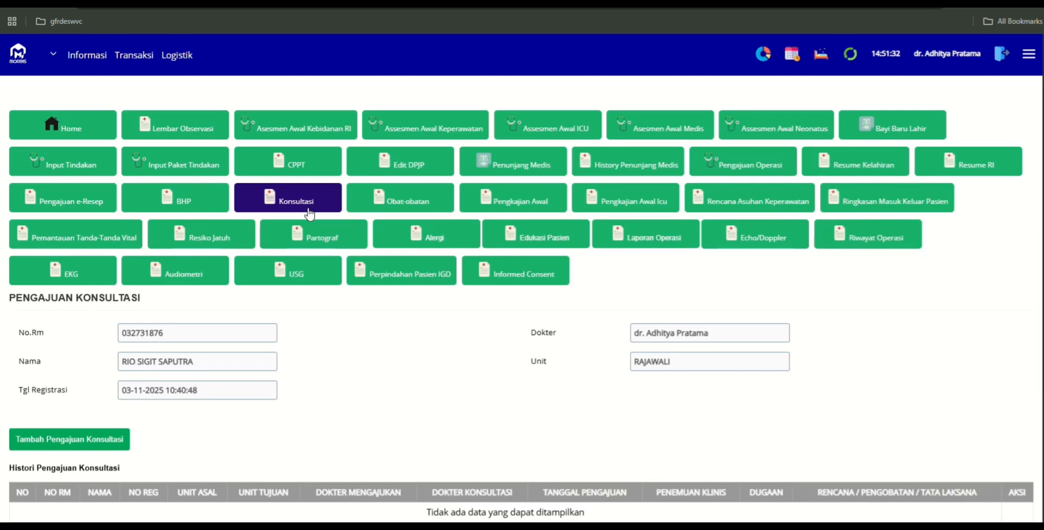
pyautogui.scroll(-3, 310, 213)
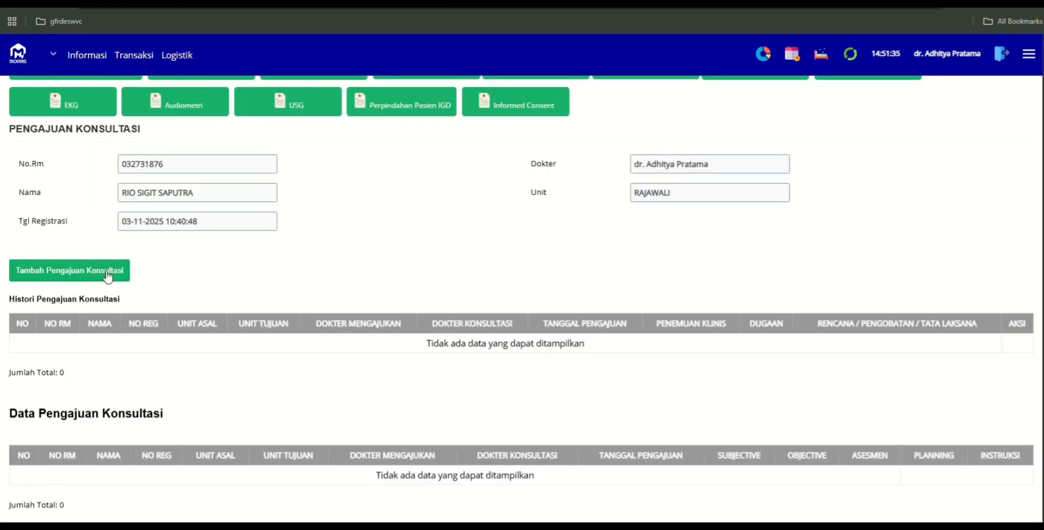
pyautogui.click(107, 277)
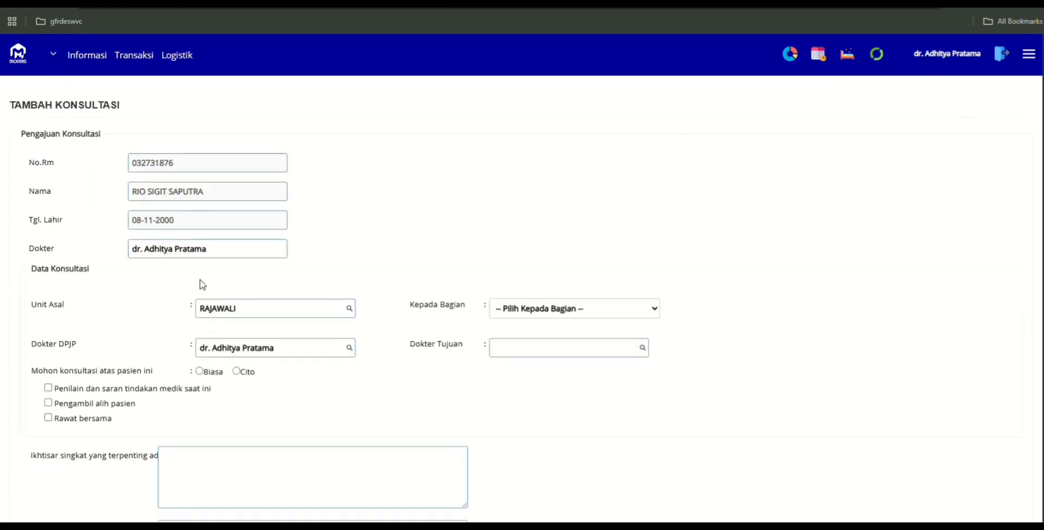
# Set the consultation's Kepada Bagian to KLINIK JANTUNG and choose the SpN specialist as Dokter Tujuan
pyautogui.scroll(-1, 200, 284)
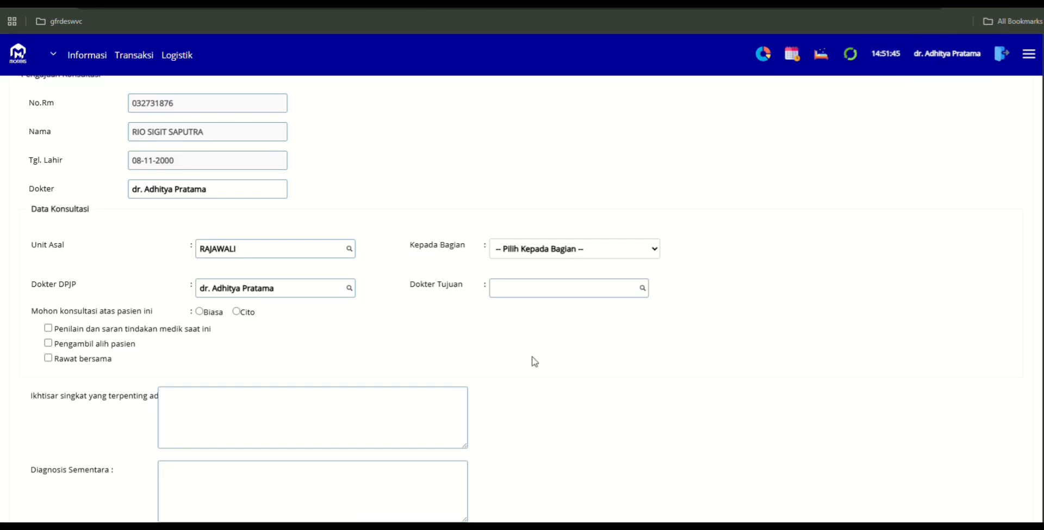
pyautogui.click(534, 251)
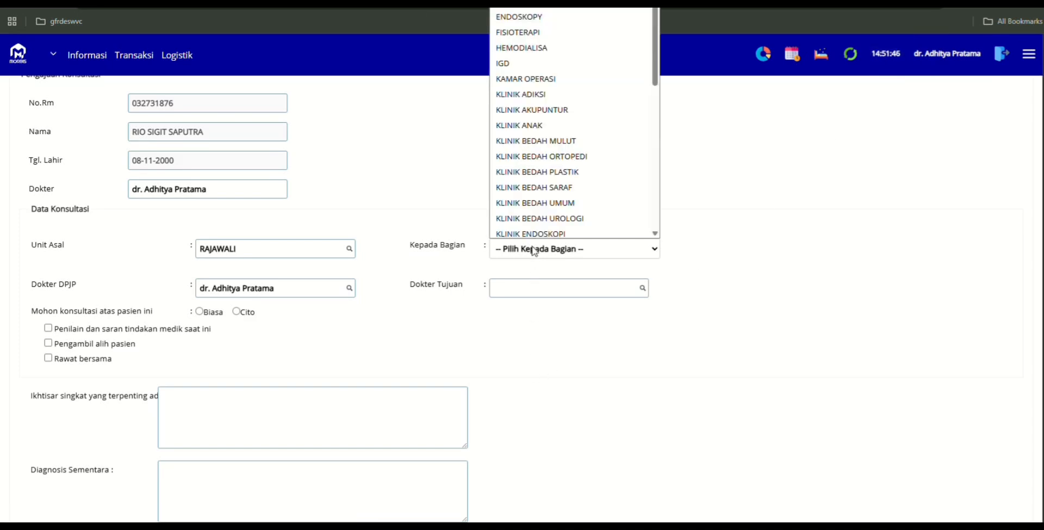
pyautogui.scroll(-2, 548, 177)
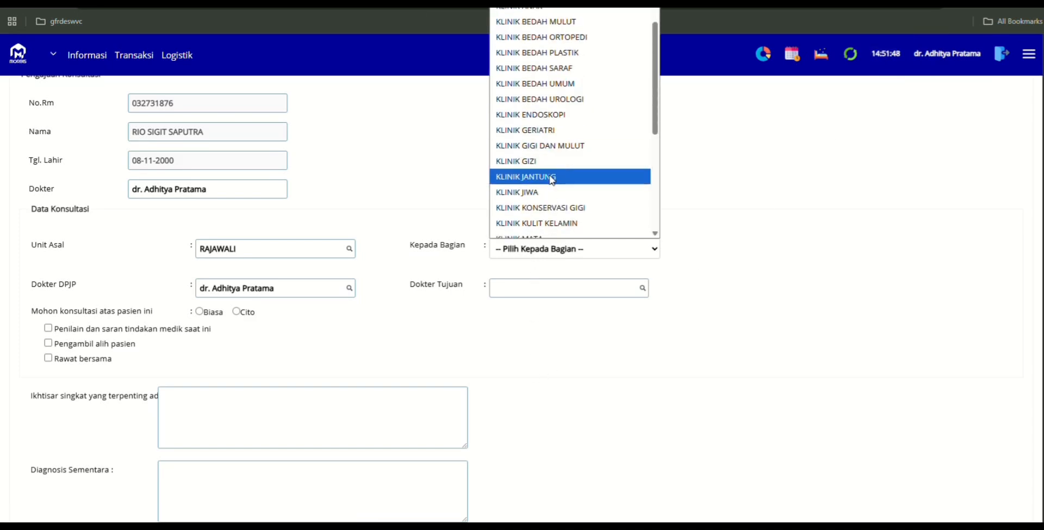
pyautogui.click(552, 177)
pyautogui.click(550, 295)
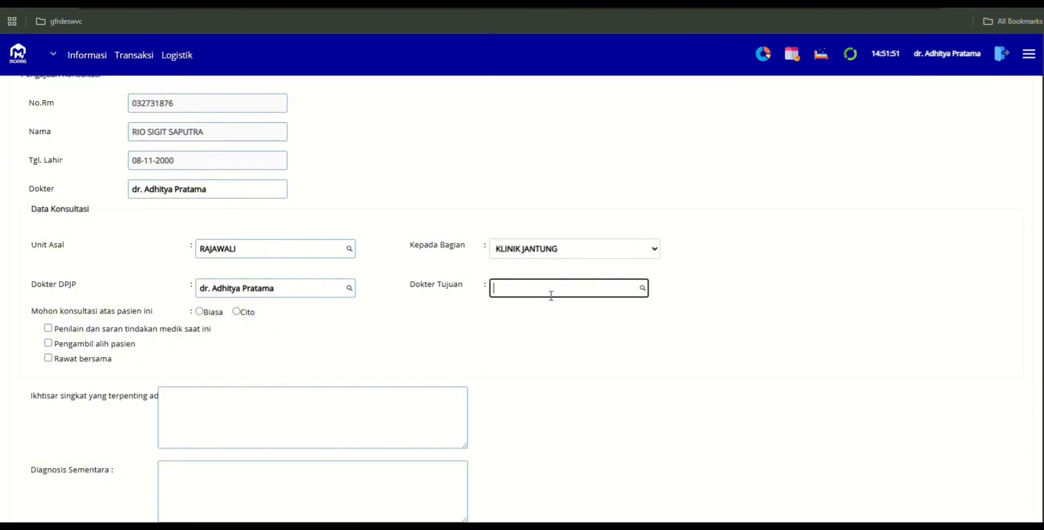
pyautogui.write('dr.')
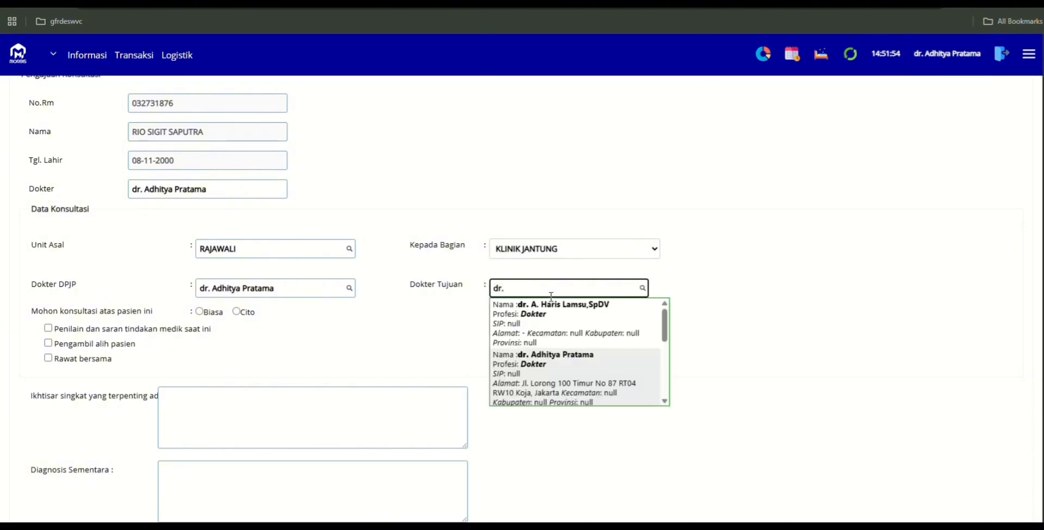
pyautogui.scroll(-3, 551, 337)
pyautogui.click(552, 364)
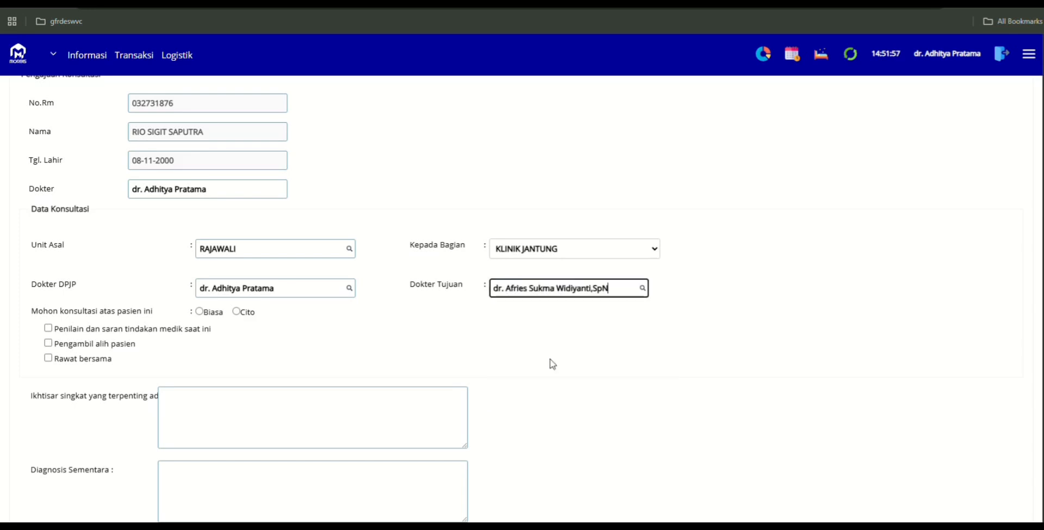
# Mark the consultation as Cito and request "Penilain dan saran tindakan medik saat ini"
pyautogui.scroll(-1, 217, 343)
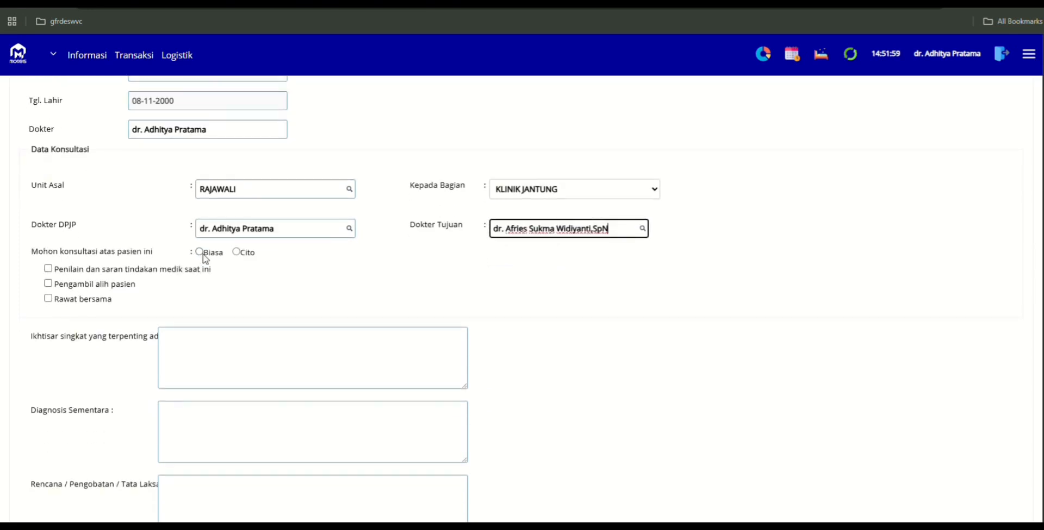
pyautogui.click(236, 252)
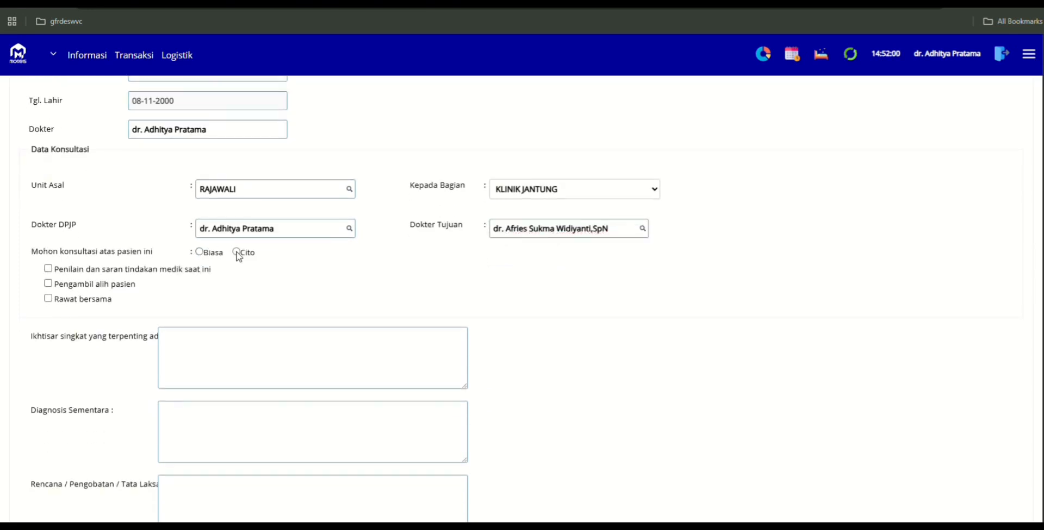
pyautogui.click(49, 269)
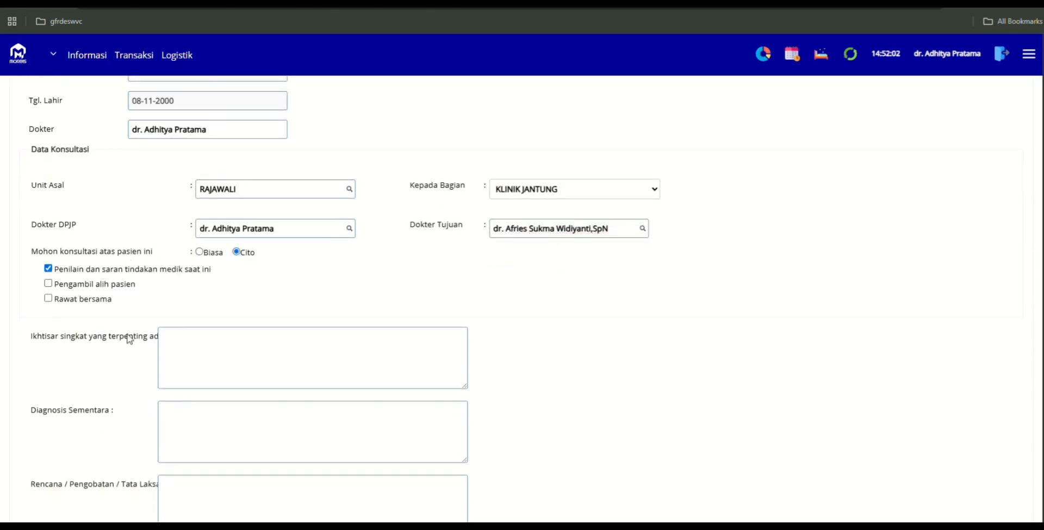
# Enter "cek" for Ikhtisar singkat, Diagnosis Sementara and Rencana / Pengobatan / Tata Laksana, and save the consultation request
pyautogui.click(257, 356)
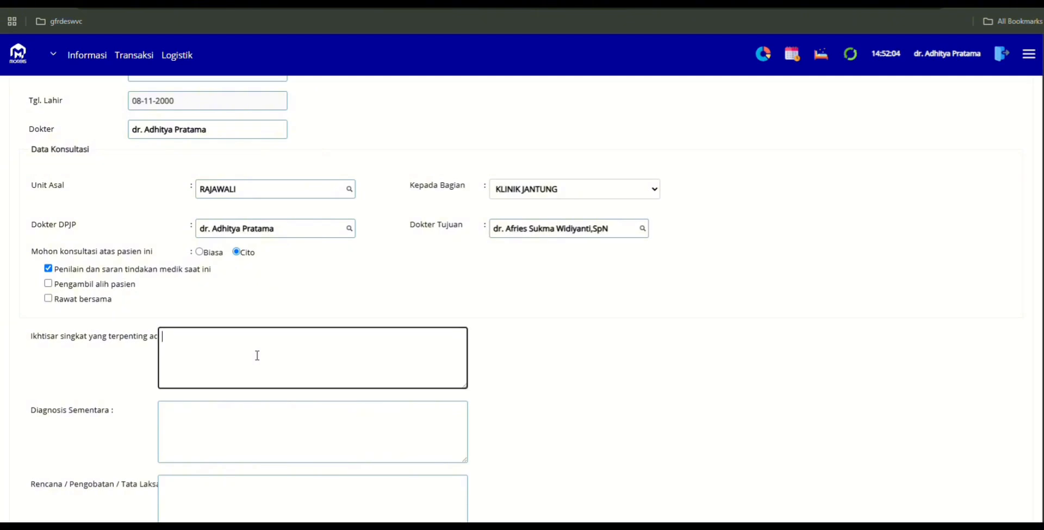
pyautogui.write('cek')
pyautogui.scroll(-2, 256, 359)
pyautogui.click(253, 341)
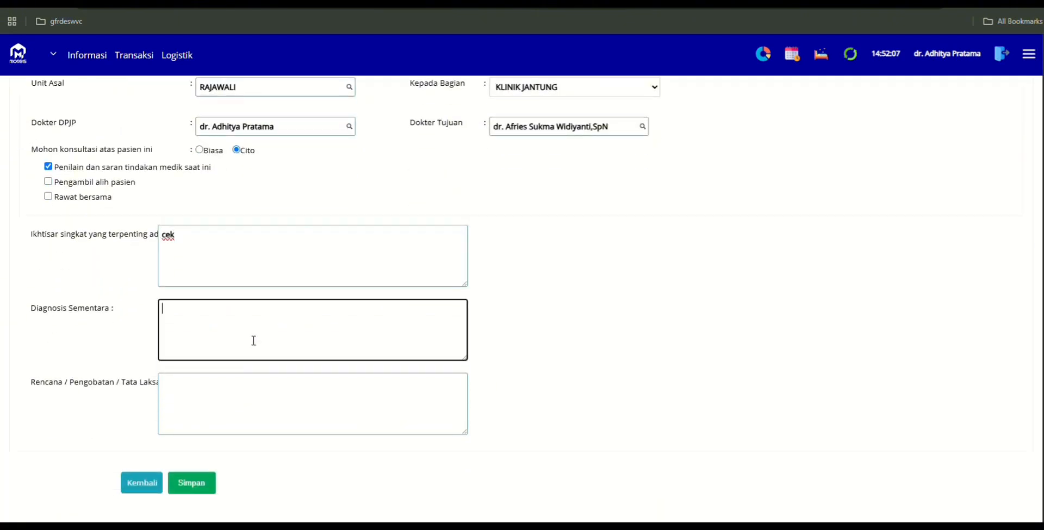
pyautogui.write('cek')
pyautogui.click(251, 387)
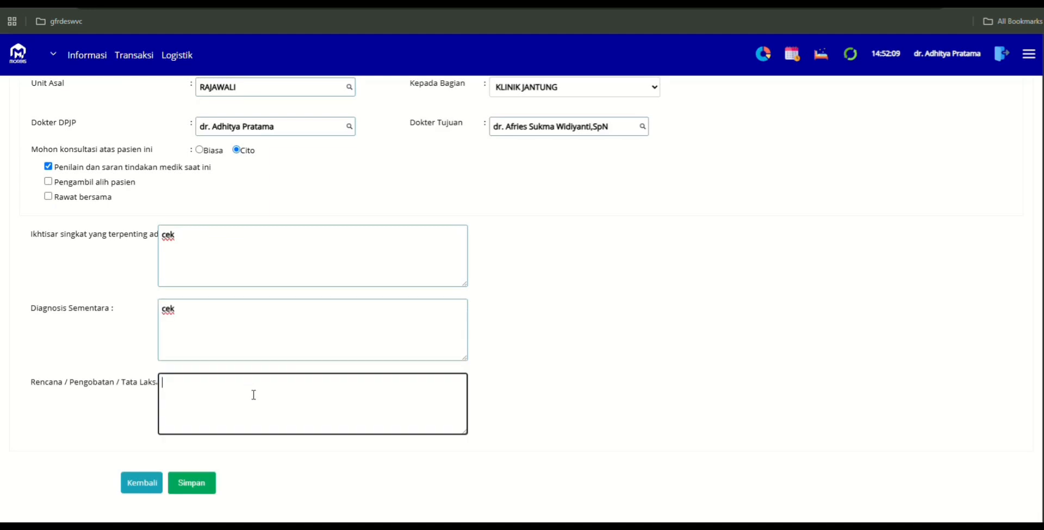
pyautogui.write('cek')
pyautogui.click(191, 492)
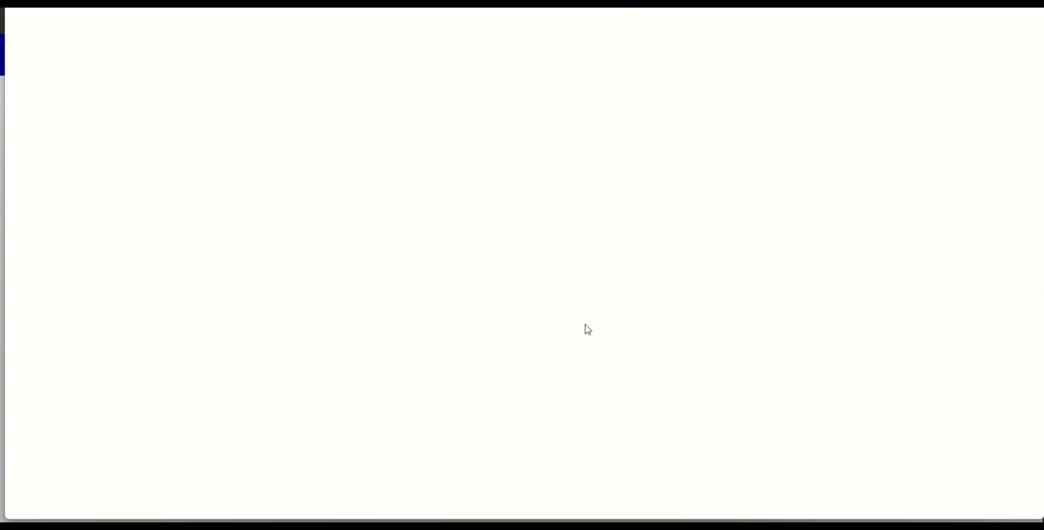
# Review the generated Lembar Konsultasi from header to signature section and close it
pyautogui.scroll(-2, 553, 334)
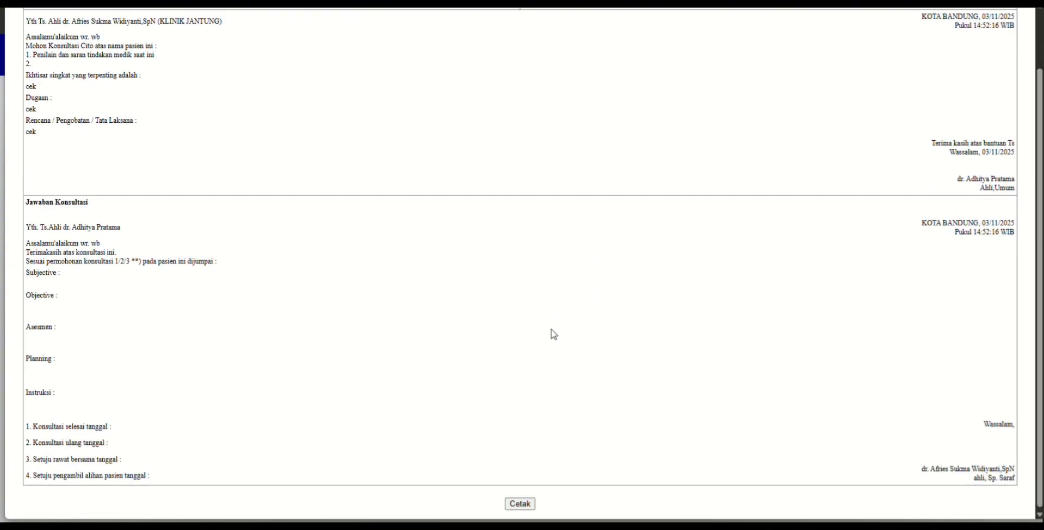
pyautogui.scroll(2, 553, 334)
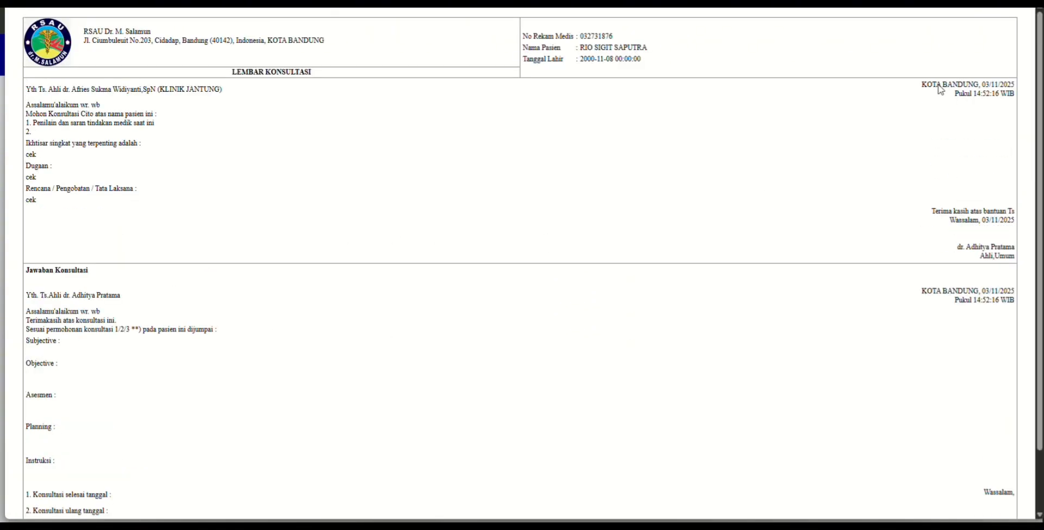
pyautogui.scroll(-2, 975, 53)
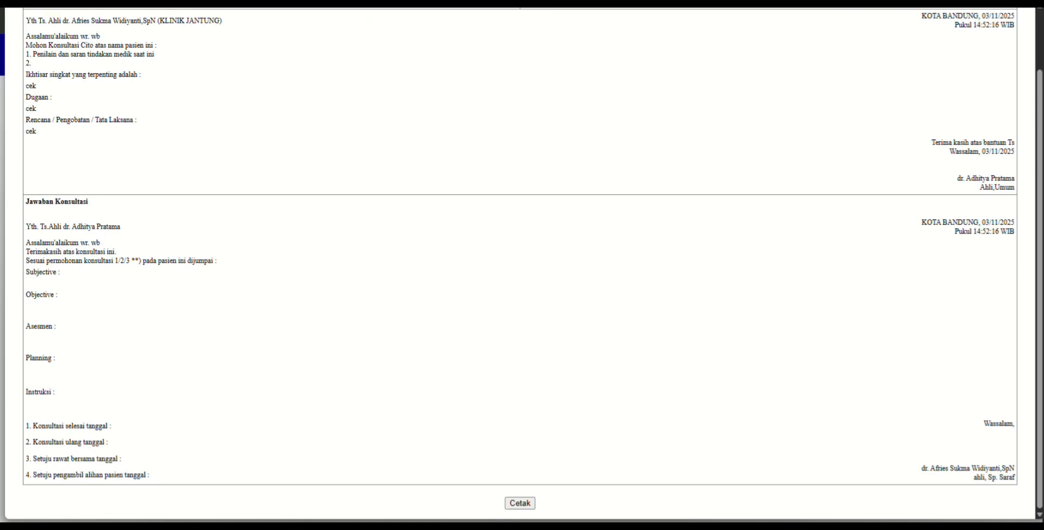
pyautogui.click(1031, 3)
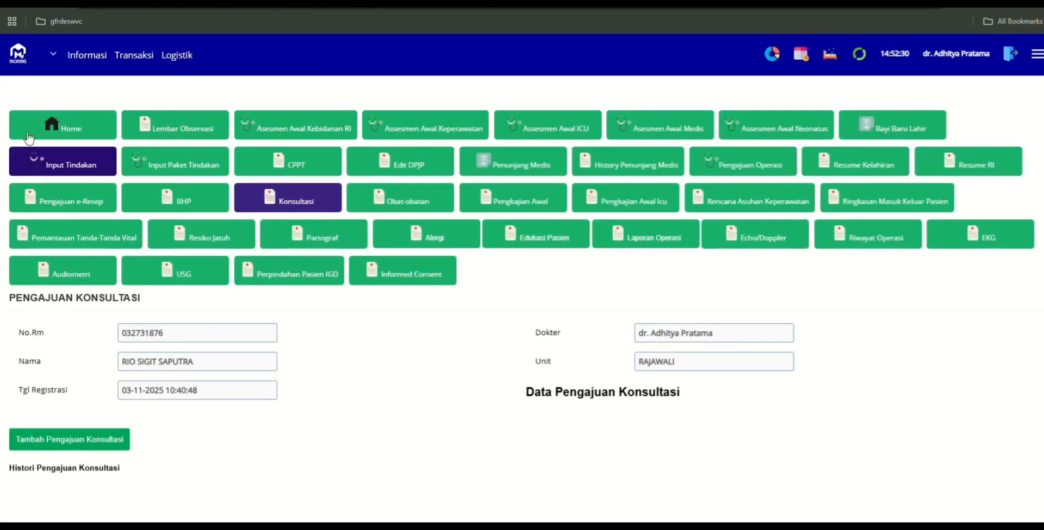
# Go to Jawaban Konsultasi and search the consultation requests for the unit KLINIK JANTUNG
pyautogui.click(134, 59)
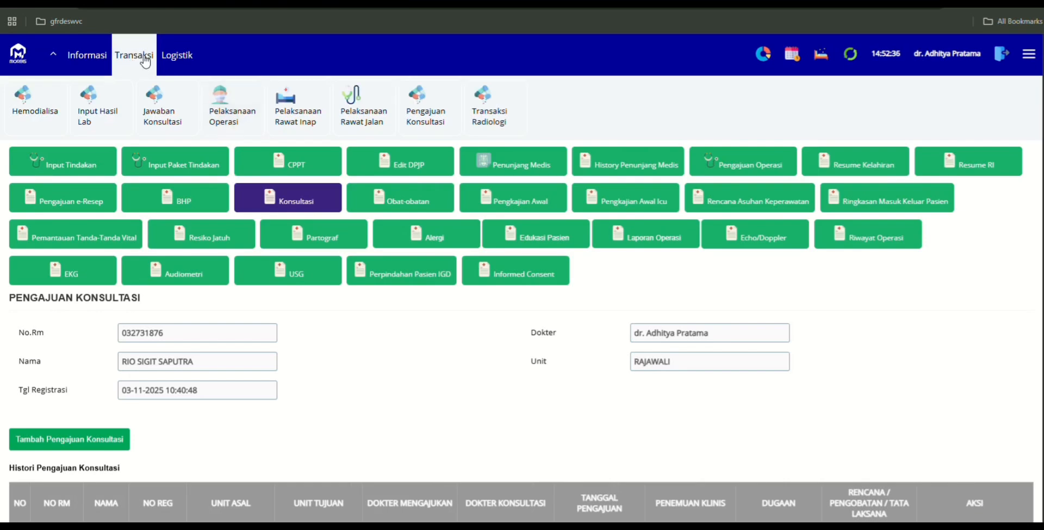
pyautogui.click(181, 95)
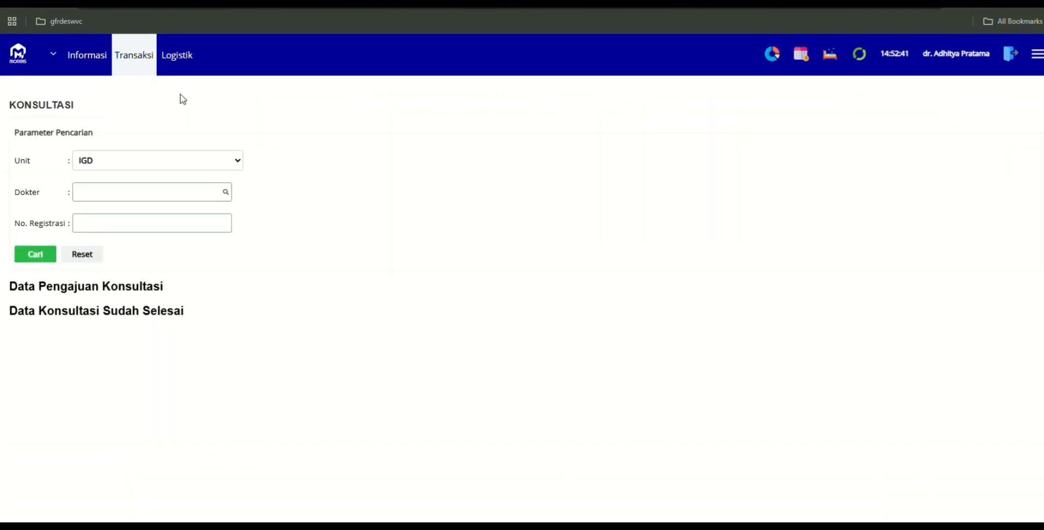
pyautogui.click(233, 166)
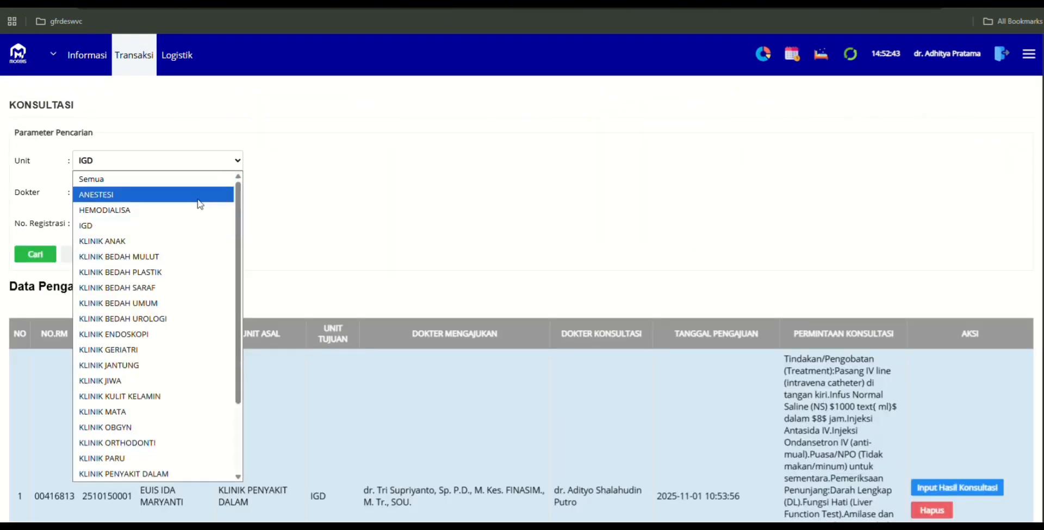
pyautogui.scroll(-2, 177, 353)
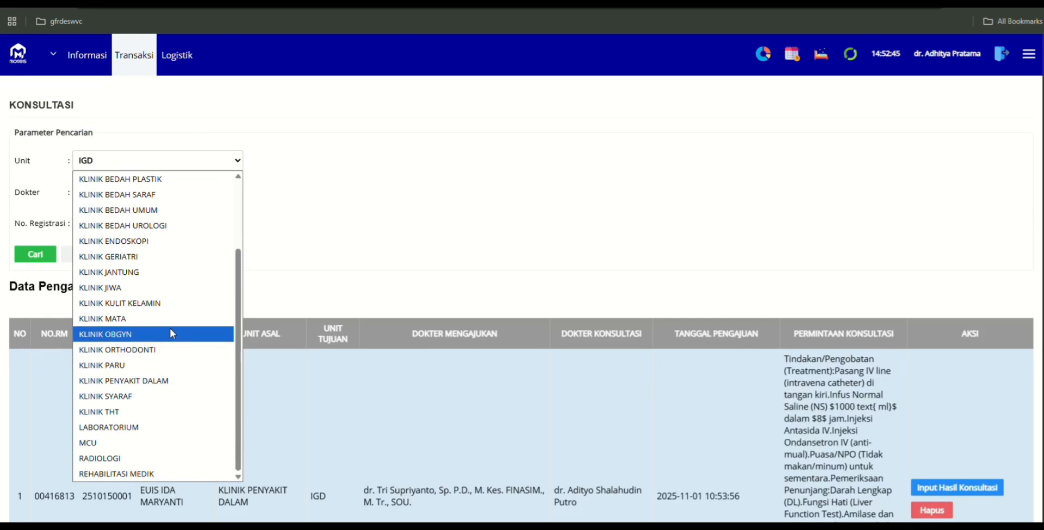
pyautogui.click(154, 271)
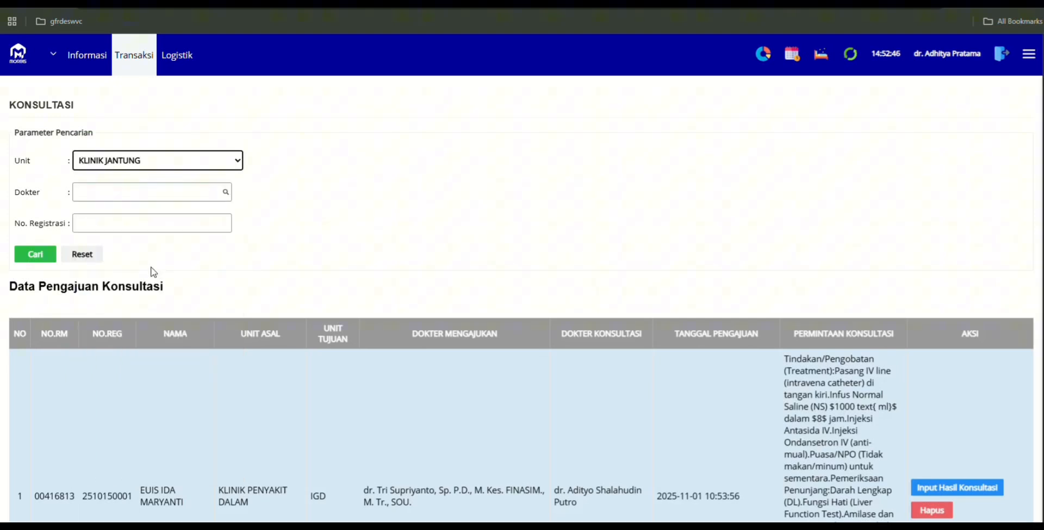
pyautogui.click(52, 255)
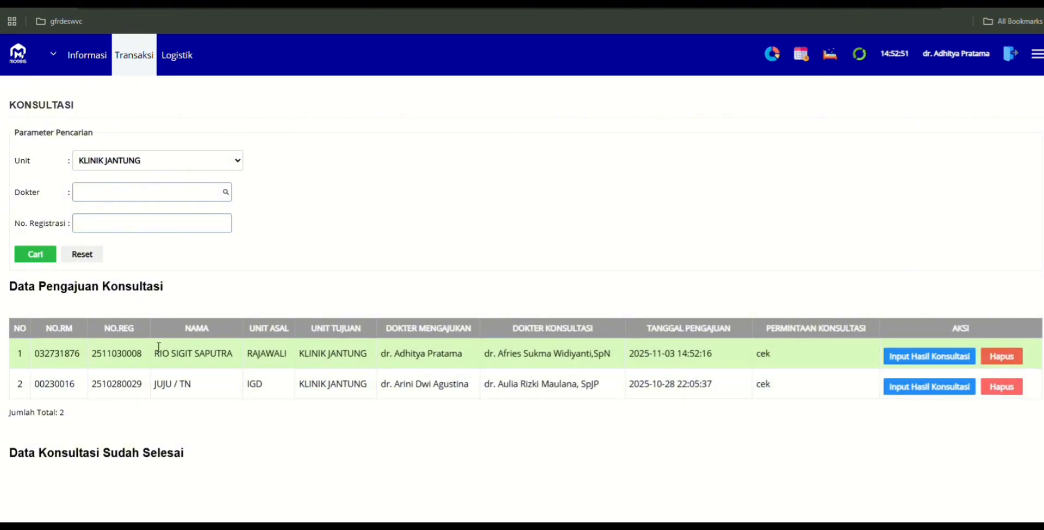
# Open the consultation result entry form for the RAJAWALI patient's request to KLINIK JANTUNG
pyautogui.moveTo(174, 354); pyautogui.dragTo(344, 371)
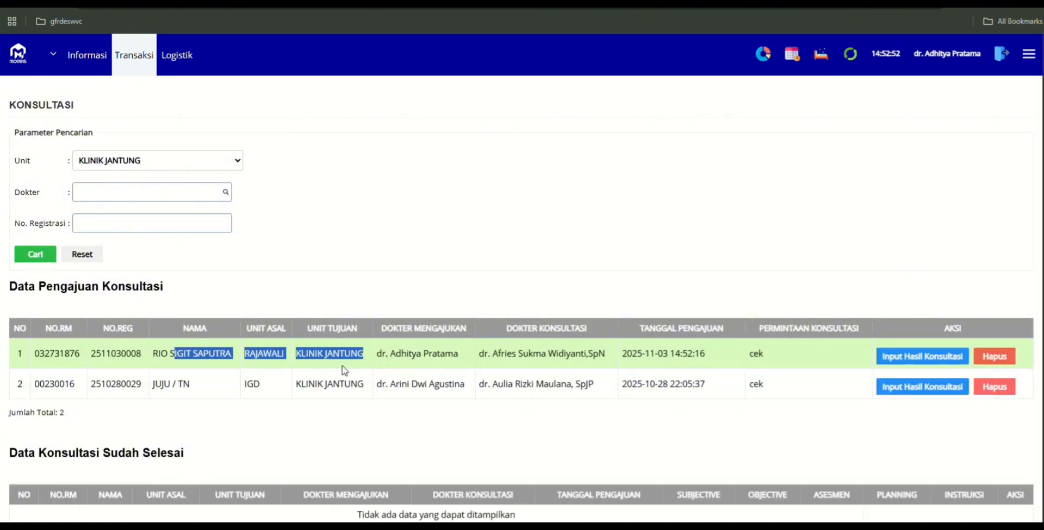
pyautogui.click(284, 356)
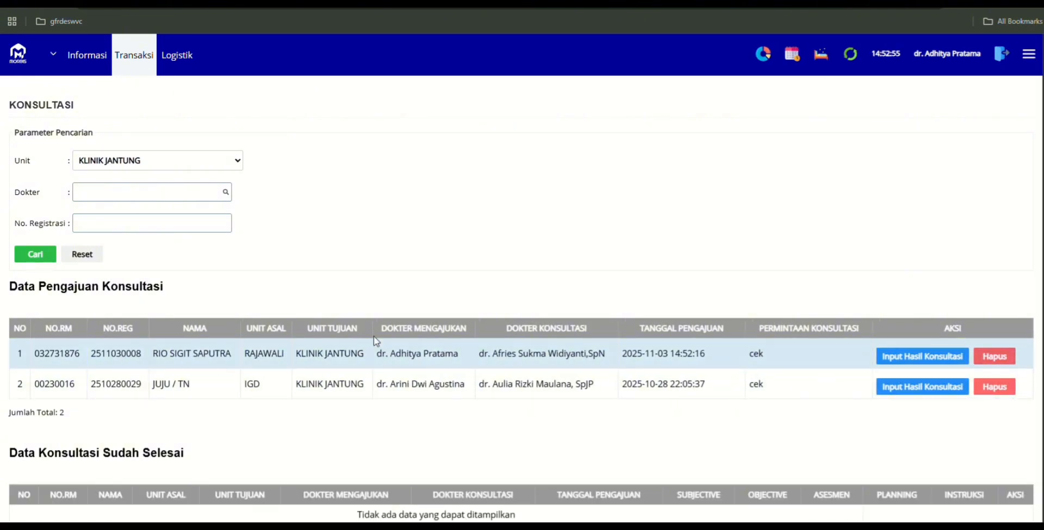
pyautogui.click(937, 363)
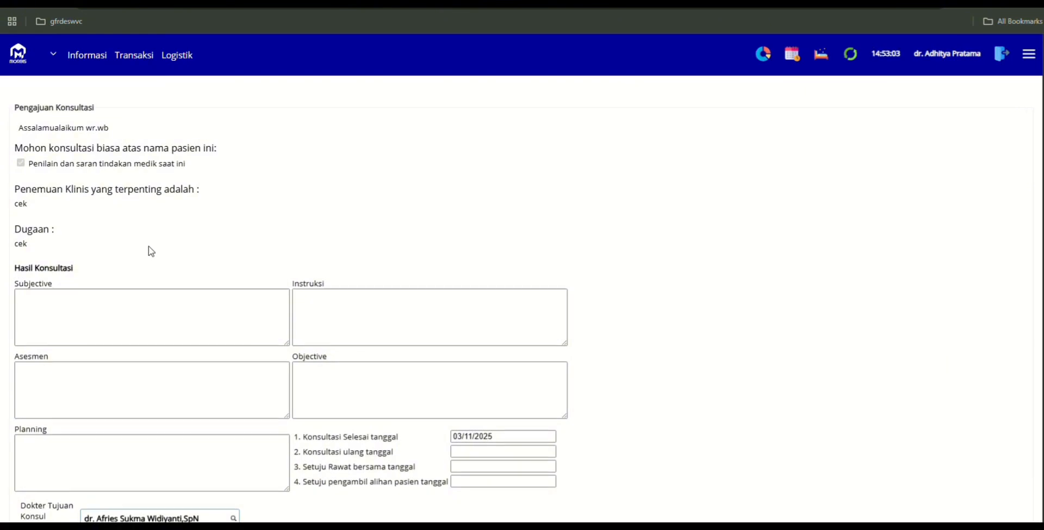
pyautogui.scroll(-2, 158, 277)
pyautogui.scroll(2, 163, 424)
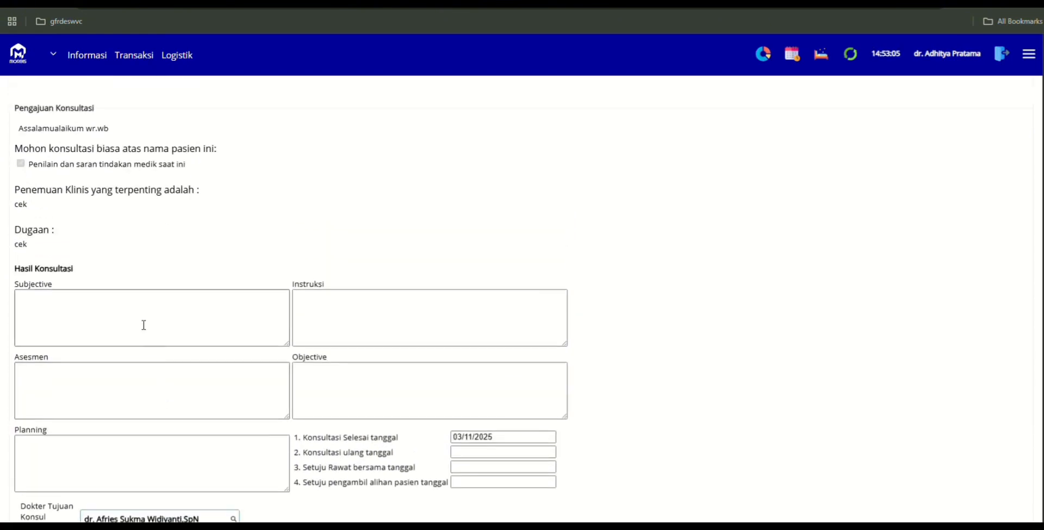
# Enter "cek" as Subjective, Instruksi, Asesmen and Objective in the Hasil Konsultasi
pyautogui.click(138, 303)
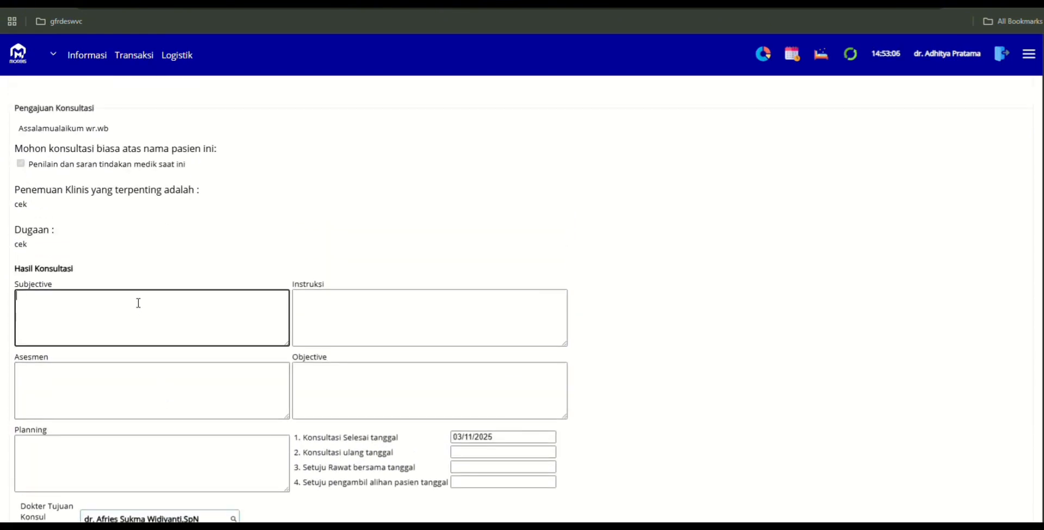
pyautogui.click(403, 300)
pyautogui.write('c')
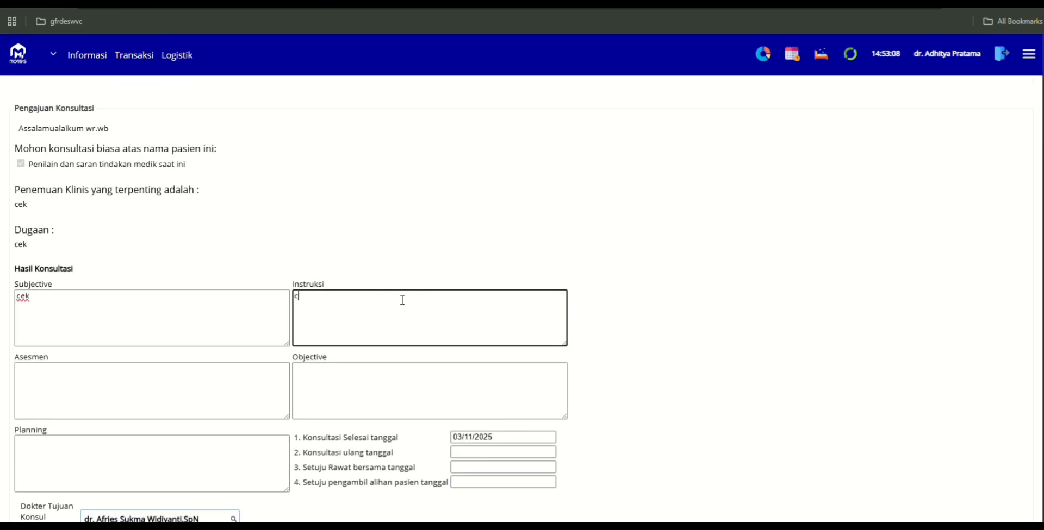
pyautogui.write('ek')
pyautogui.click(174, 396)
pyautogui.write('c')
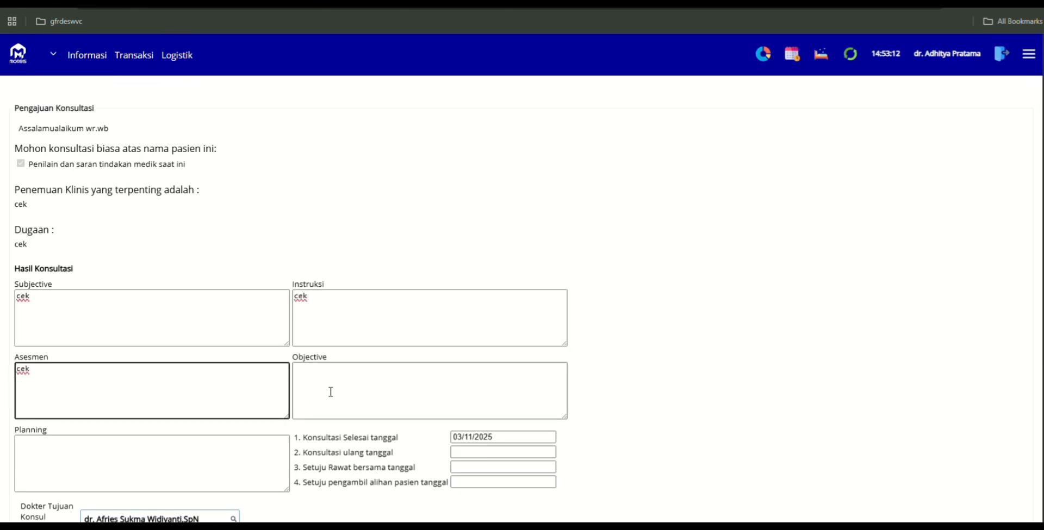
pyautogui.click(330, 392)
pyautogui.write('cek')
# Enter "cek" as Planning and save the consultation result
pyautogui.scroll(-2, 304, 385)
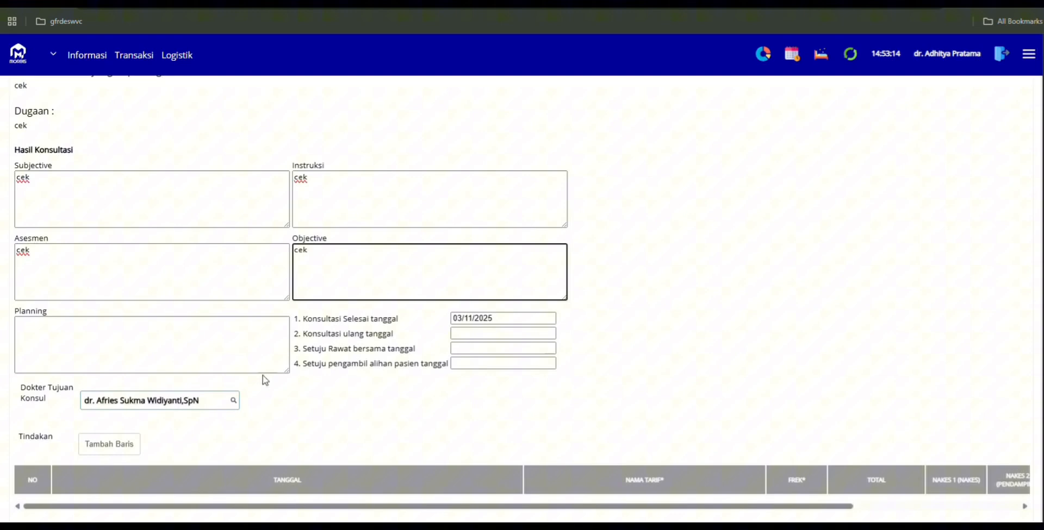
pyautogui.click(205, 330)
pyautogui.write('cek')
pyautogui.scroll(-2, 205, 331)
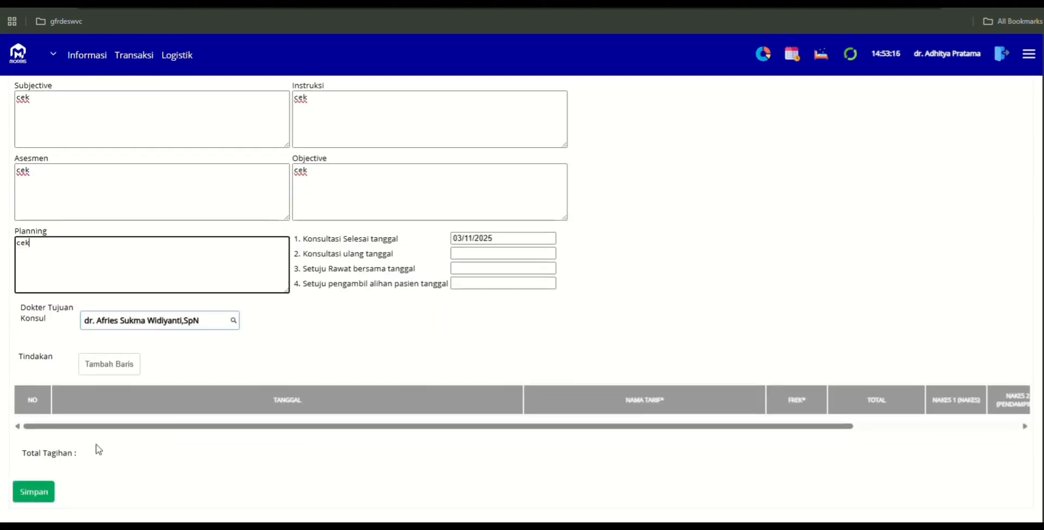
pyautogui.click(49, 484)
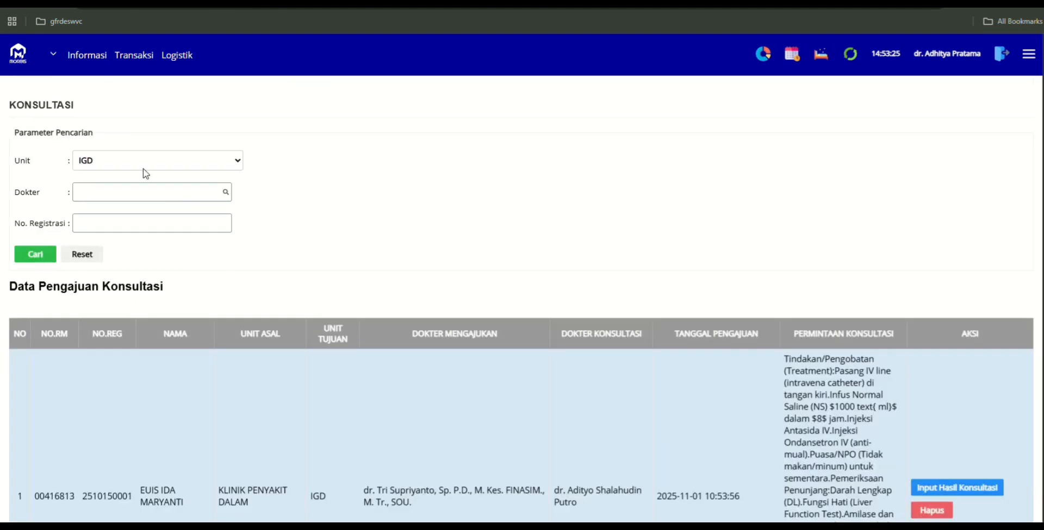
# Go to the Pelaksanaan Rawat Inap patient list
pyautogui.click(135, 64)
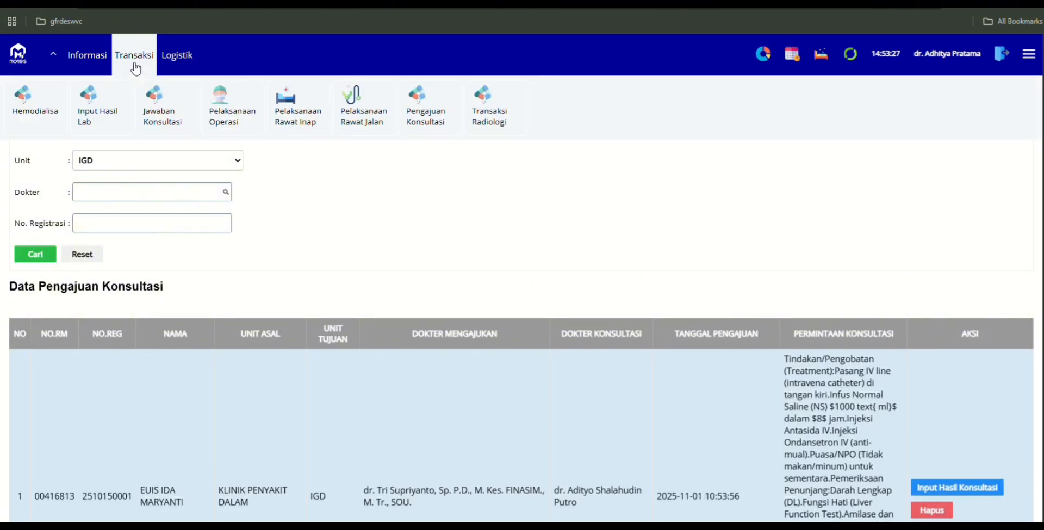
pyautogui.click(307, 107)
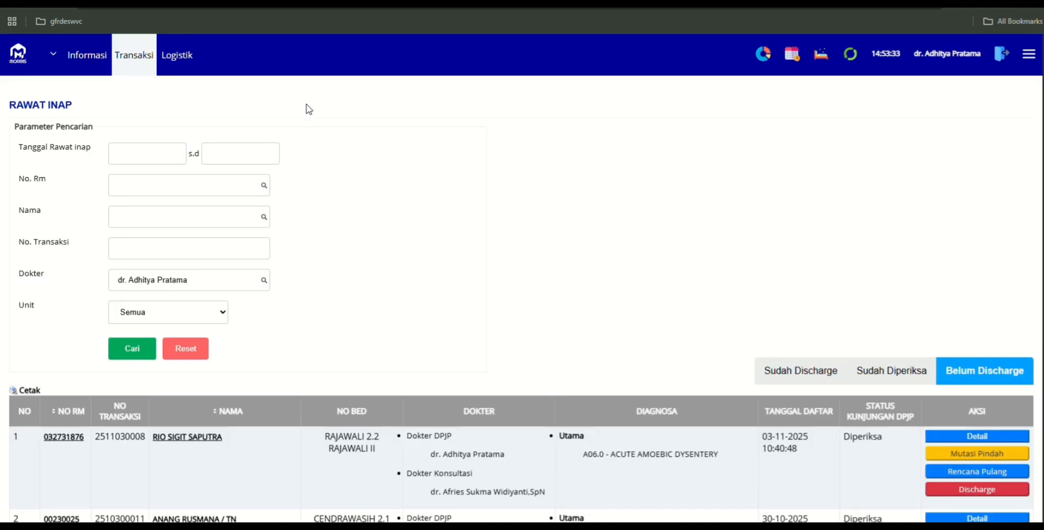
# Open the details of the inpatient in bed RAJAWALI 2.2 and check the CPPT history for the consultation answer
pyautogui.scroll(-1, 308, 109)
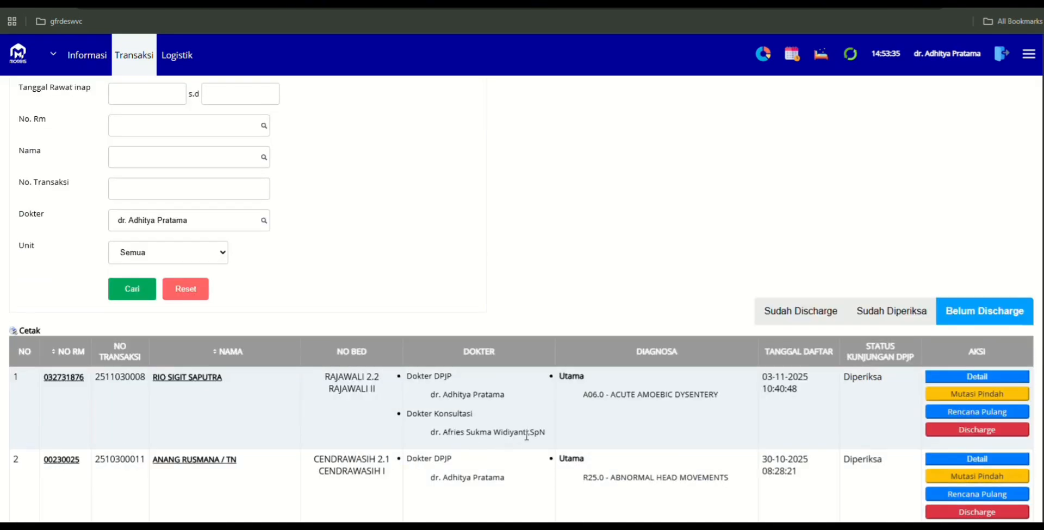
pyautogui.moveTo(553, 434); pyautogui.dragTo(403, 420)
pyautogui.click(458, 405)
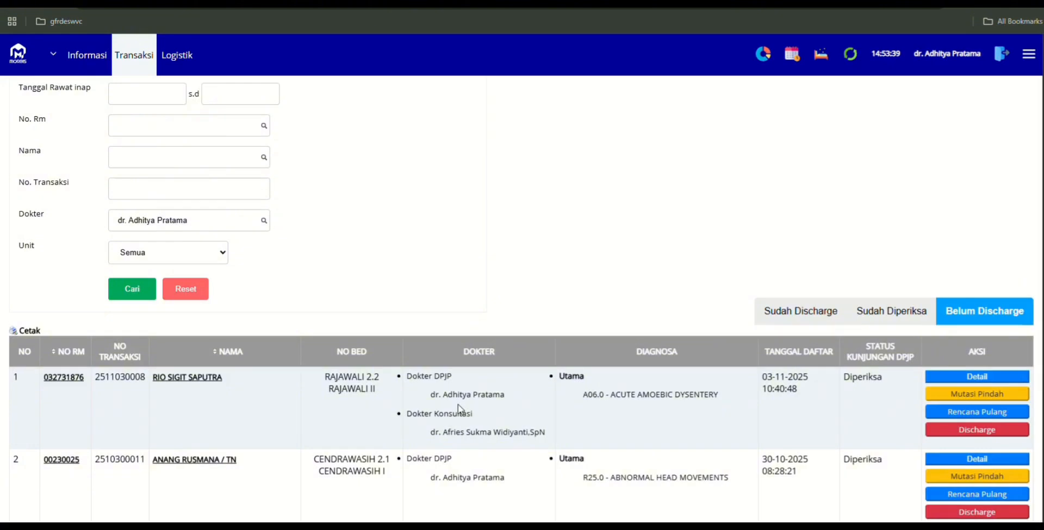
pyautogui.click(970, 381)
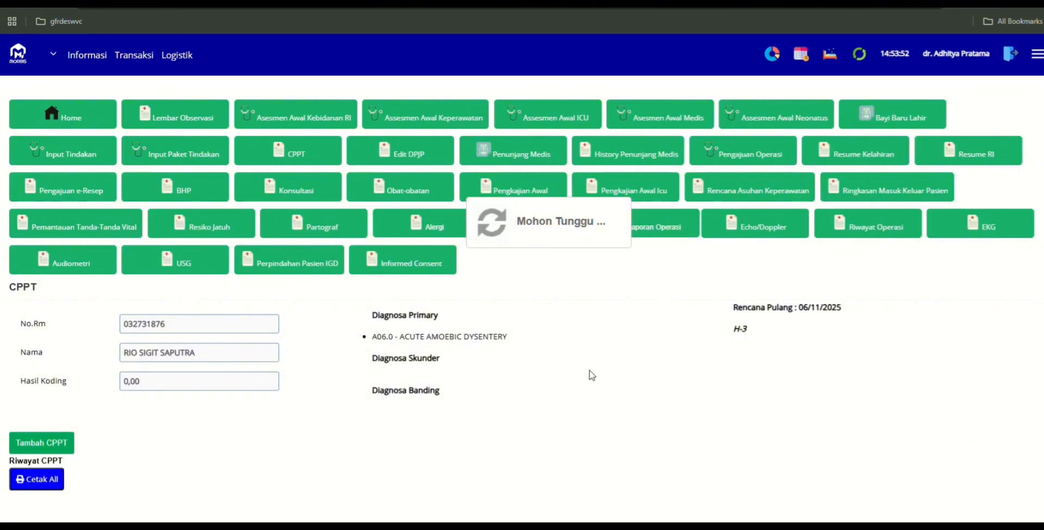
pyautogui.scroll(-3, 574, 369)
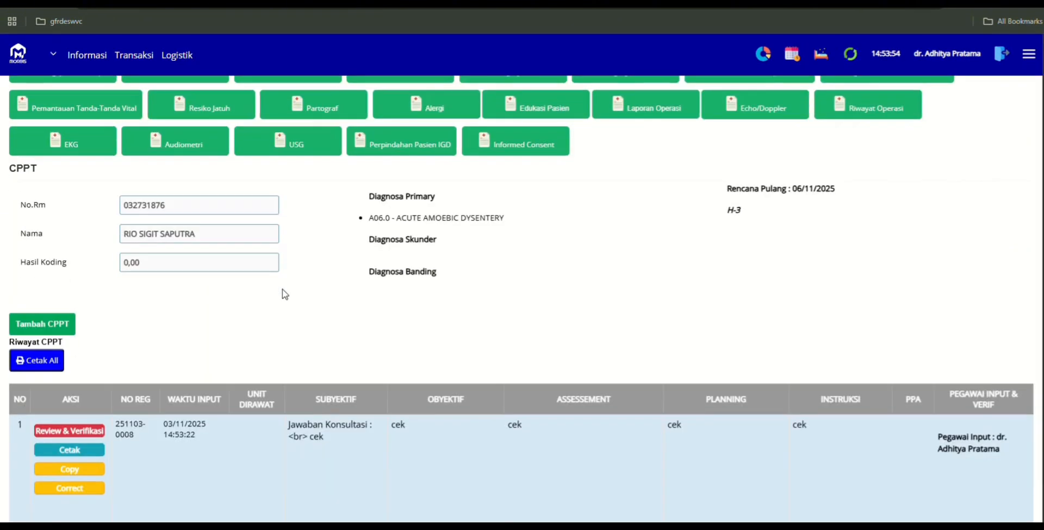
pyautogui.scroll(3, 282, 293)
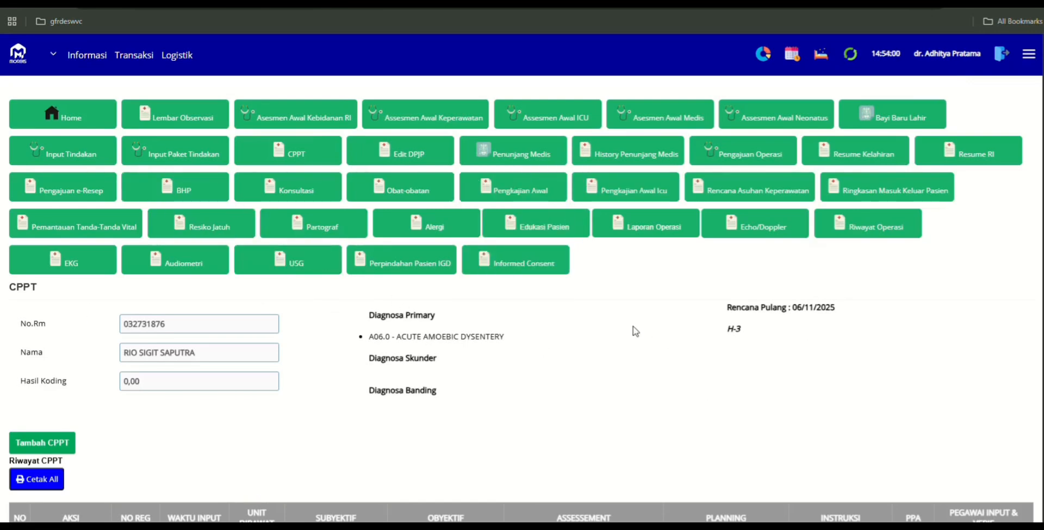
# Search the page for "konsu", open the patient's Konsultasi page and examine the consultation request and its answer
pyautogui.hotkey('ctrl', 'f')
pyautogui.write('konsu')
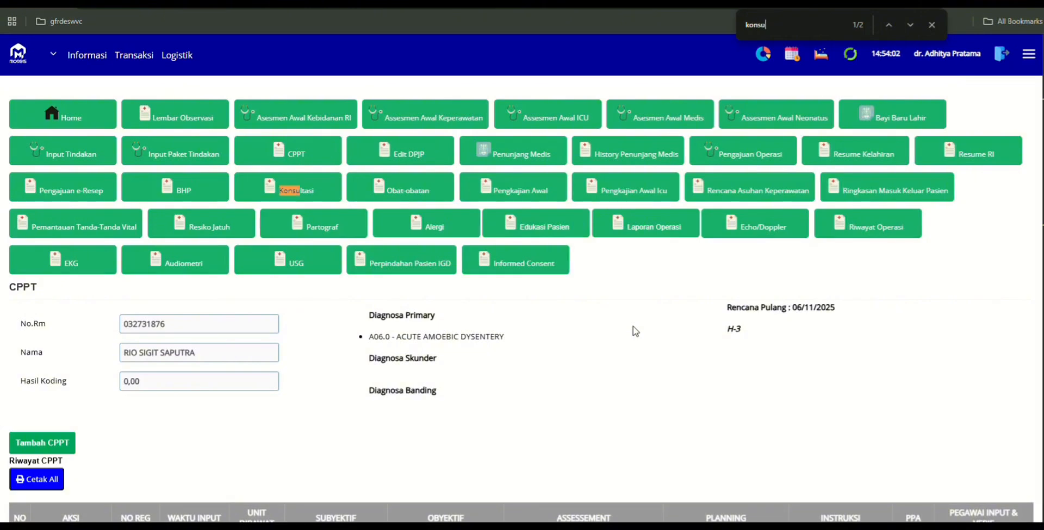
pyautogui.click(932, 25)
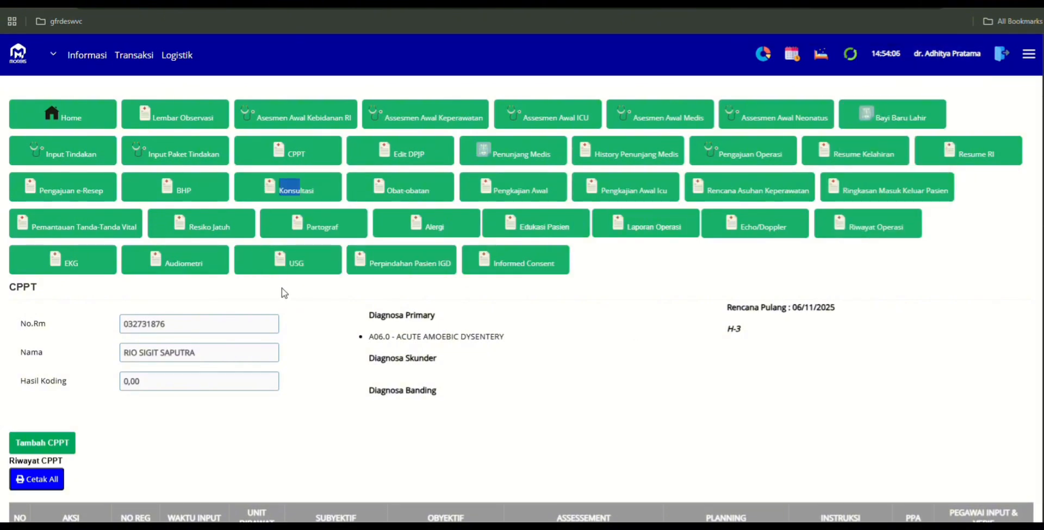
pyautogui.press('Return')
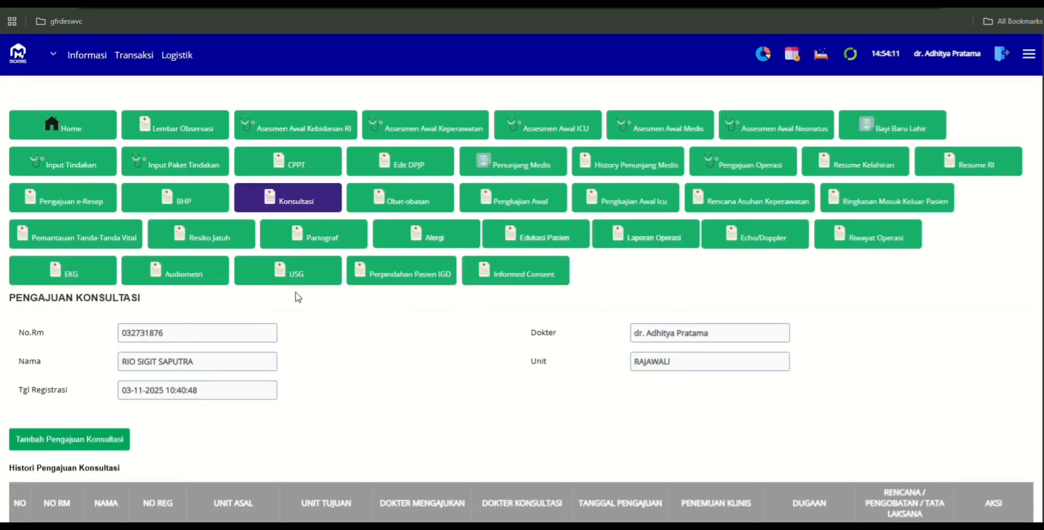
pyautogui.scroll(-2, 298, 297)
pyautogui.scroll(-2, 703, 402)
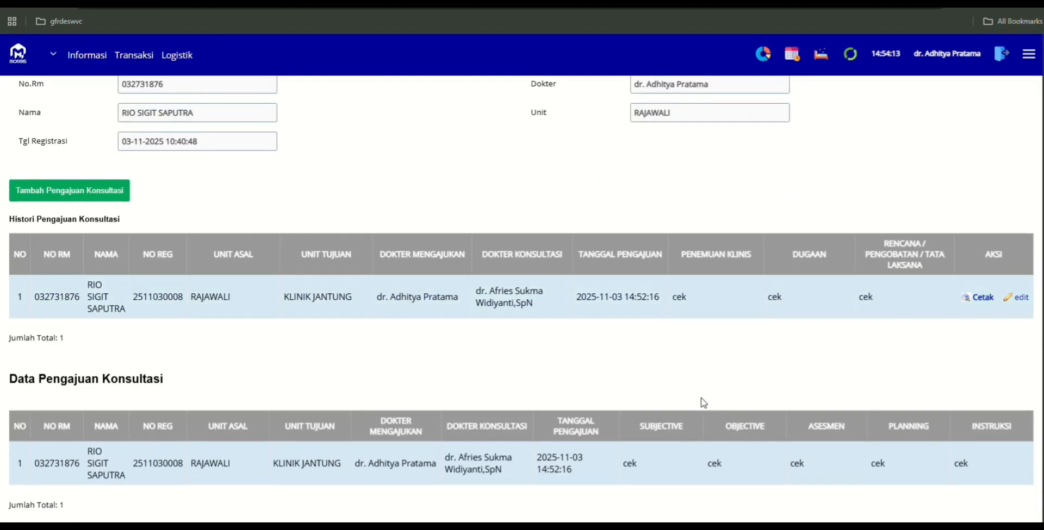
# Open the printable Lembar Konsultasi for the KLINIK JANTUNG request, review the Jawaban Konsultasi section and close the sheet
pyautogui.click(981, 297)
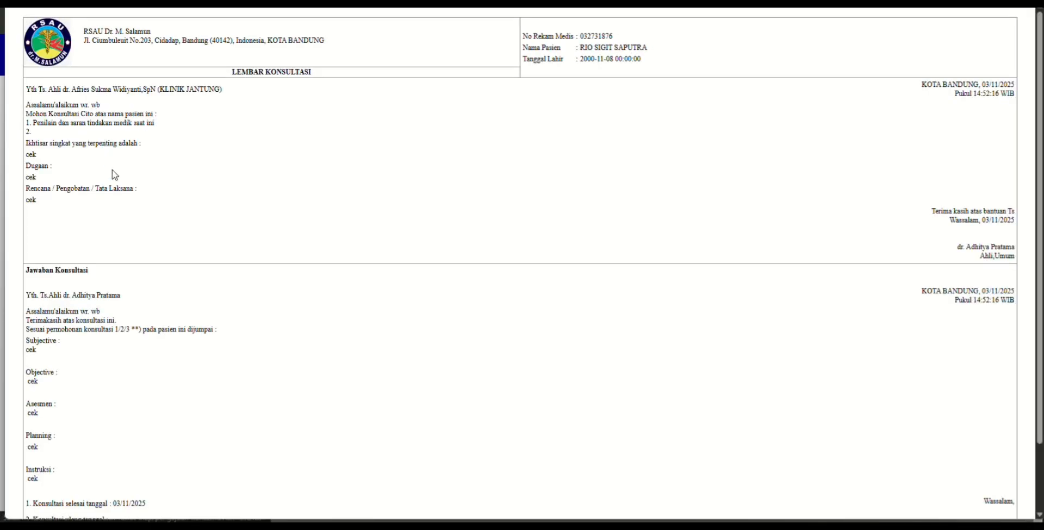
pyautogui.scroll(-2, 139, 226)
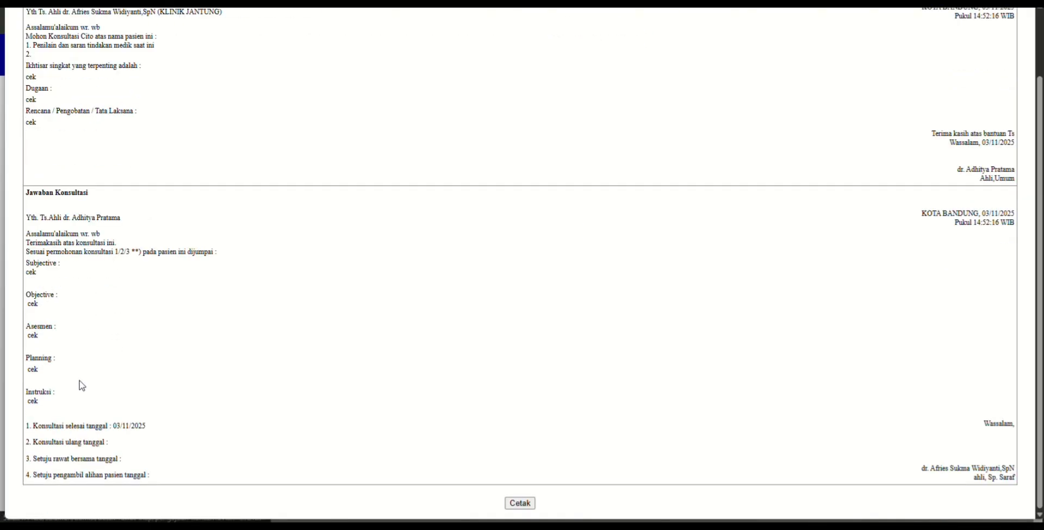
pyautogui.moveTo(165, 461); pyautogui.dragTo(24, 188)
pyautogui.click(64, 242)
pyautogui.scroll(3, 368, 216)
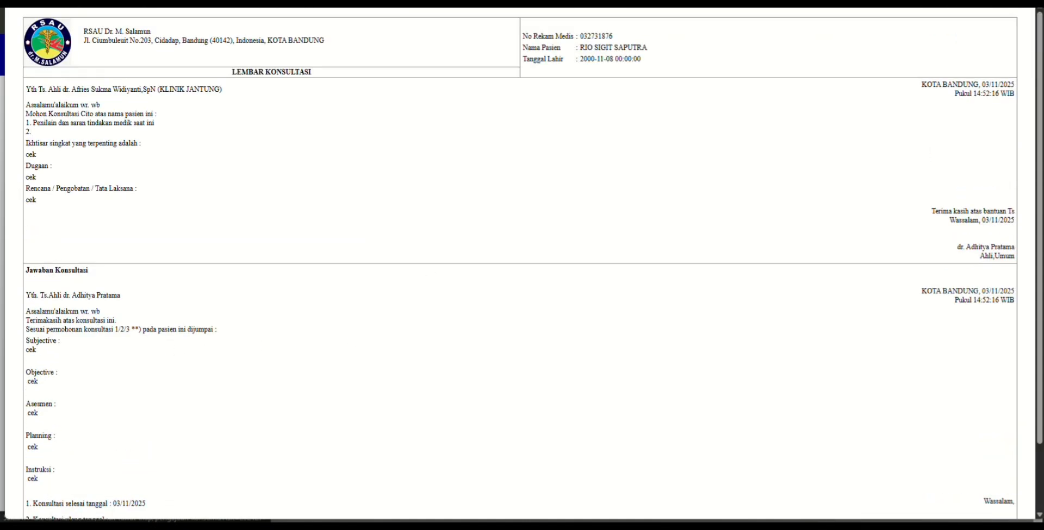
pyautogui.click(1027, 2)
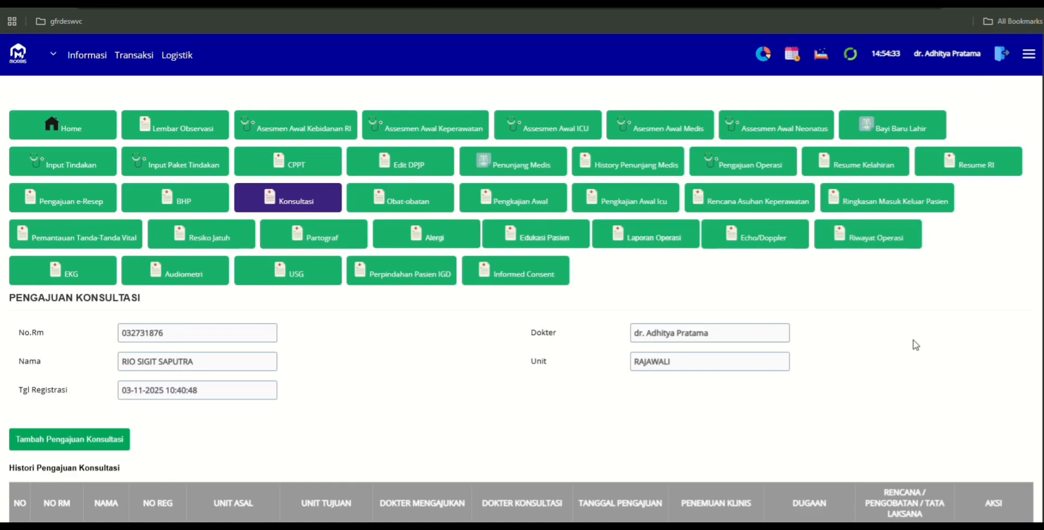
# Go to the patient's Resume RI page and start adding a new inpatient resume
pyautogui.click(940, 170)
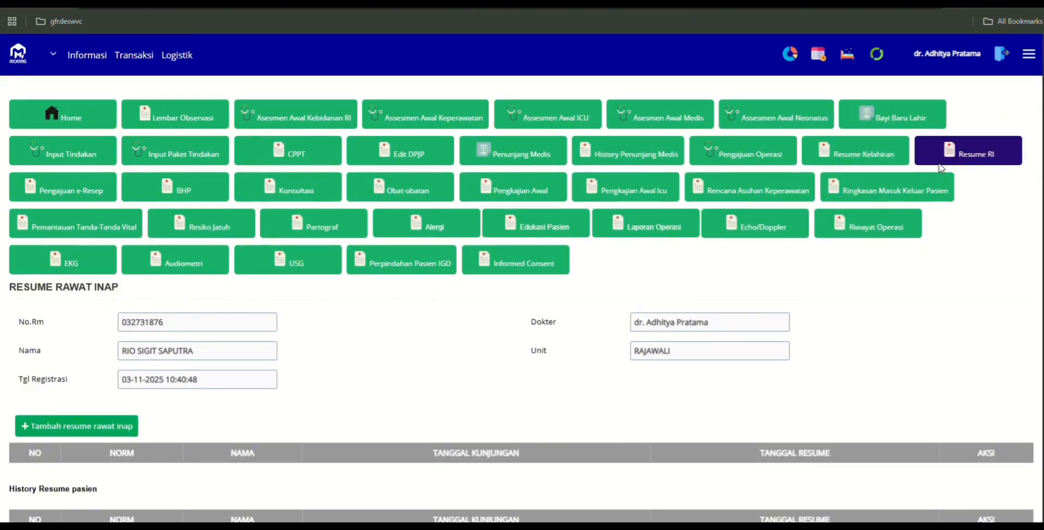
pyautogui.scroll(-1, 109, 398)
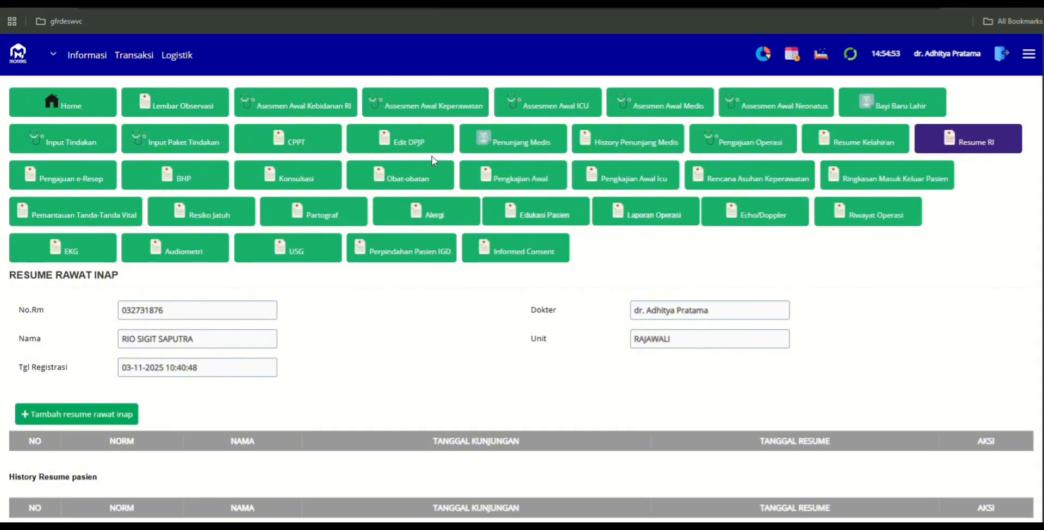
pyautogui.scroll(1, 428, 218)
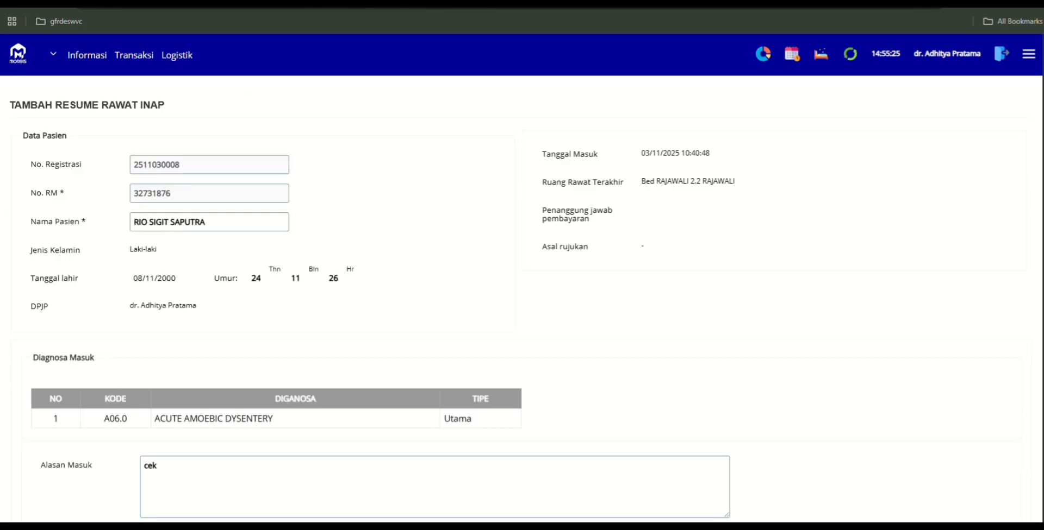
# Set Keadaan Keluar to BELUM SEMBUH and Cara Keluar to DIRUJUK in the Keluar section of the inpatient resume
pyautogui.scroll(-2, 367, 291)
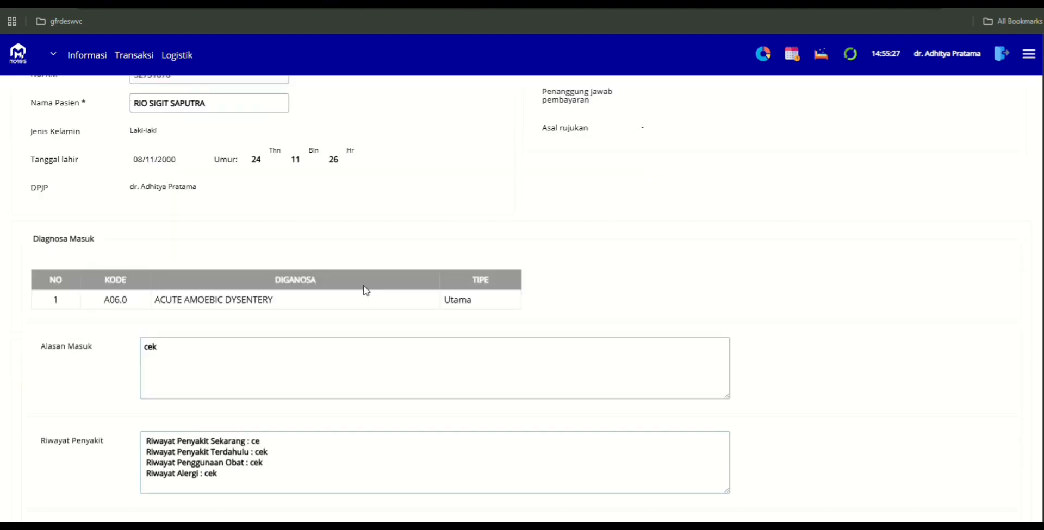
pyautogui.scroll(2, 364, 291)
pyautogui.scroll(-6, 226, 333)
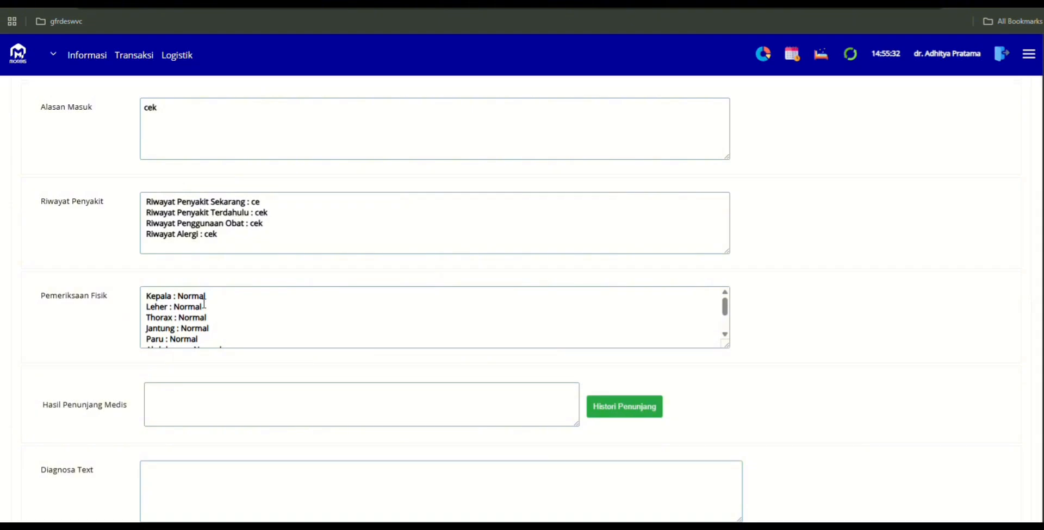
pyautogui.scroll(-4, 204, 303)
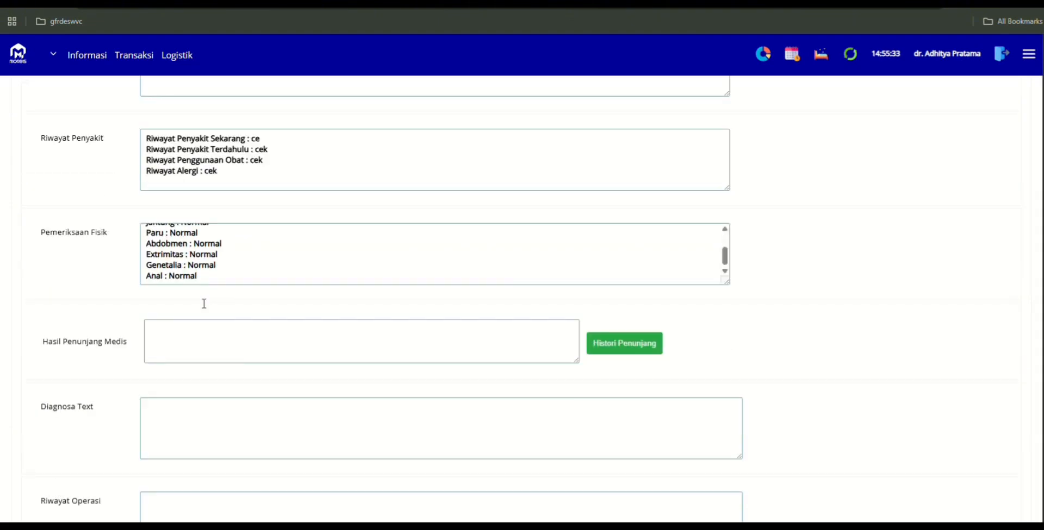
pyautogui.scroll(-20, 204, 303)
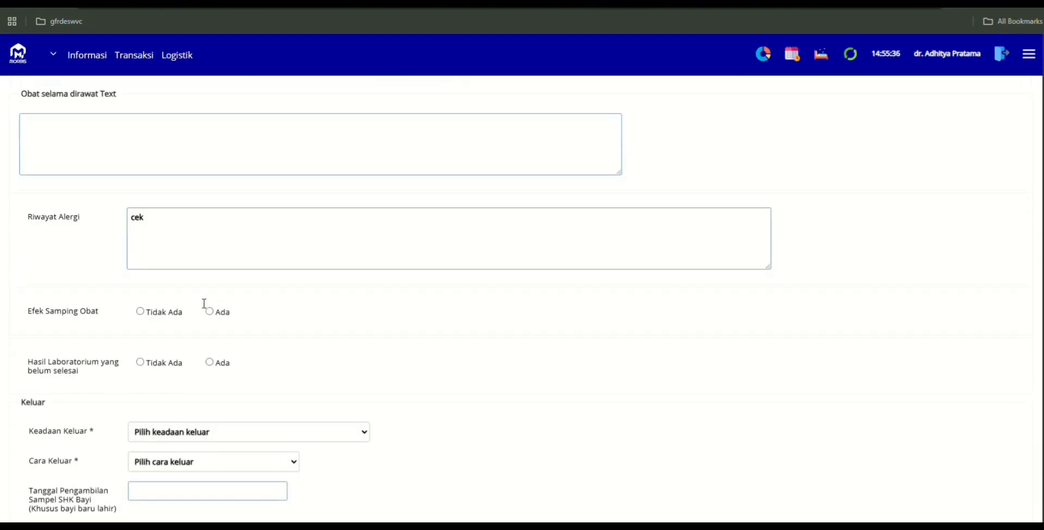
pyautogui.scroll(-3, 204, 302)
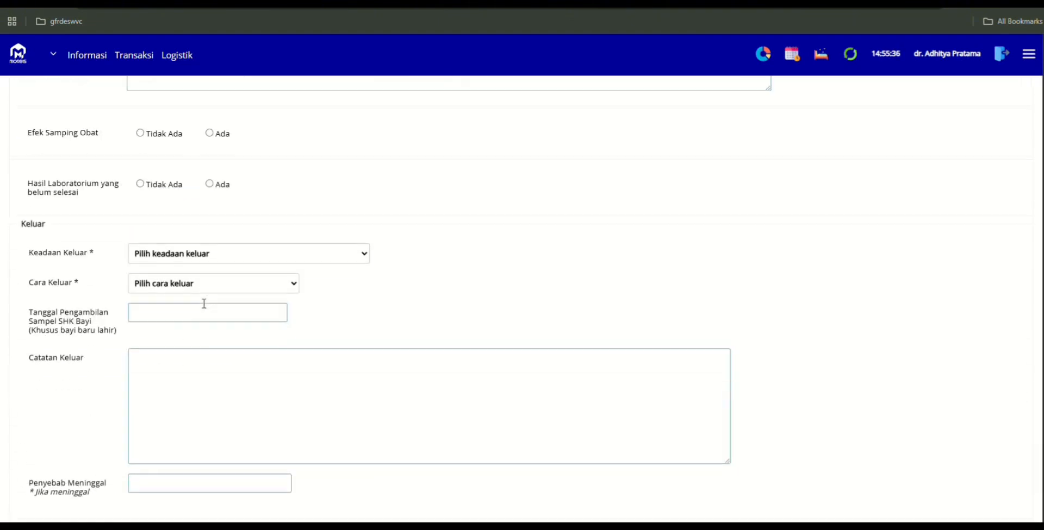
pyautogui.doubleClick(93, 254)
pyautogui.click(186, 261)
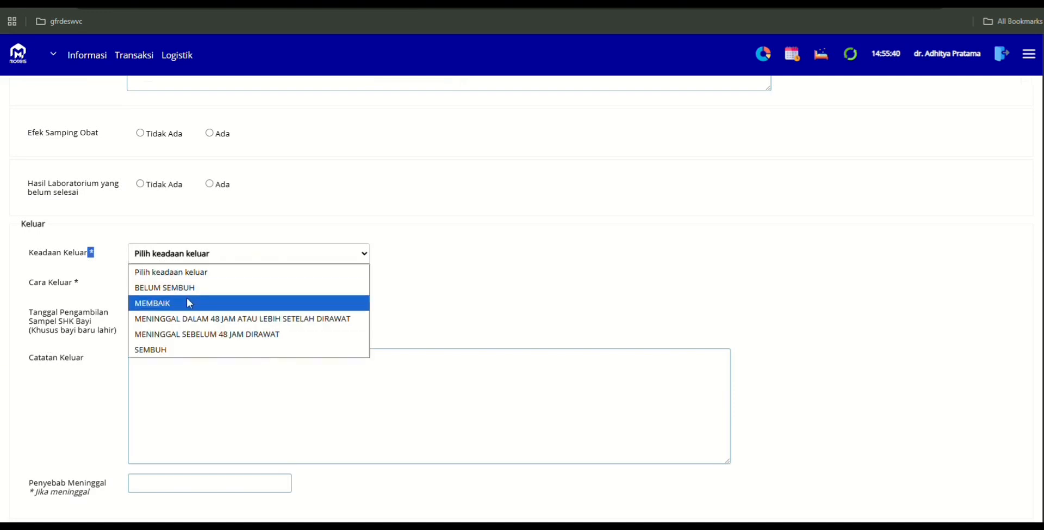
pyautogui.click(170, 288)
pyautogui.click(174, 284)
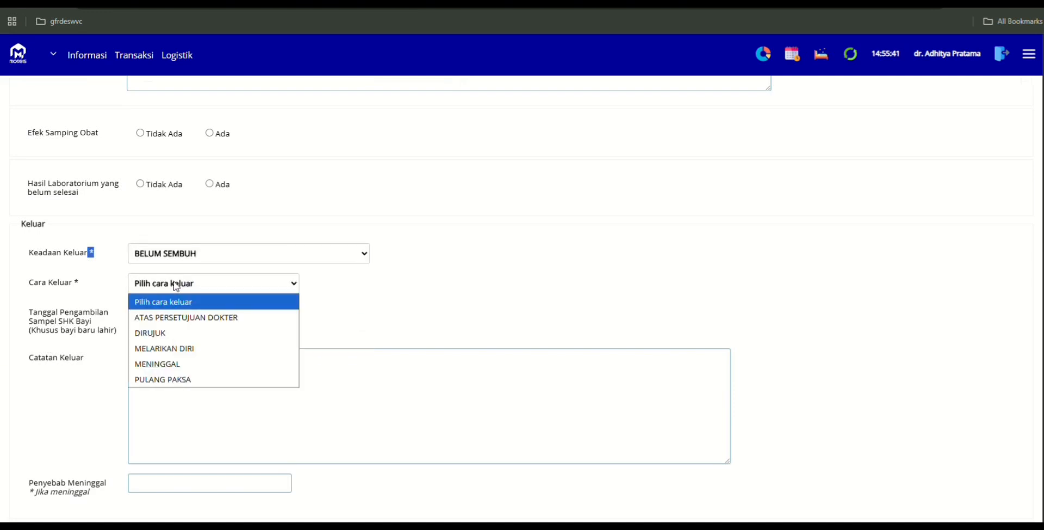
pyautogui.click(177, 333)
pyautogui.scroll(-5, 174, 331)
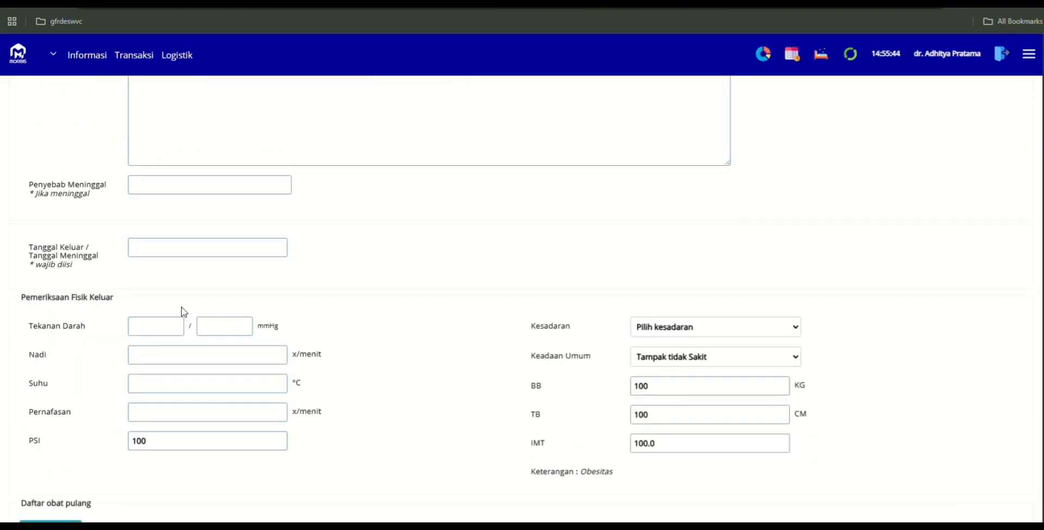
pyautogui.click(167, 249)
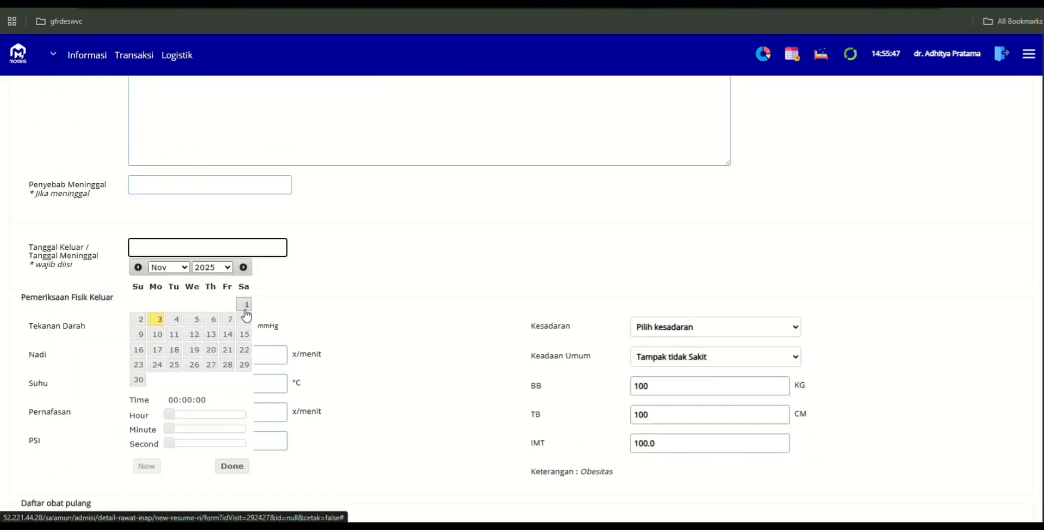
pyautogui.click(194, 319)
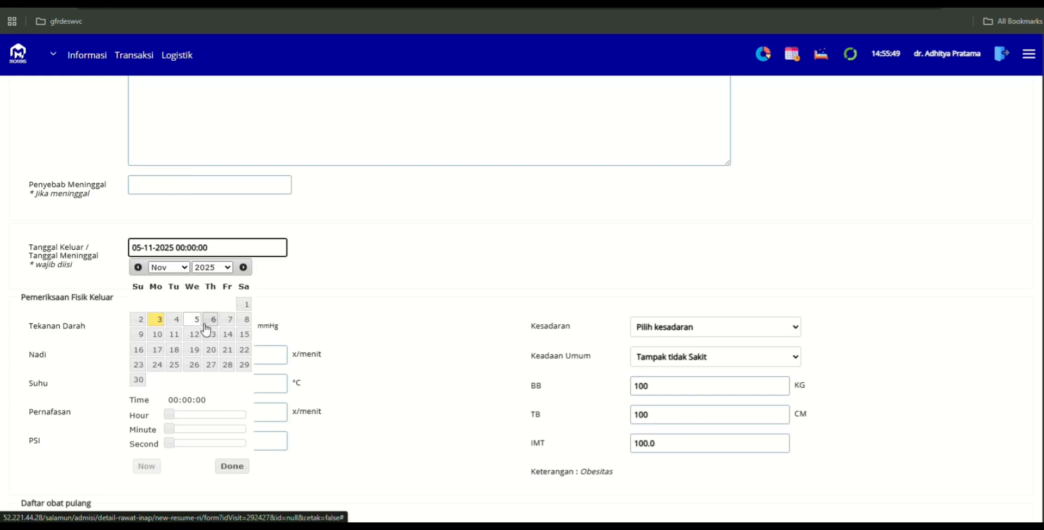
pyautogui.click(227, 466)
# Set Pengobatan to RS Lain and save the inpatient resume, confirming that the form is filled in correctly
pyautogui.scroll(-6, 279, 310)
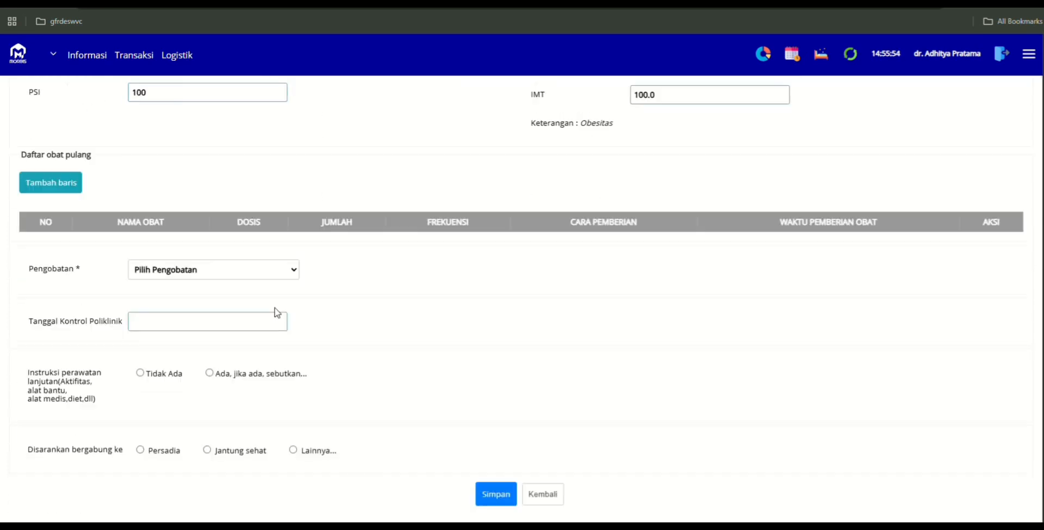
pyautogui.click(233, 274)
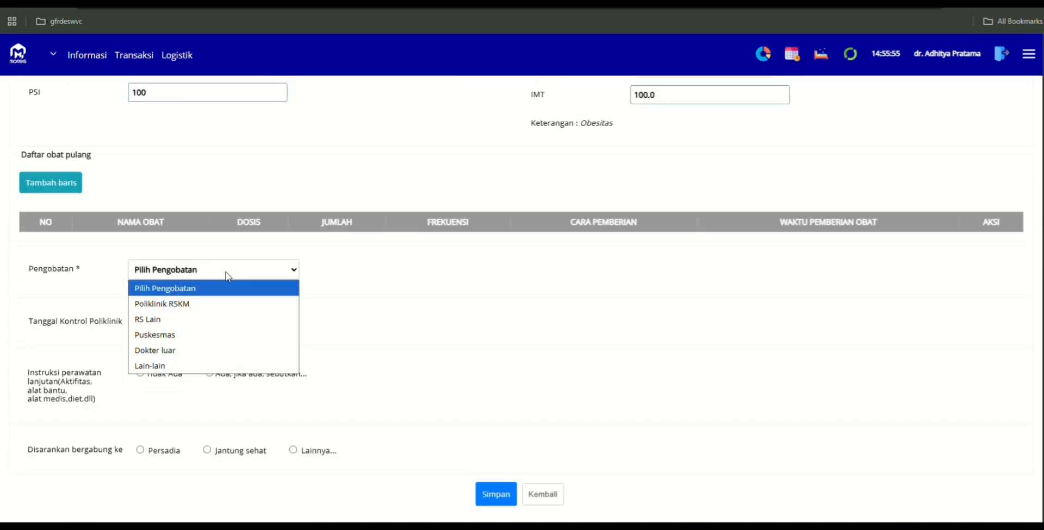
pyautogui.click(190, 325)
pyautogui.scroll(-1, 319, 396)
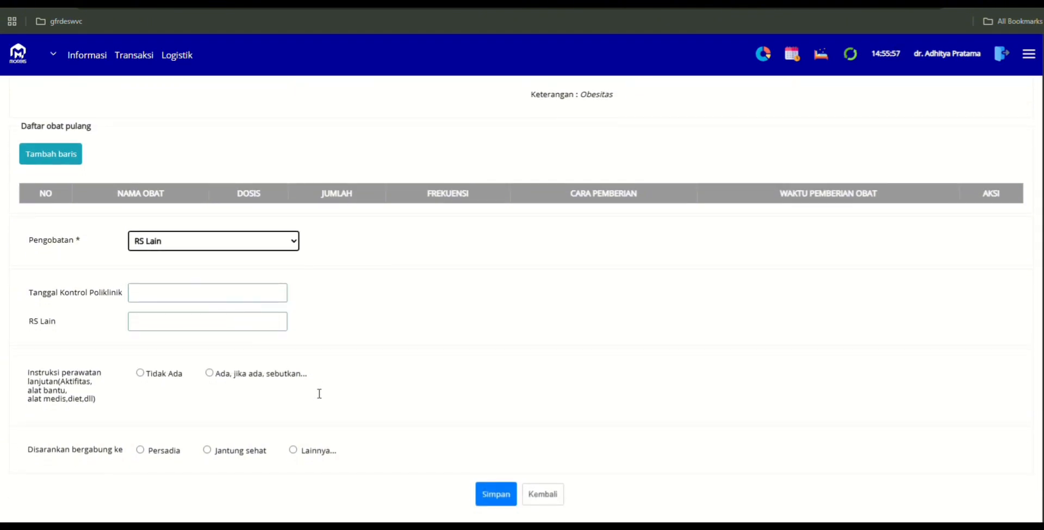
pyautogui.click(489, 493)
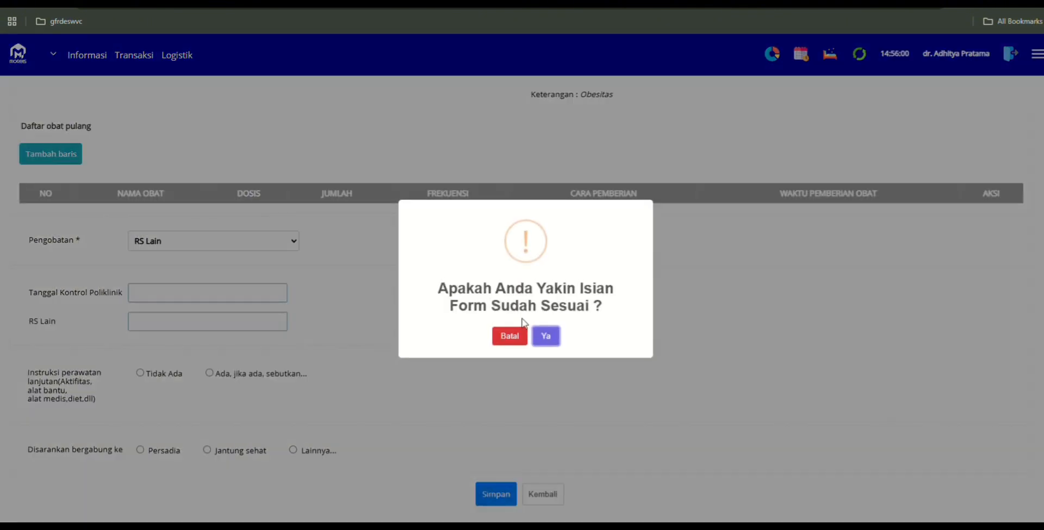
pyautogui.click(545, 337)
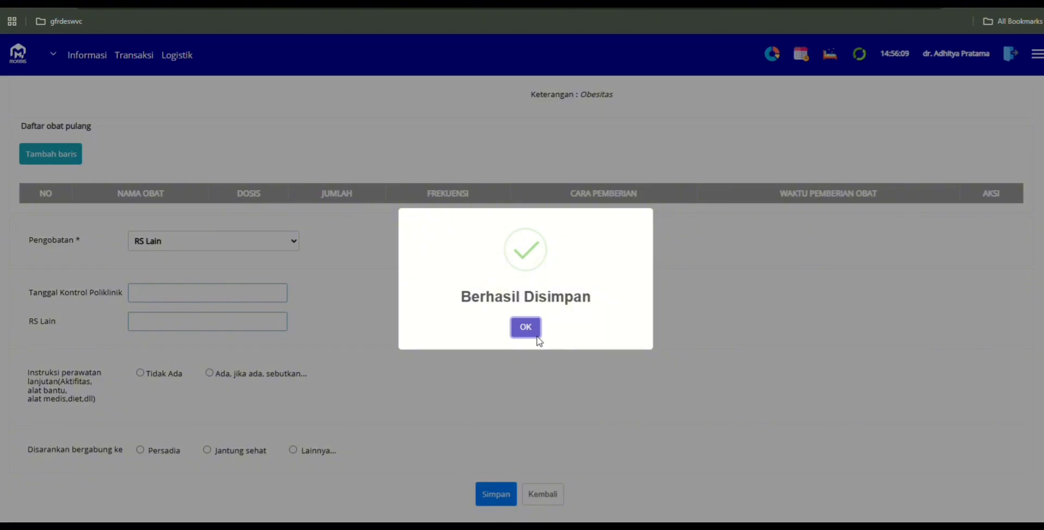
pyautogui.click(536, 337)
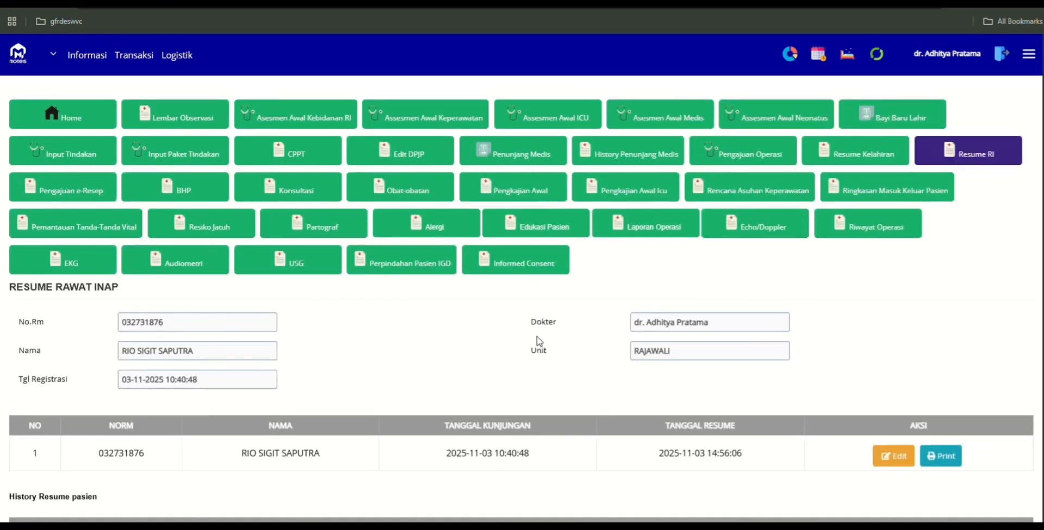